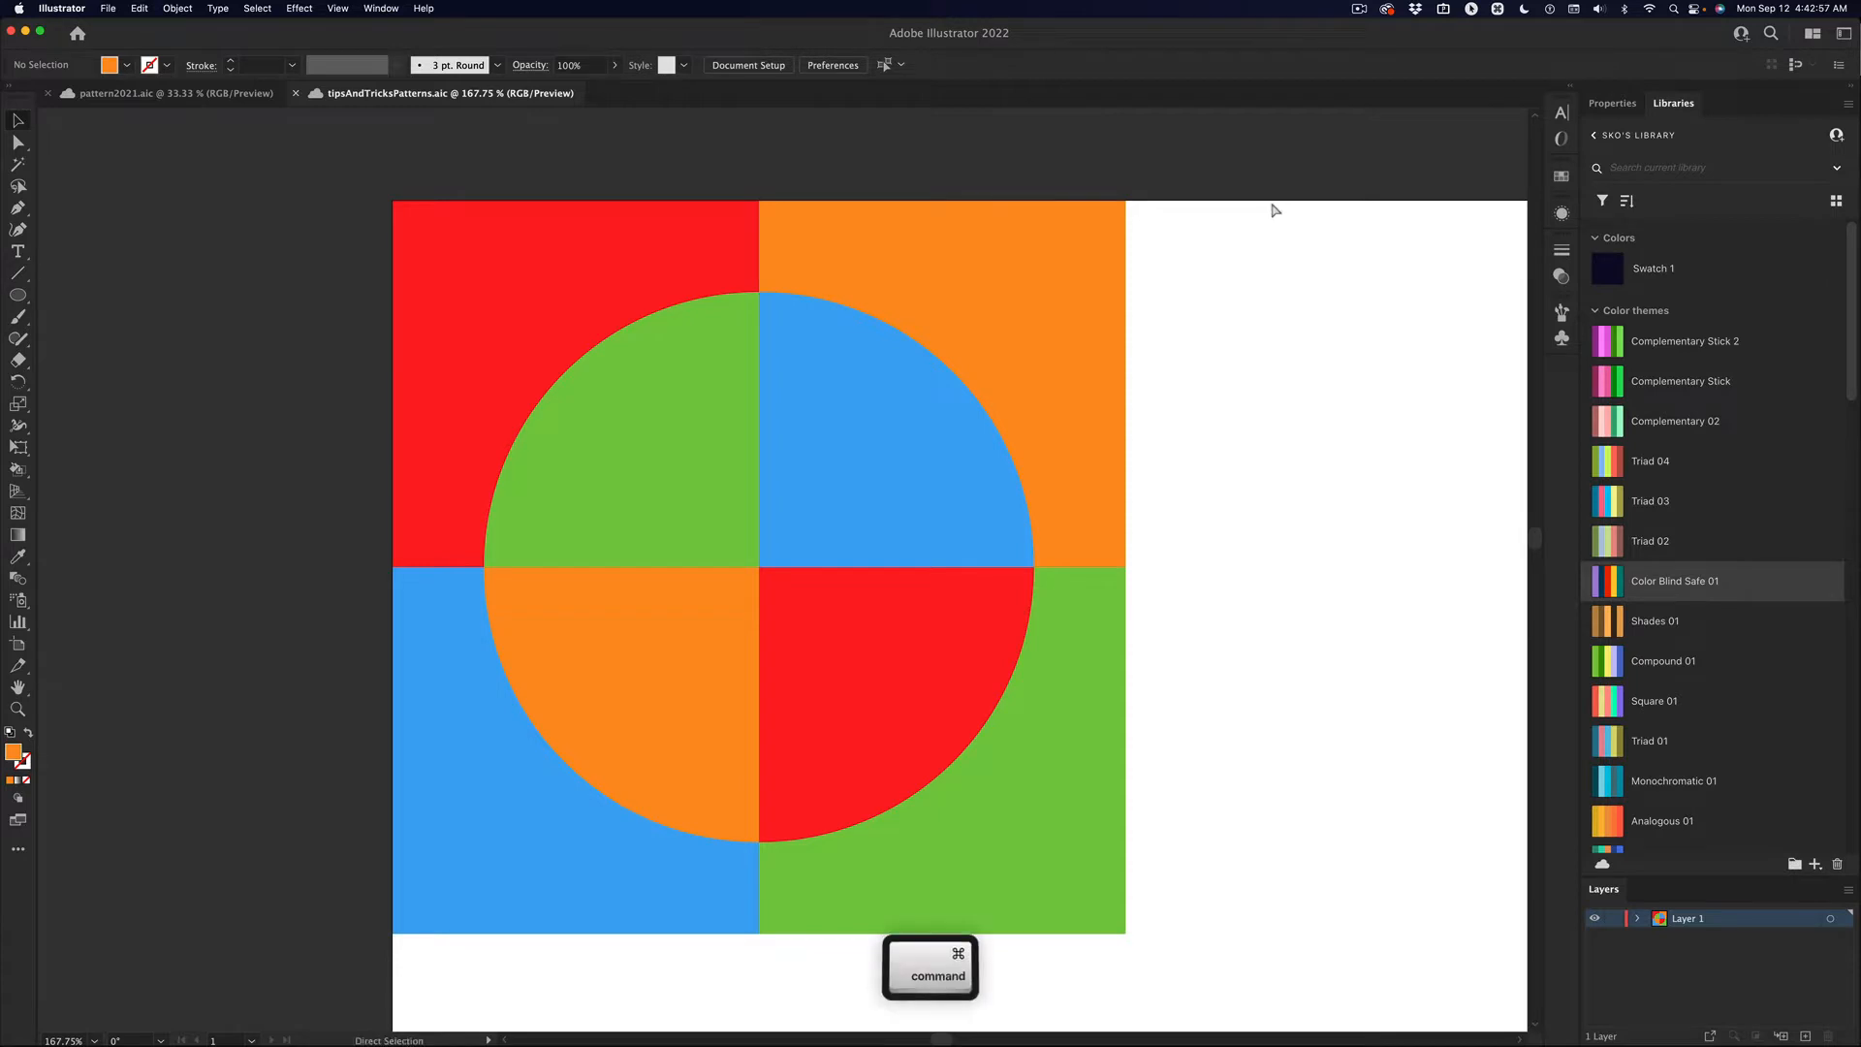
# - Draw a new artboard about 402 × 343 px, centred above the existing large artboard
pyautogui.press('super+0')
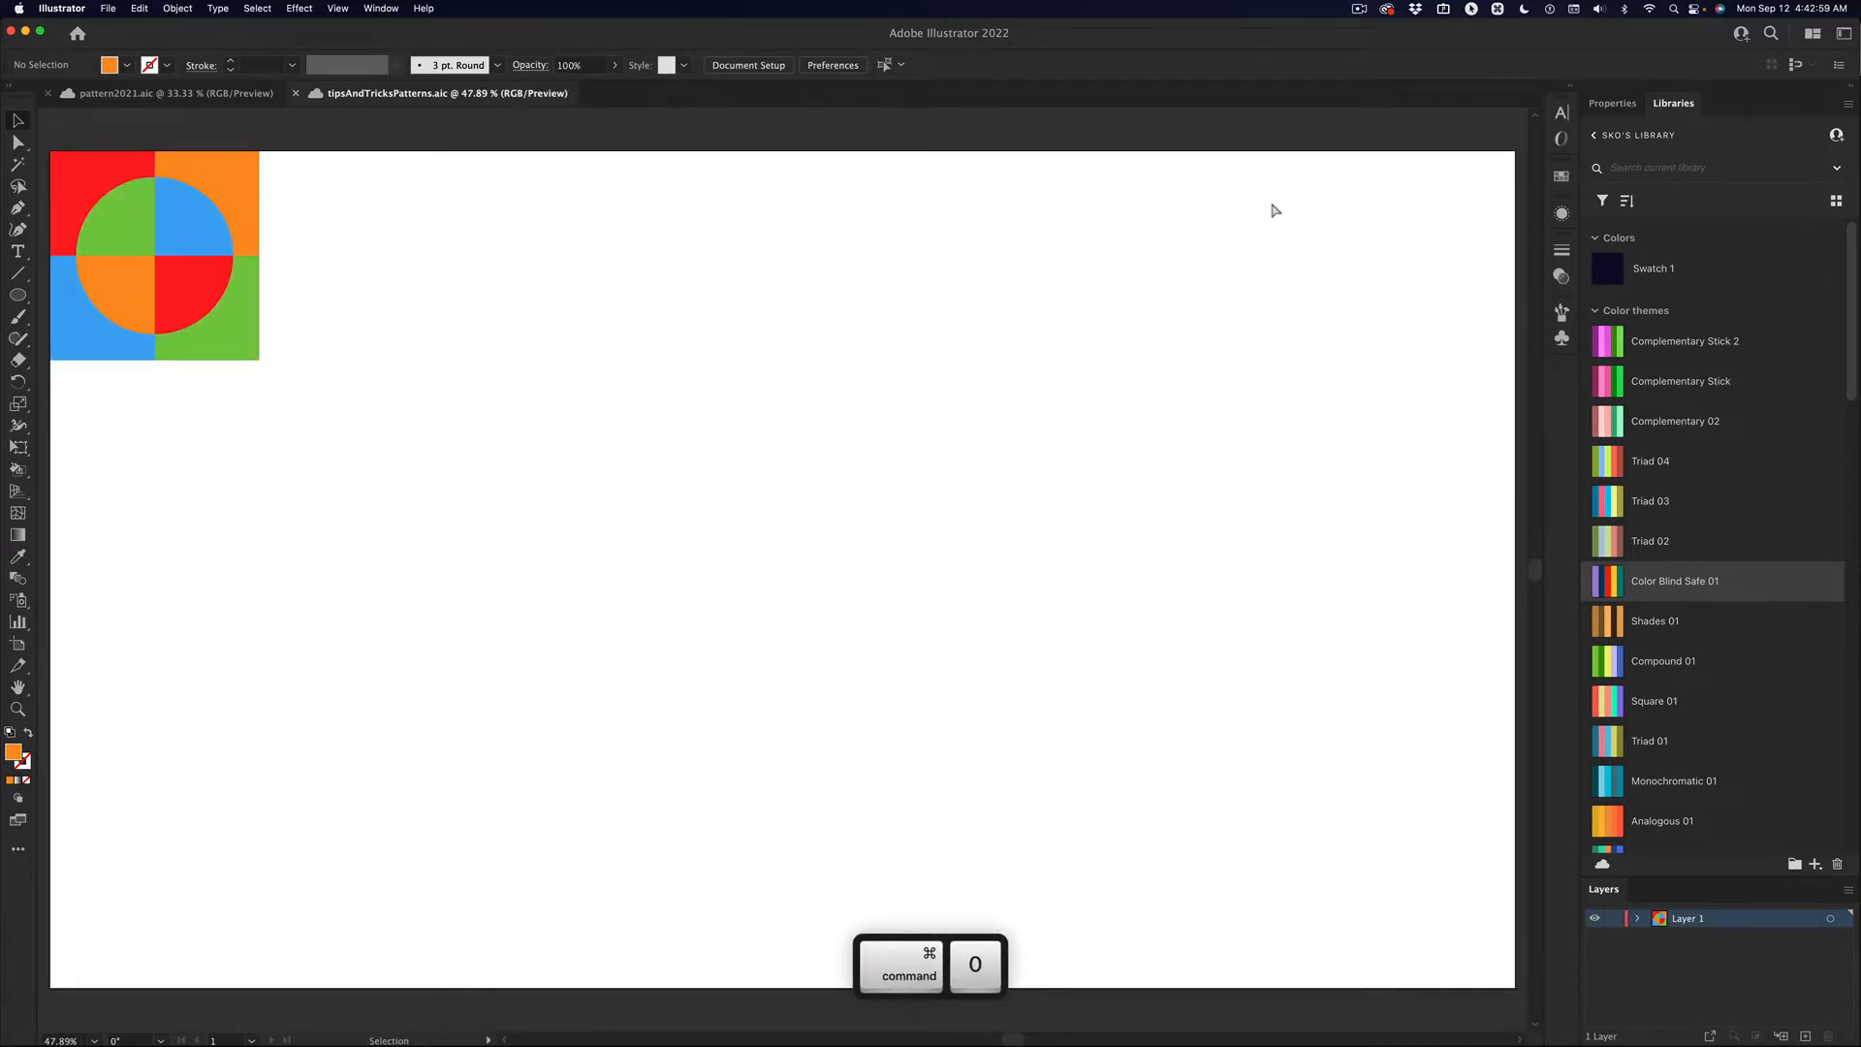
pyautogui.press('super+minus')
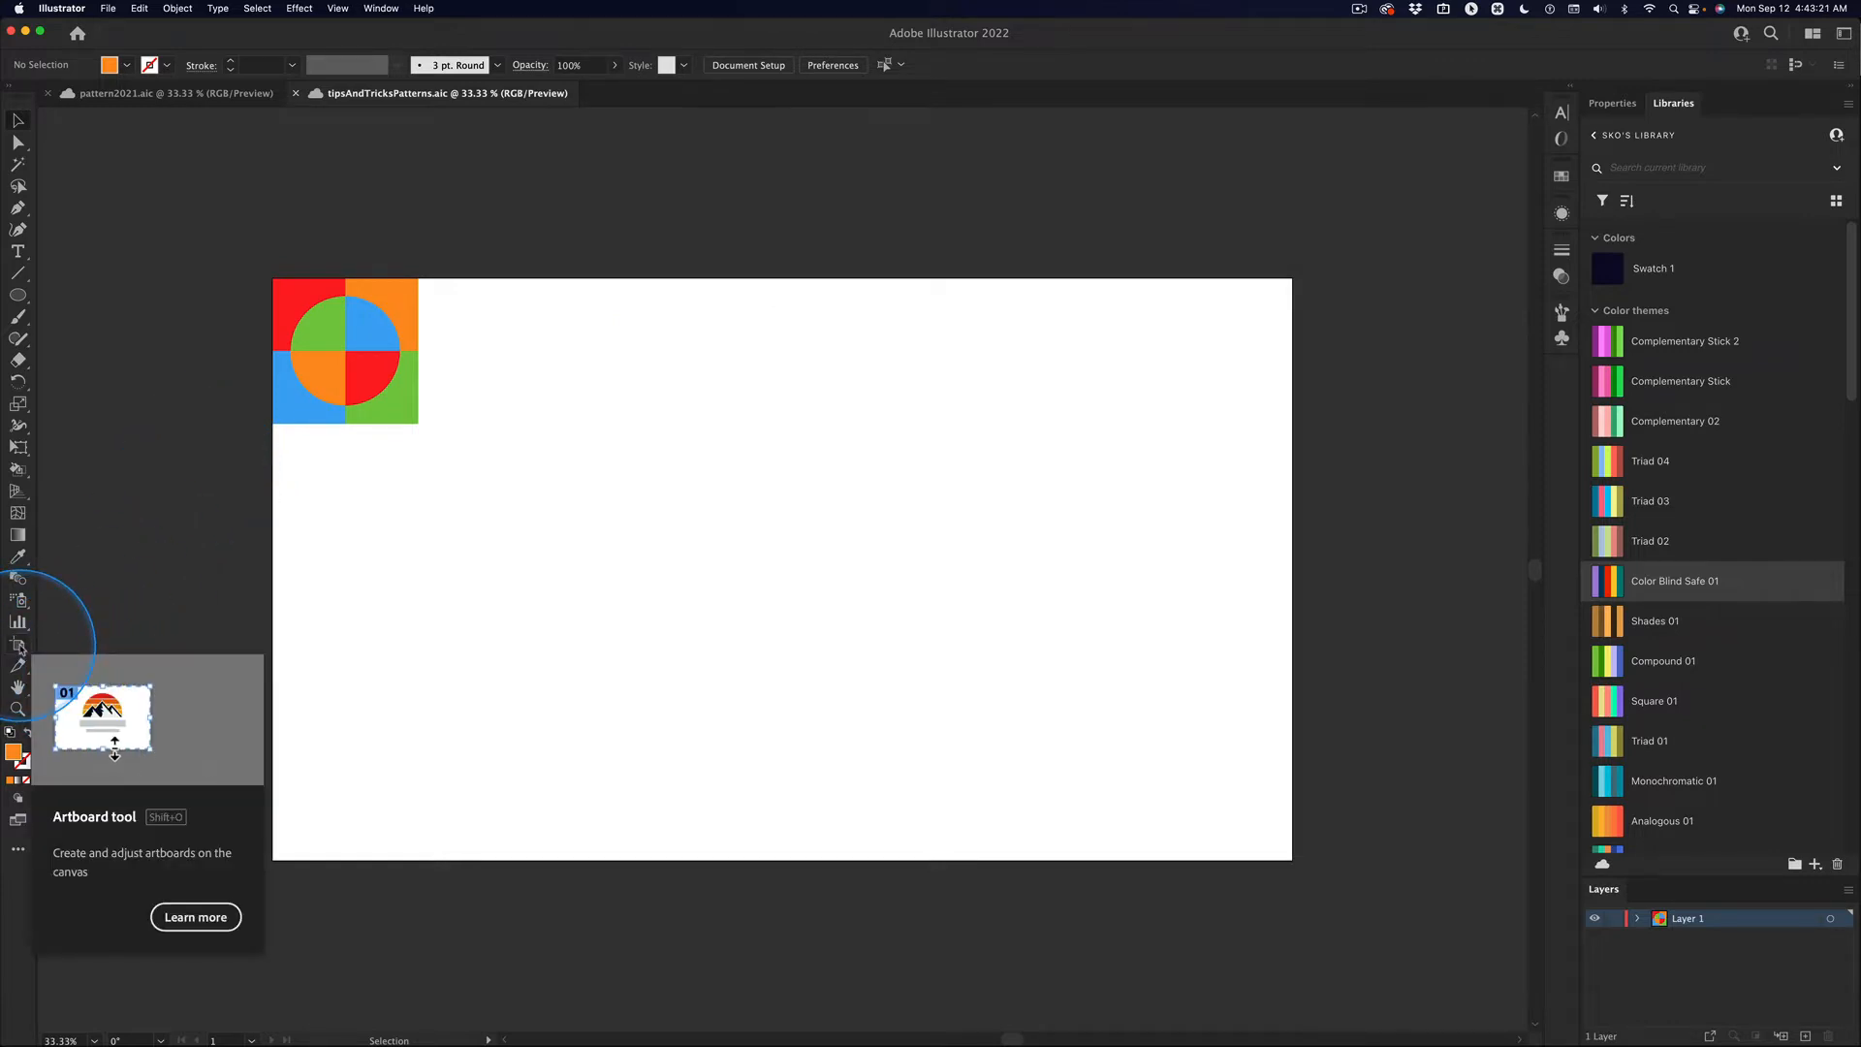
pyautogui.click(20, 648)
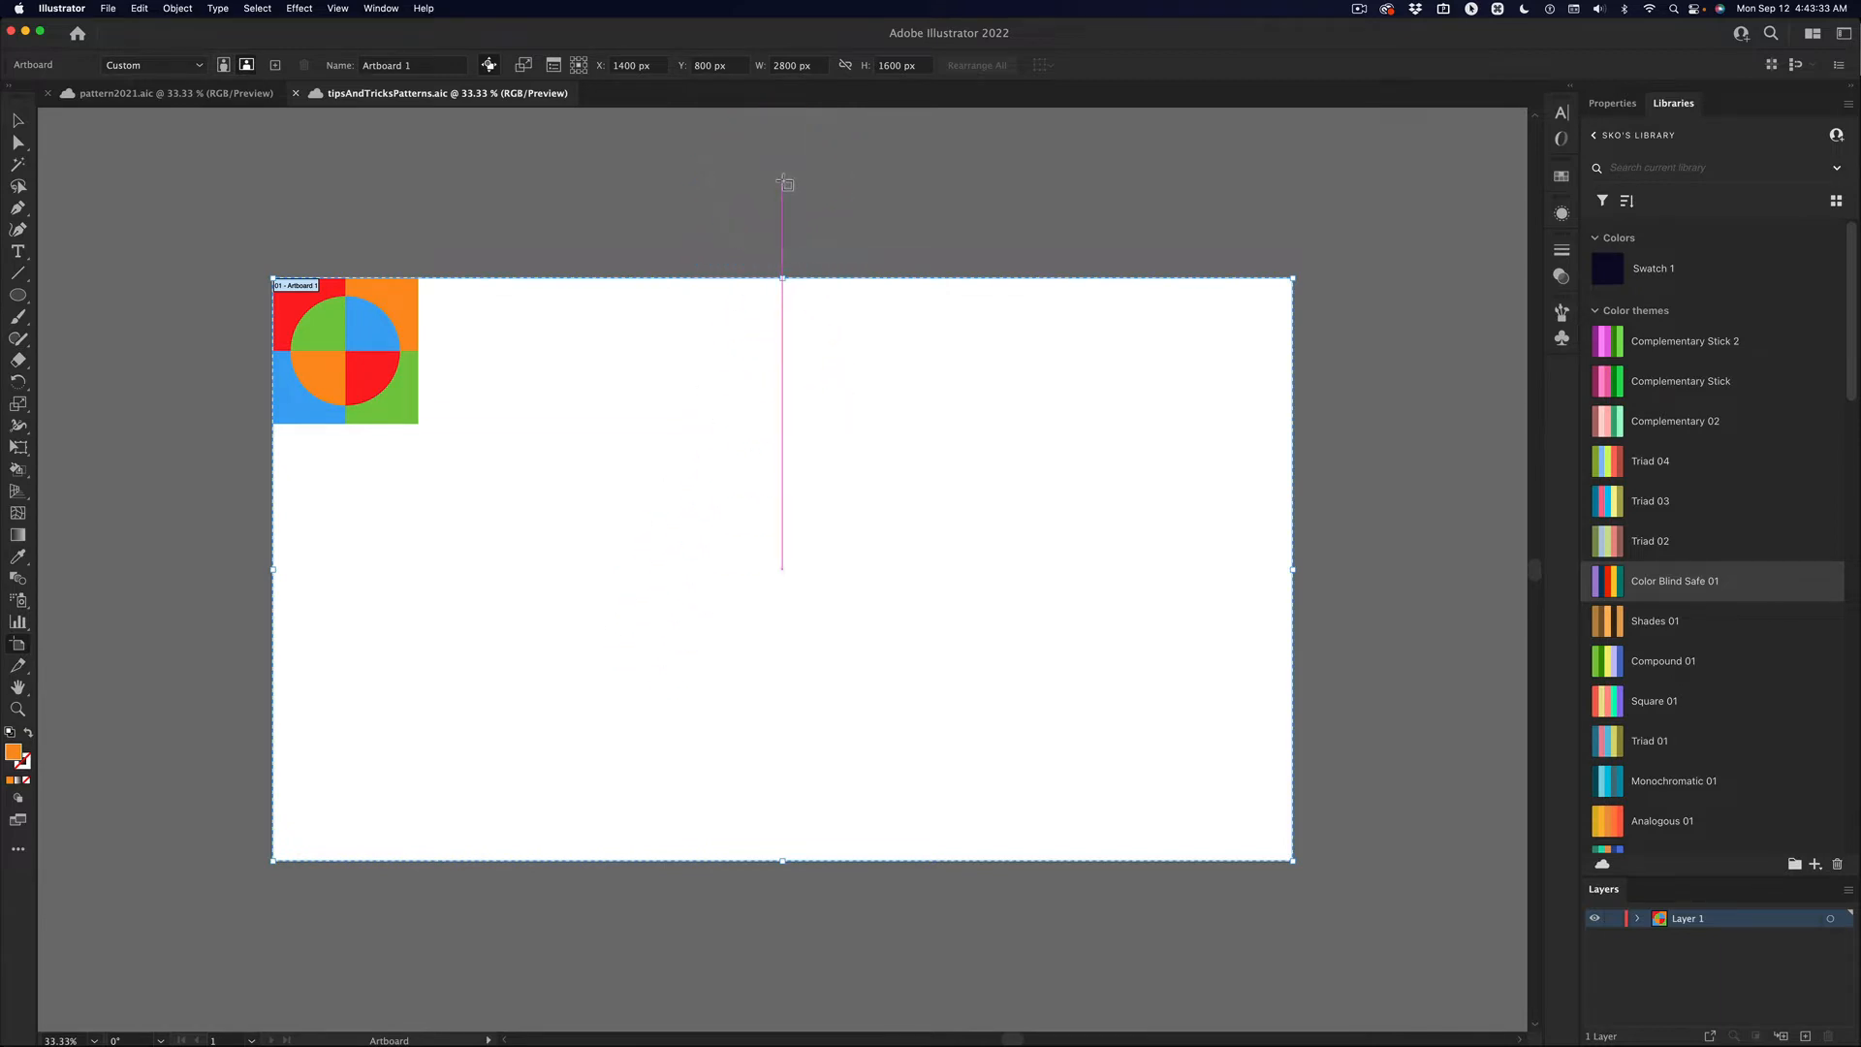
pyautogui.press('alt')
pyautogui.moveTo(783, 181); pyautogui.dragTo(830, 227)
pyautogui.press('shift')
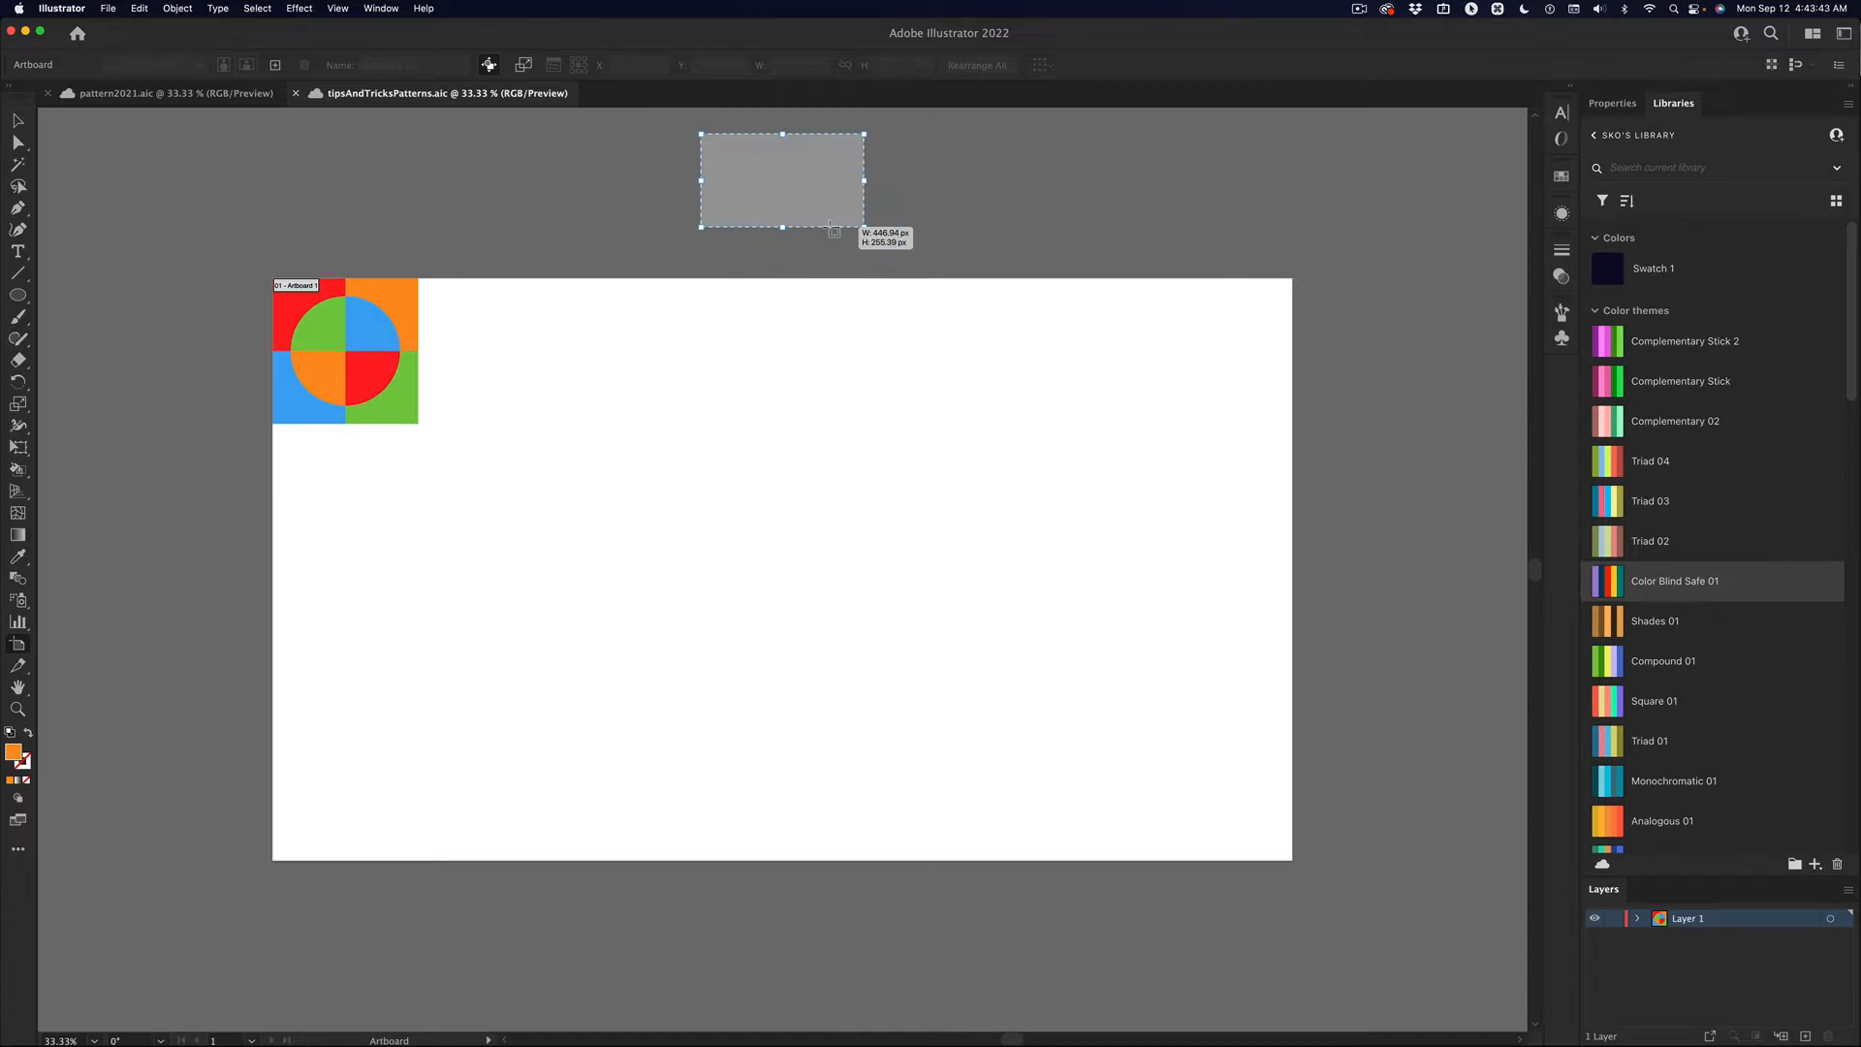
pyautogui.moveTo(834, 232); pyautogui.dragTo(860, 249)
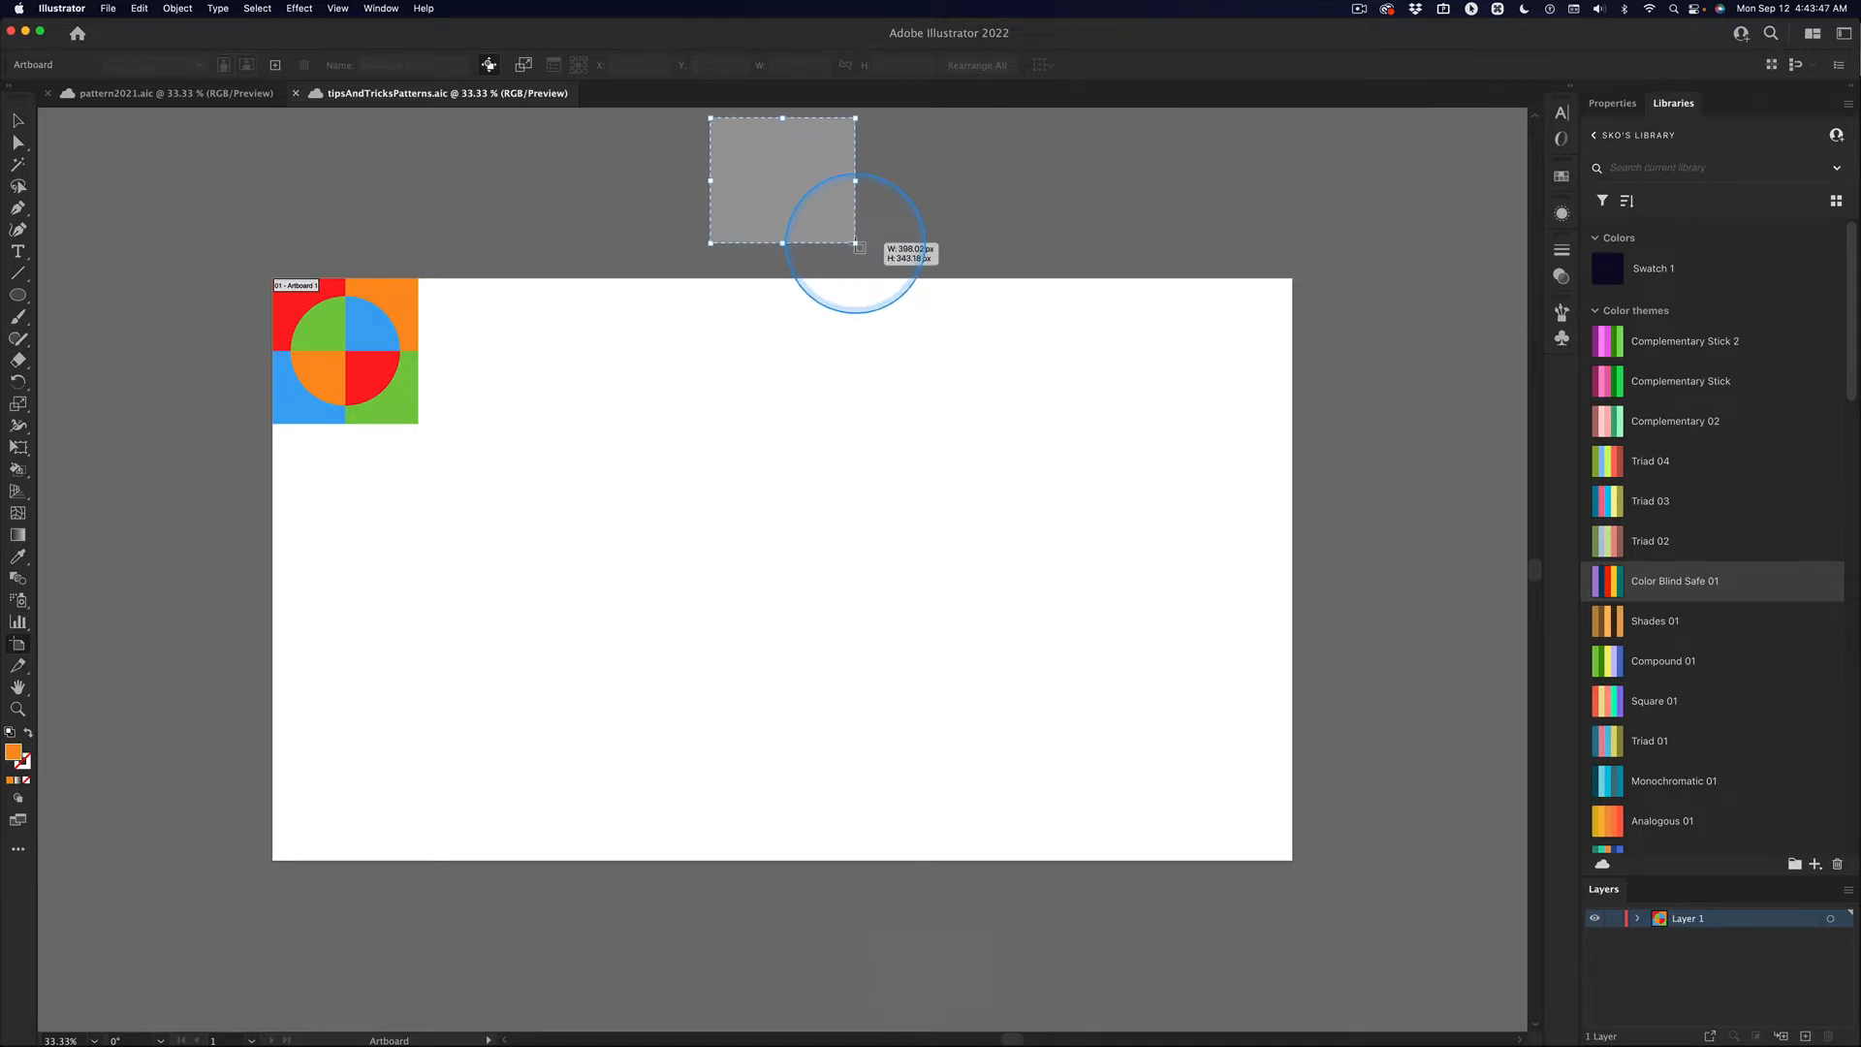
pyautogui.moveTo(860, 248); pyautogui.dragTo(861, 249)
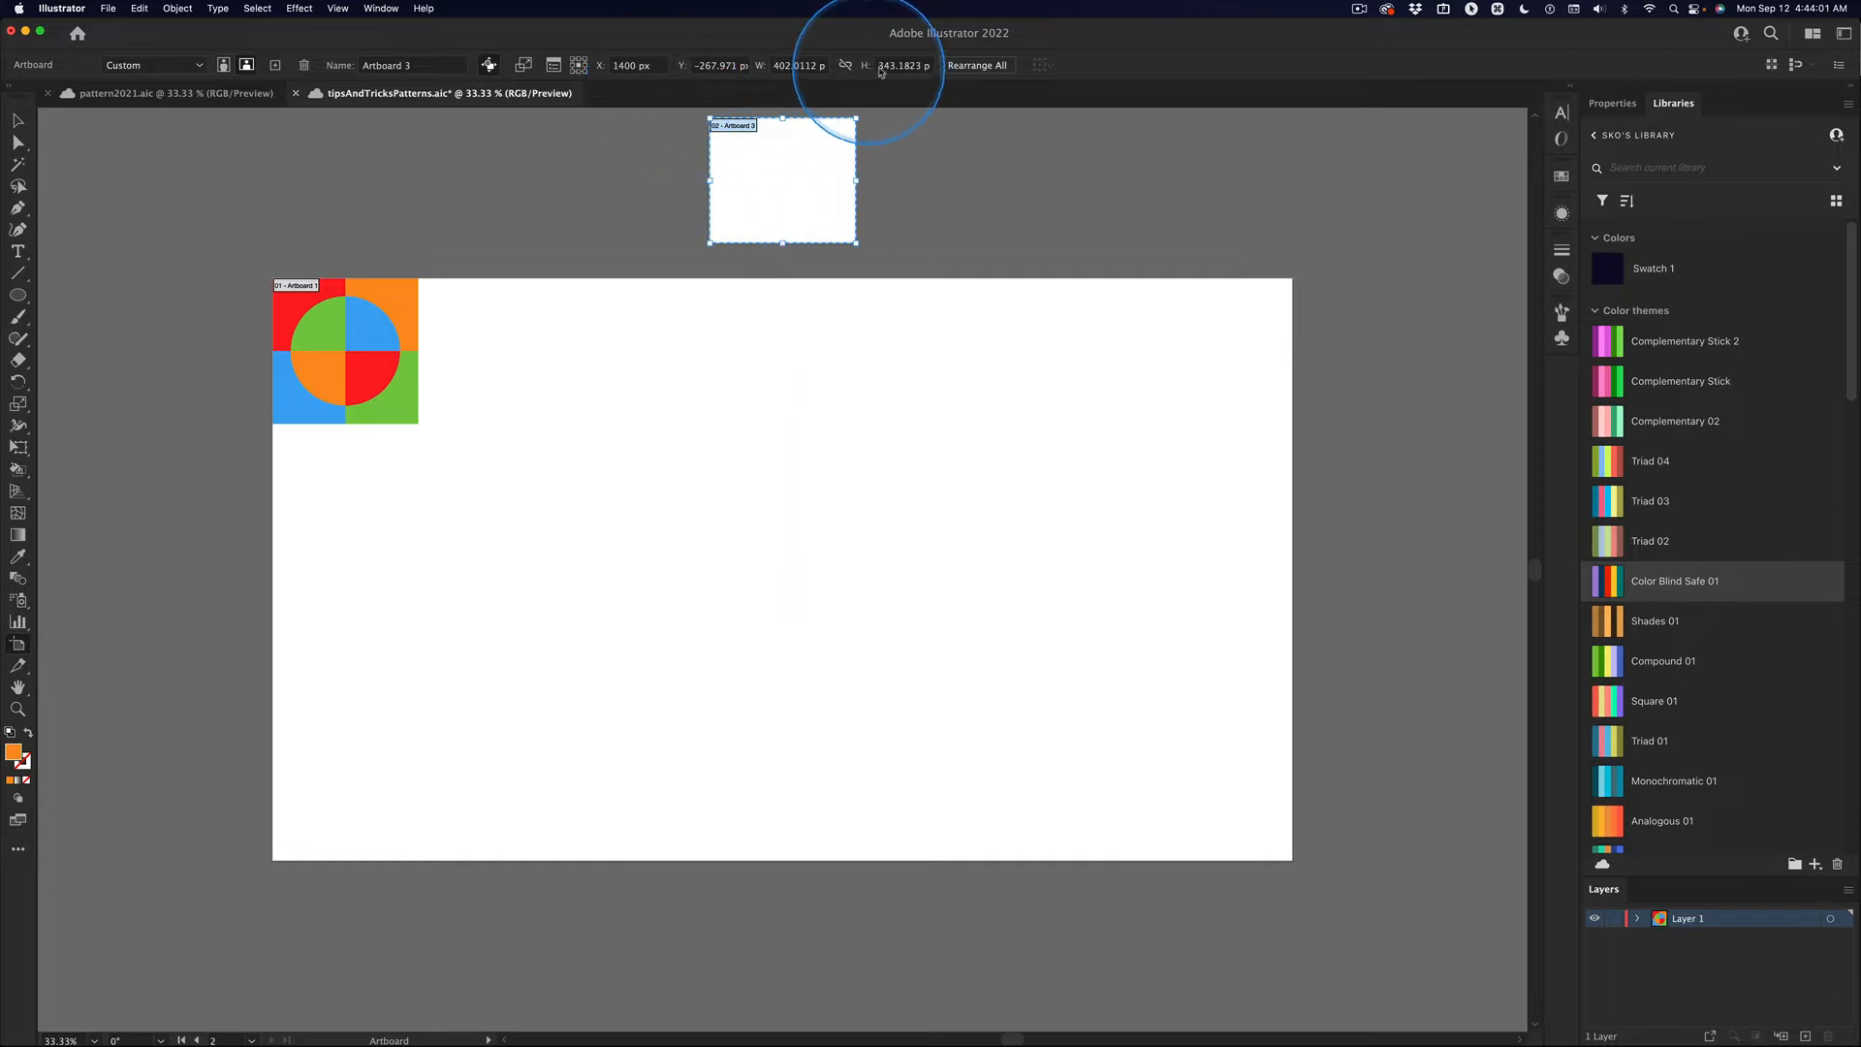
# - Set the new artboard's width and height to 400 px each and leave artboard editing
pyautogui.click(795, 64)
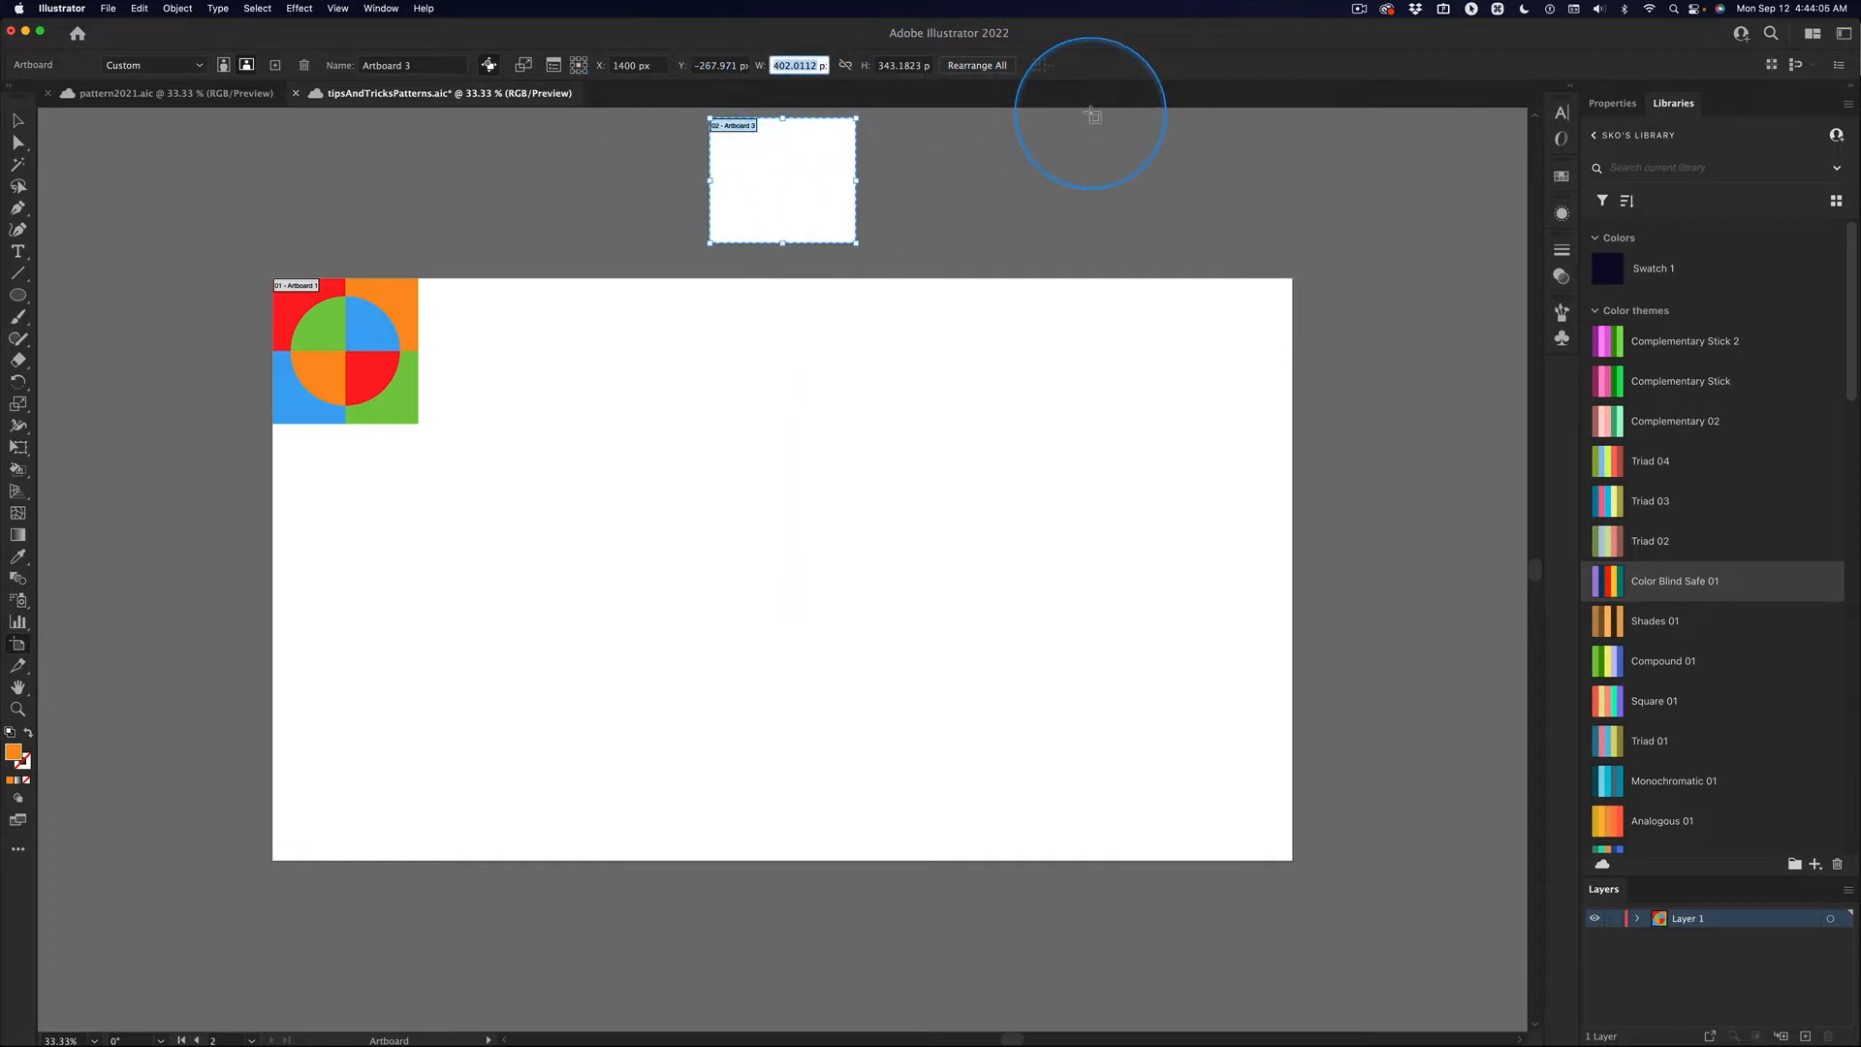
pyautogui.press('Tab')
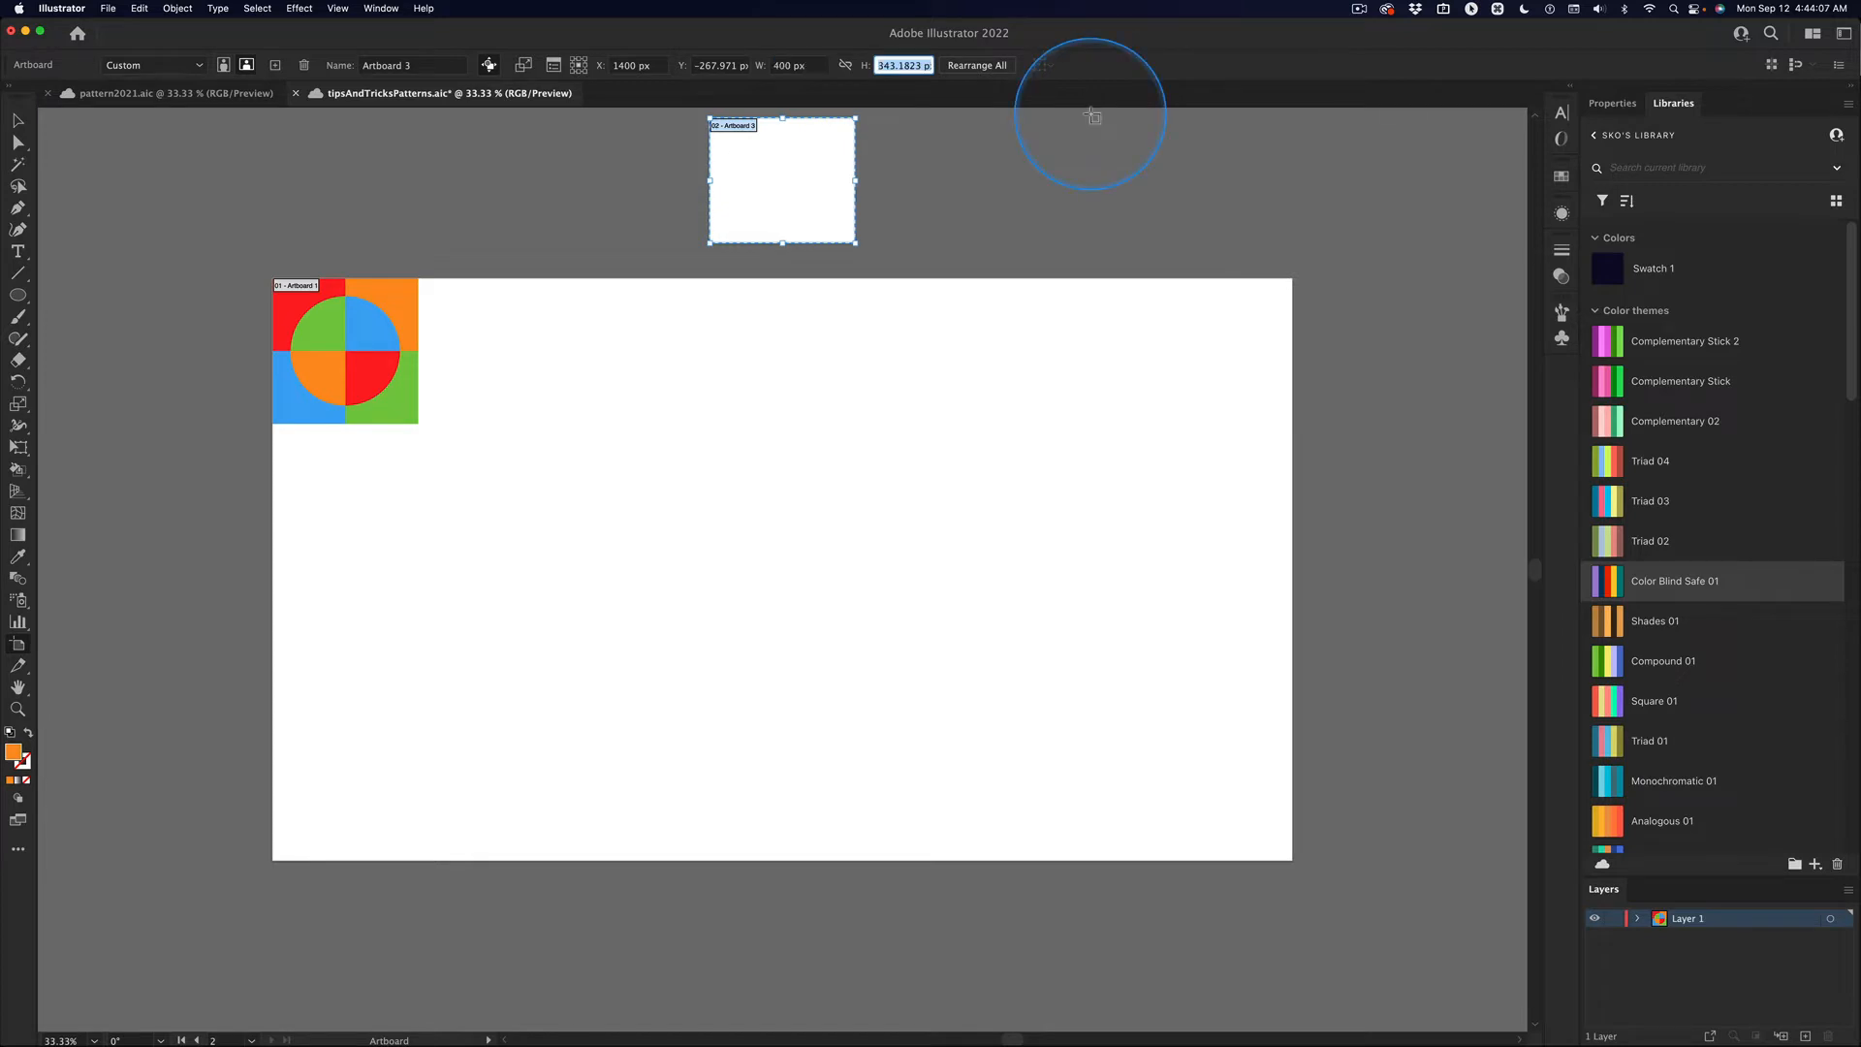
pyautogui.press('Tab')
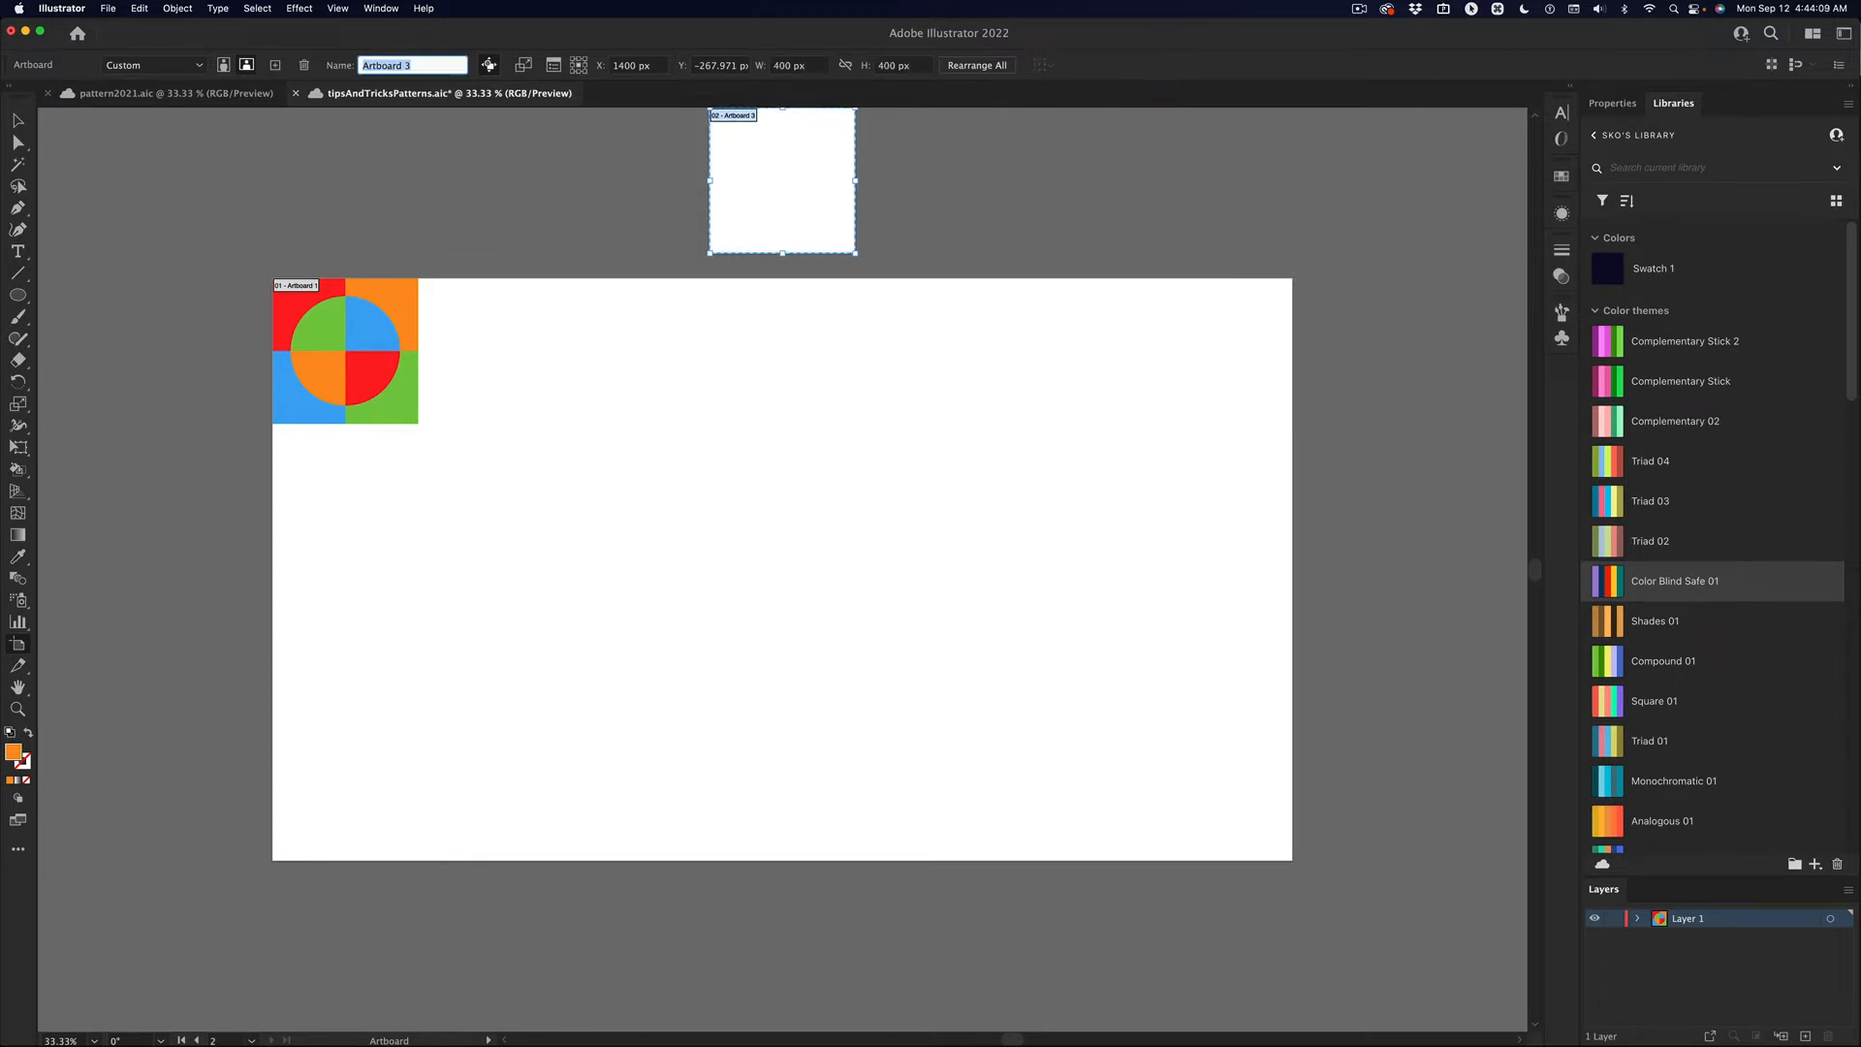
pyautogui.click(18, 122)
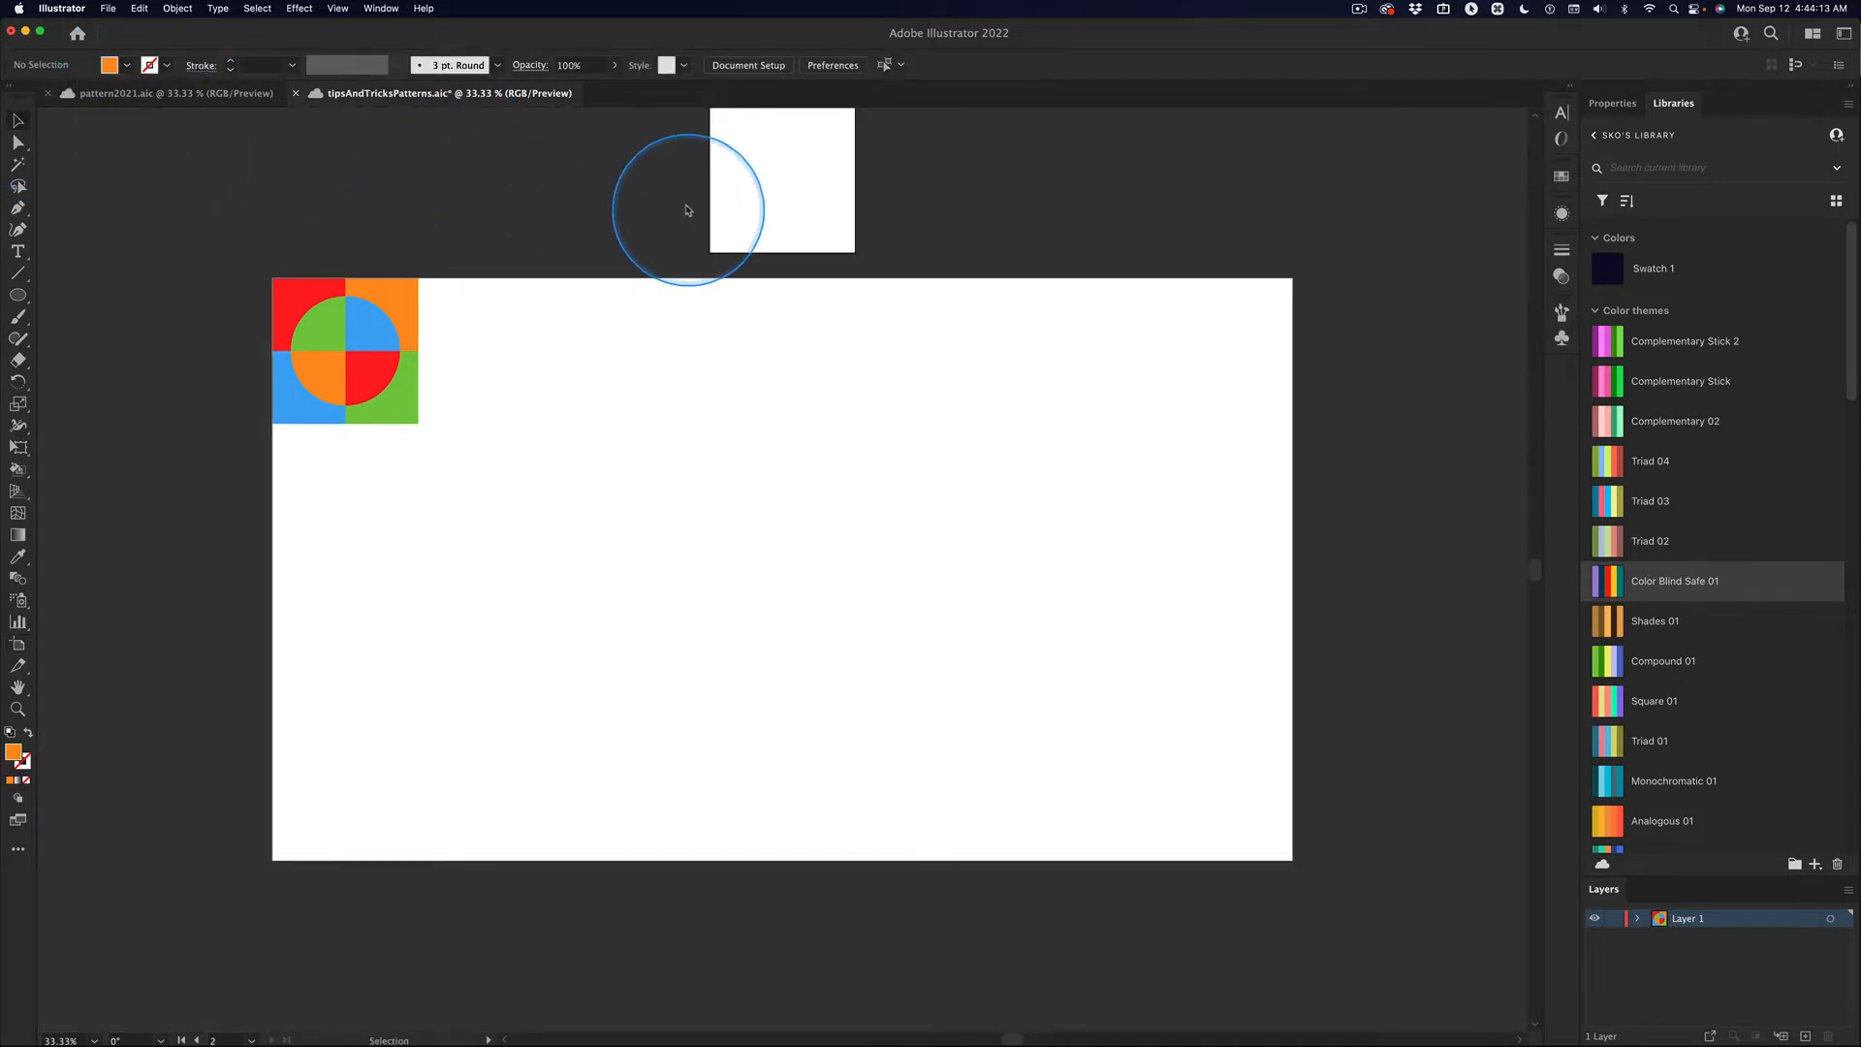
# - Try to move the four-colour tile from the large artboard onto the small artboard above it
pyautogui.moveTo(609, 186); pyautogui.dragTo(606, 279)
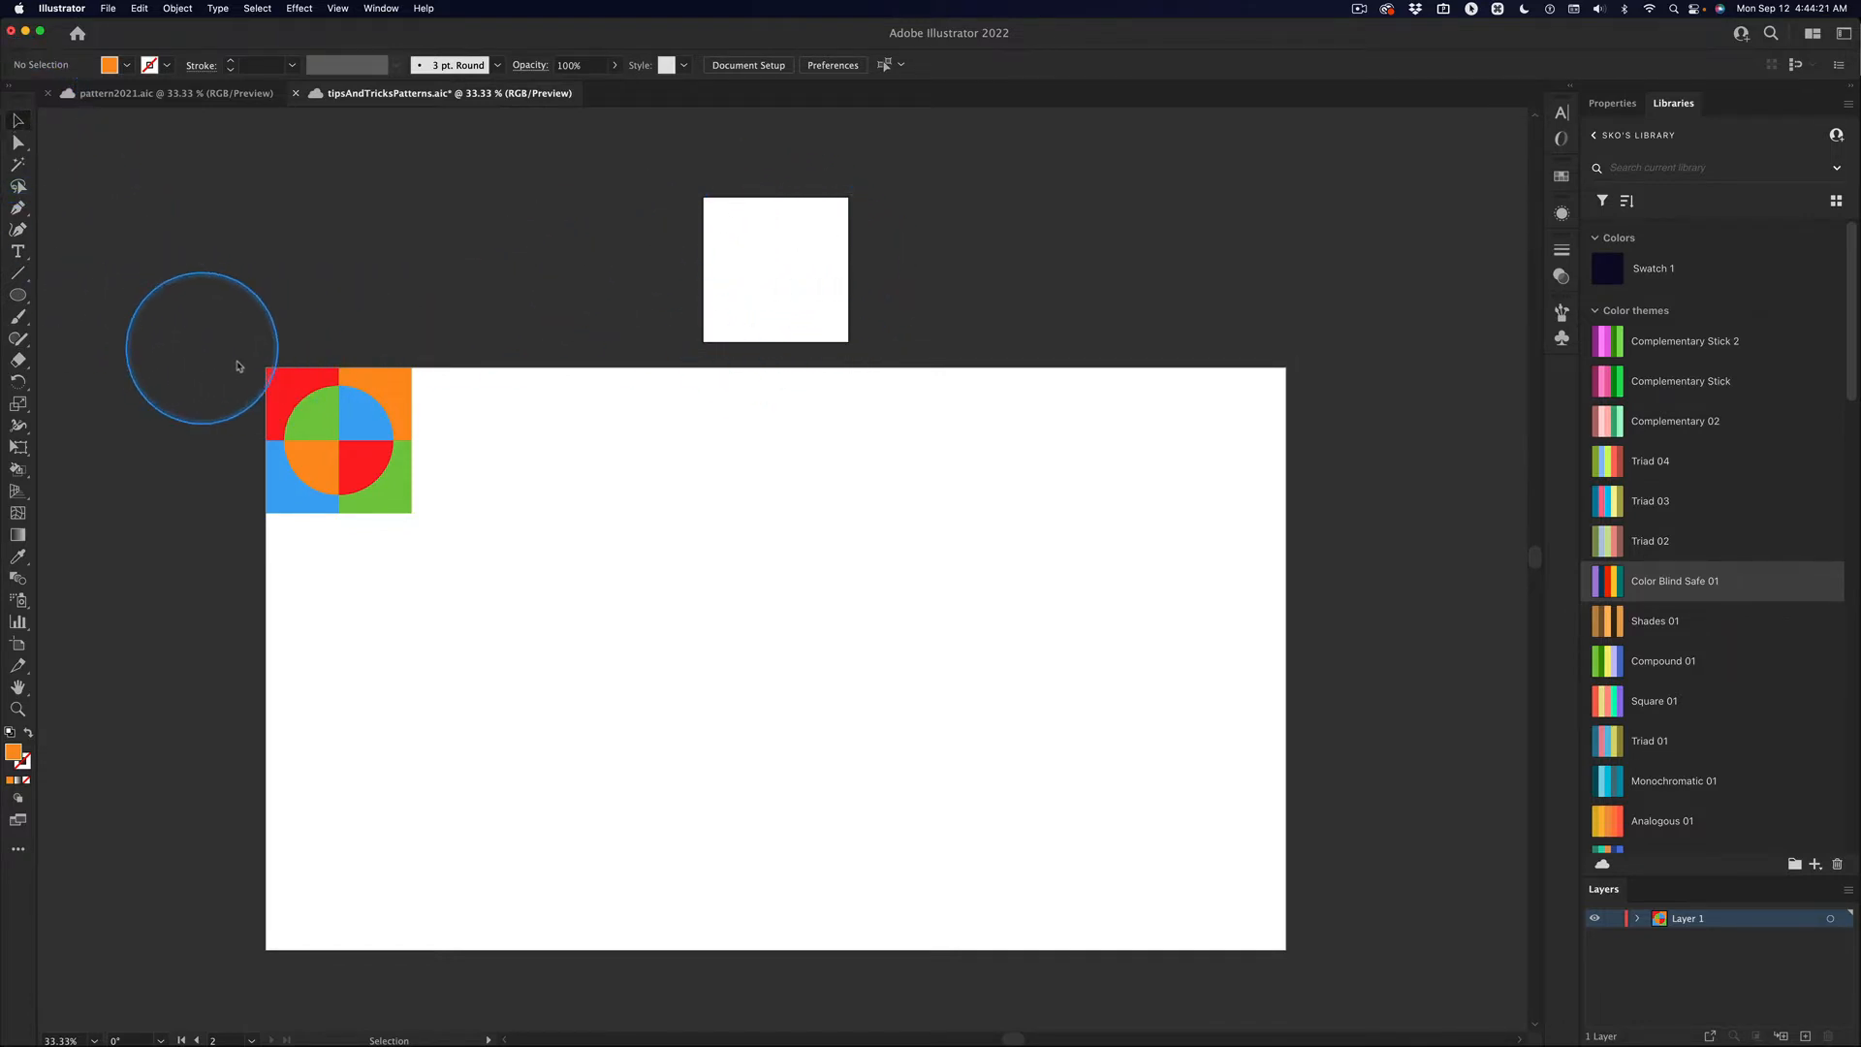
pyautogui.click(396, 436)
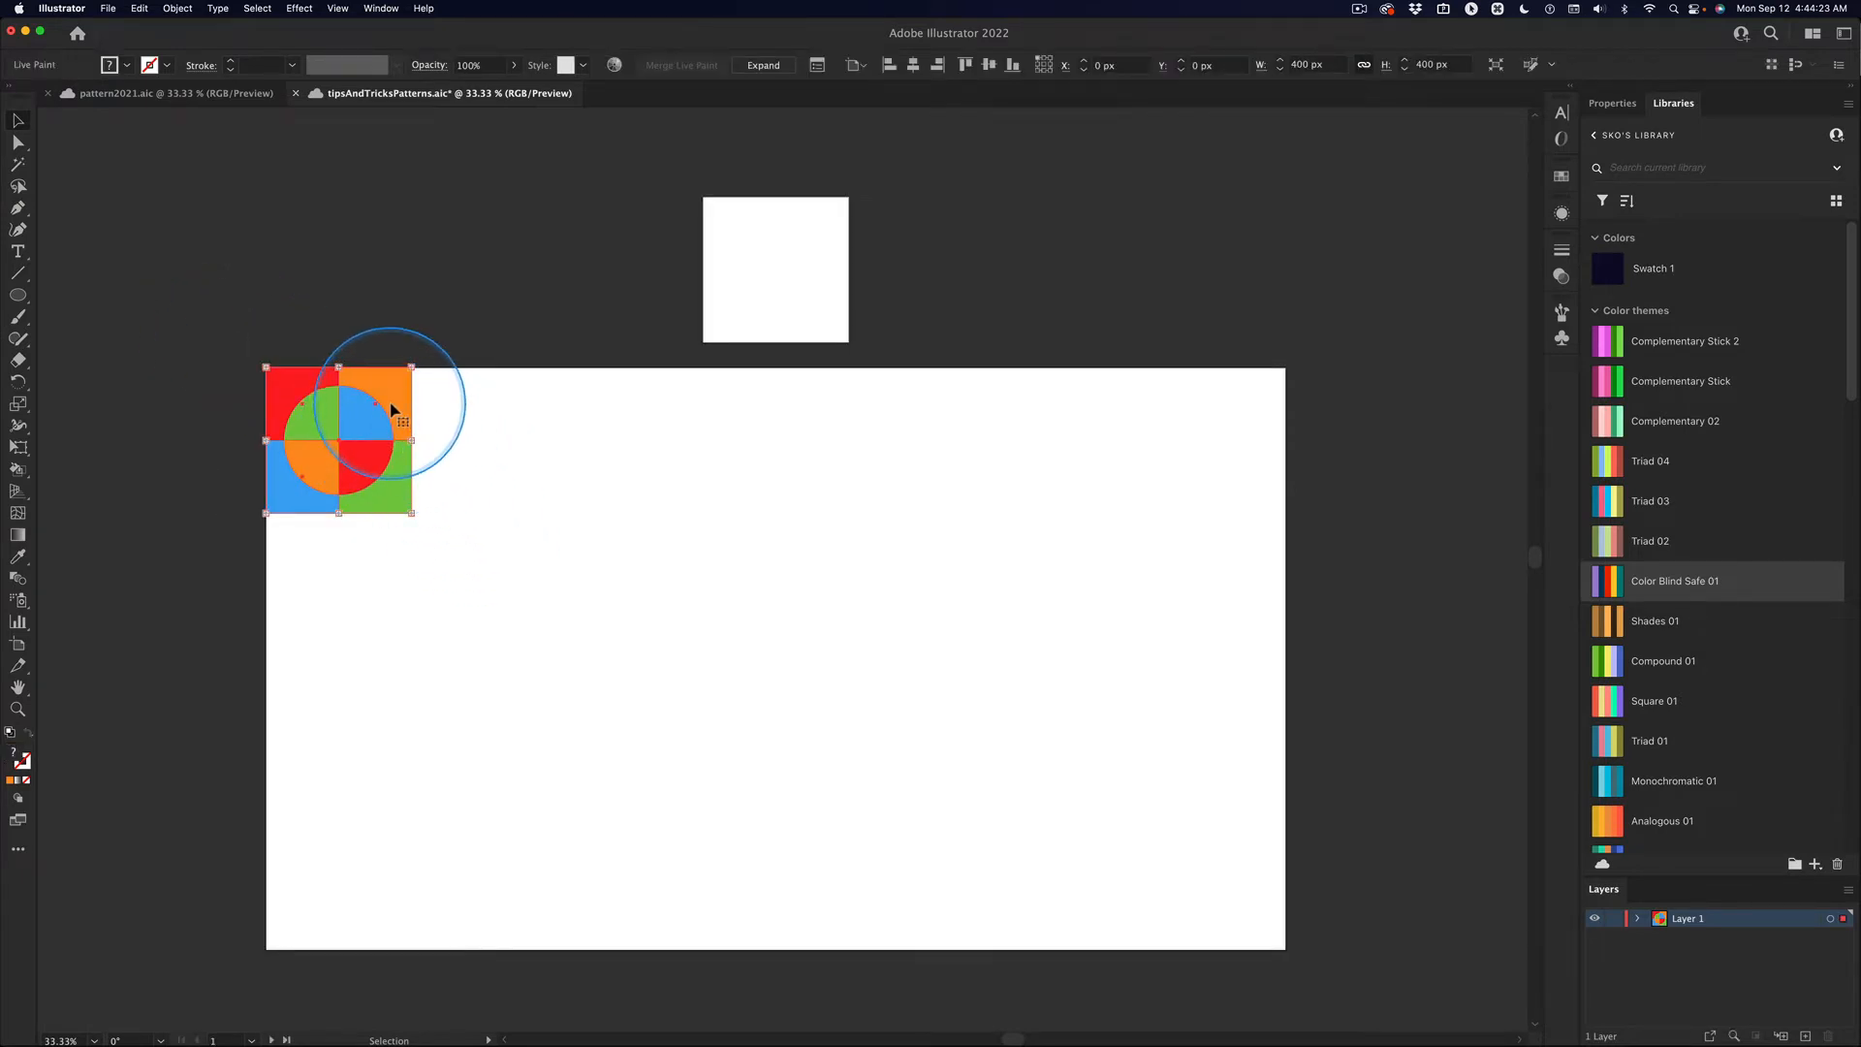
pyautogui.moveTo(395, 407)
pyautogui.mouseDown()
pyautogui.moveTo(585, 373)
pyautogui.moveTo(832, 239)
pyautogui.mouseUp()
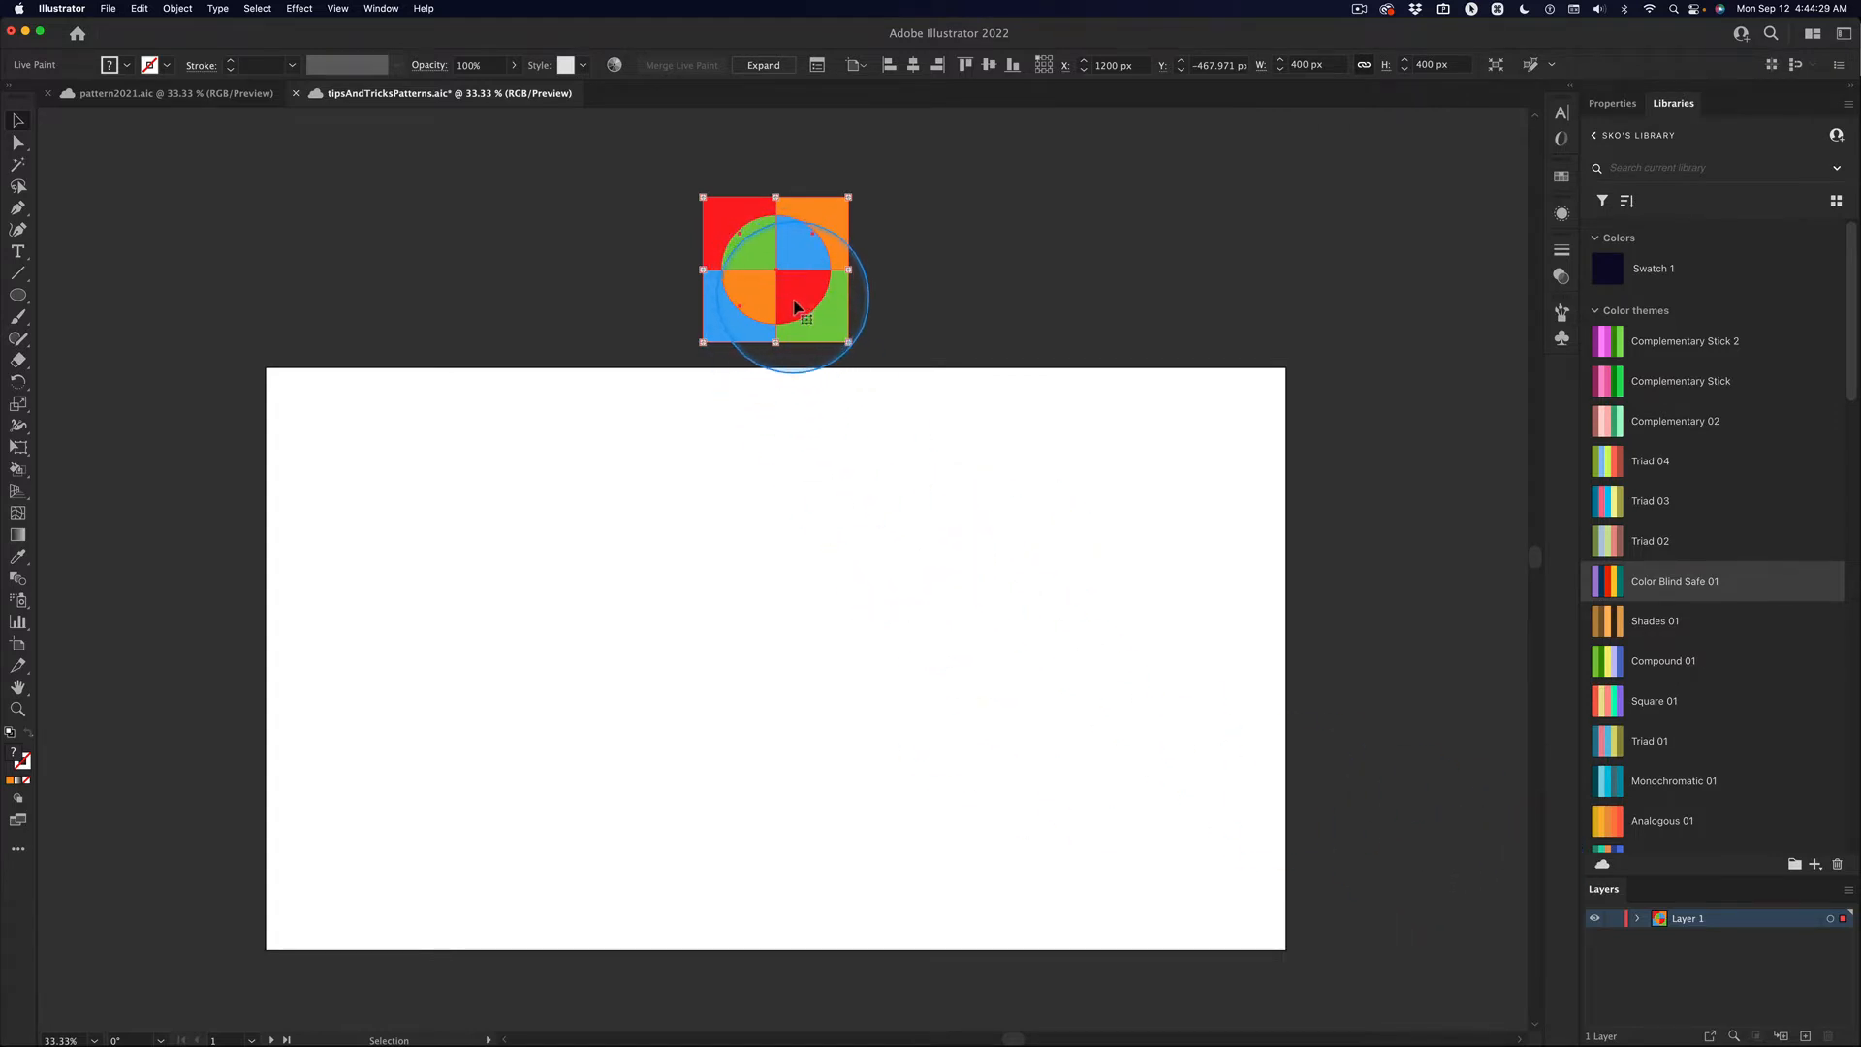
pyautogui.press('super+z')
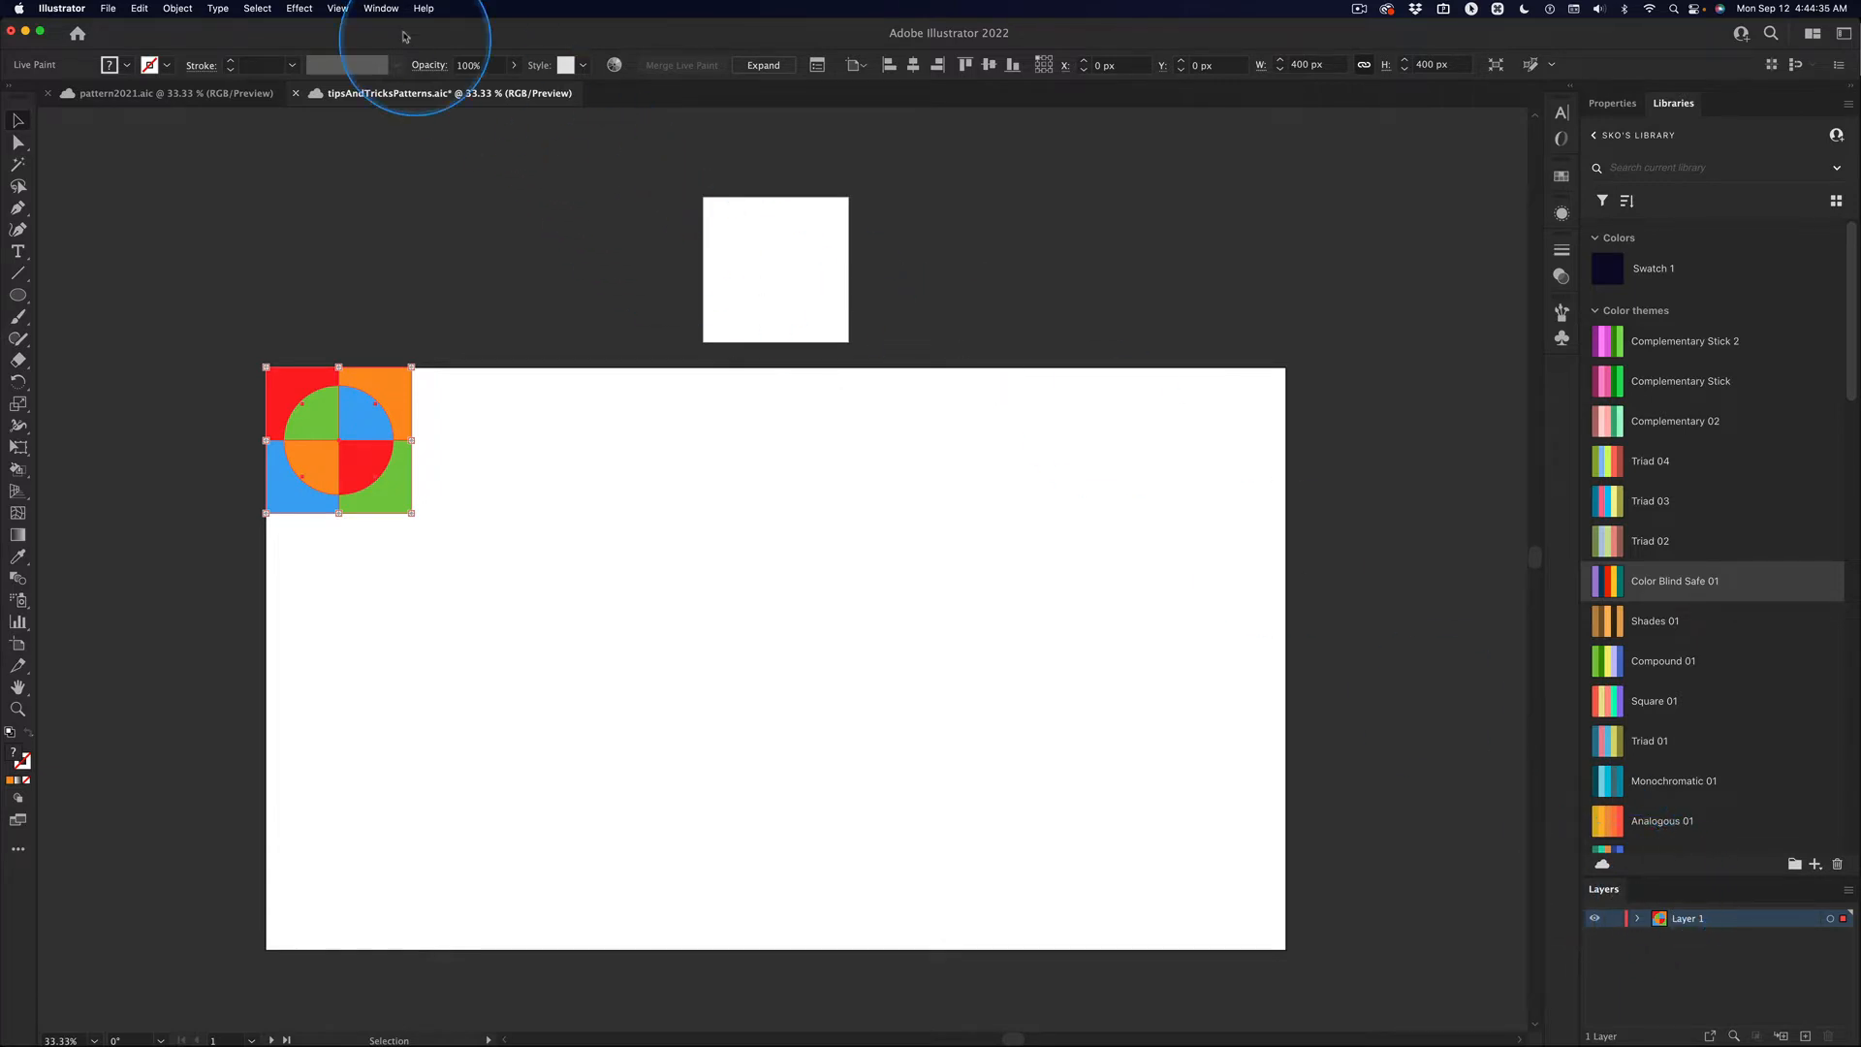
# - Show the Artboards panel, dock it beside Layers, and close the leftover Asset Export panel
pyautogui.click(381, 8)
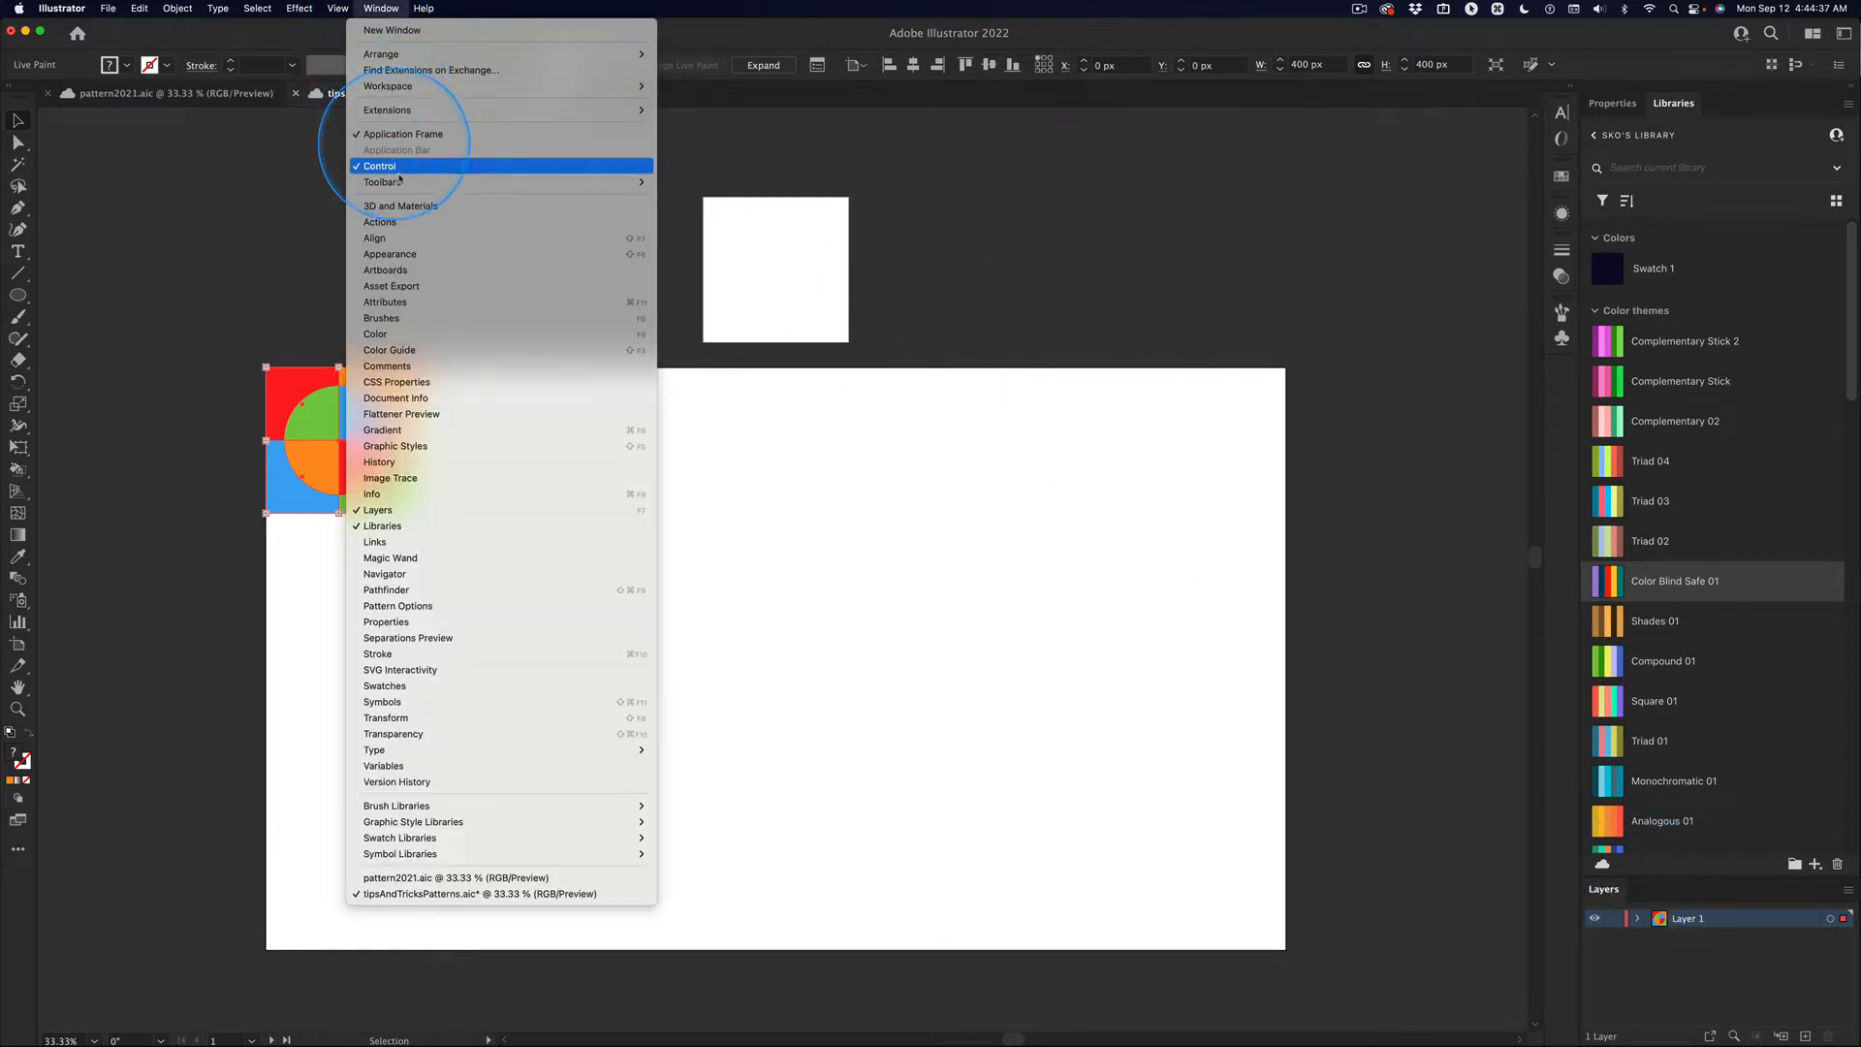
pyautogui.click(403, 272)
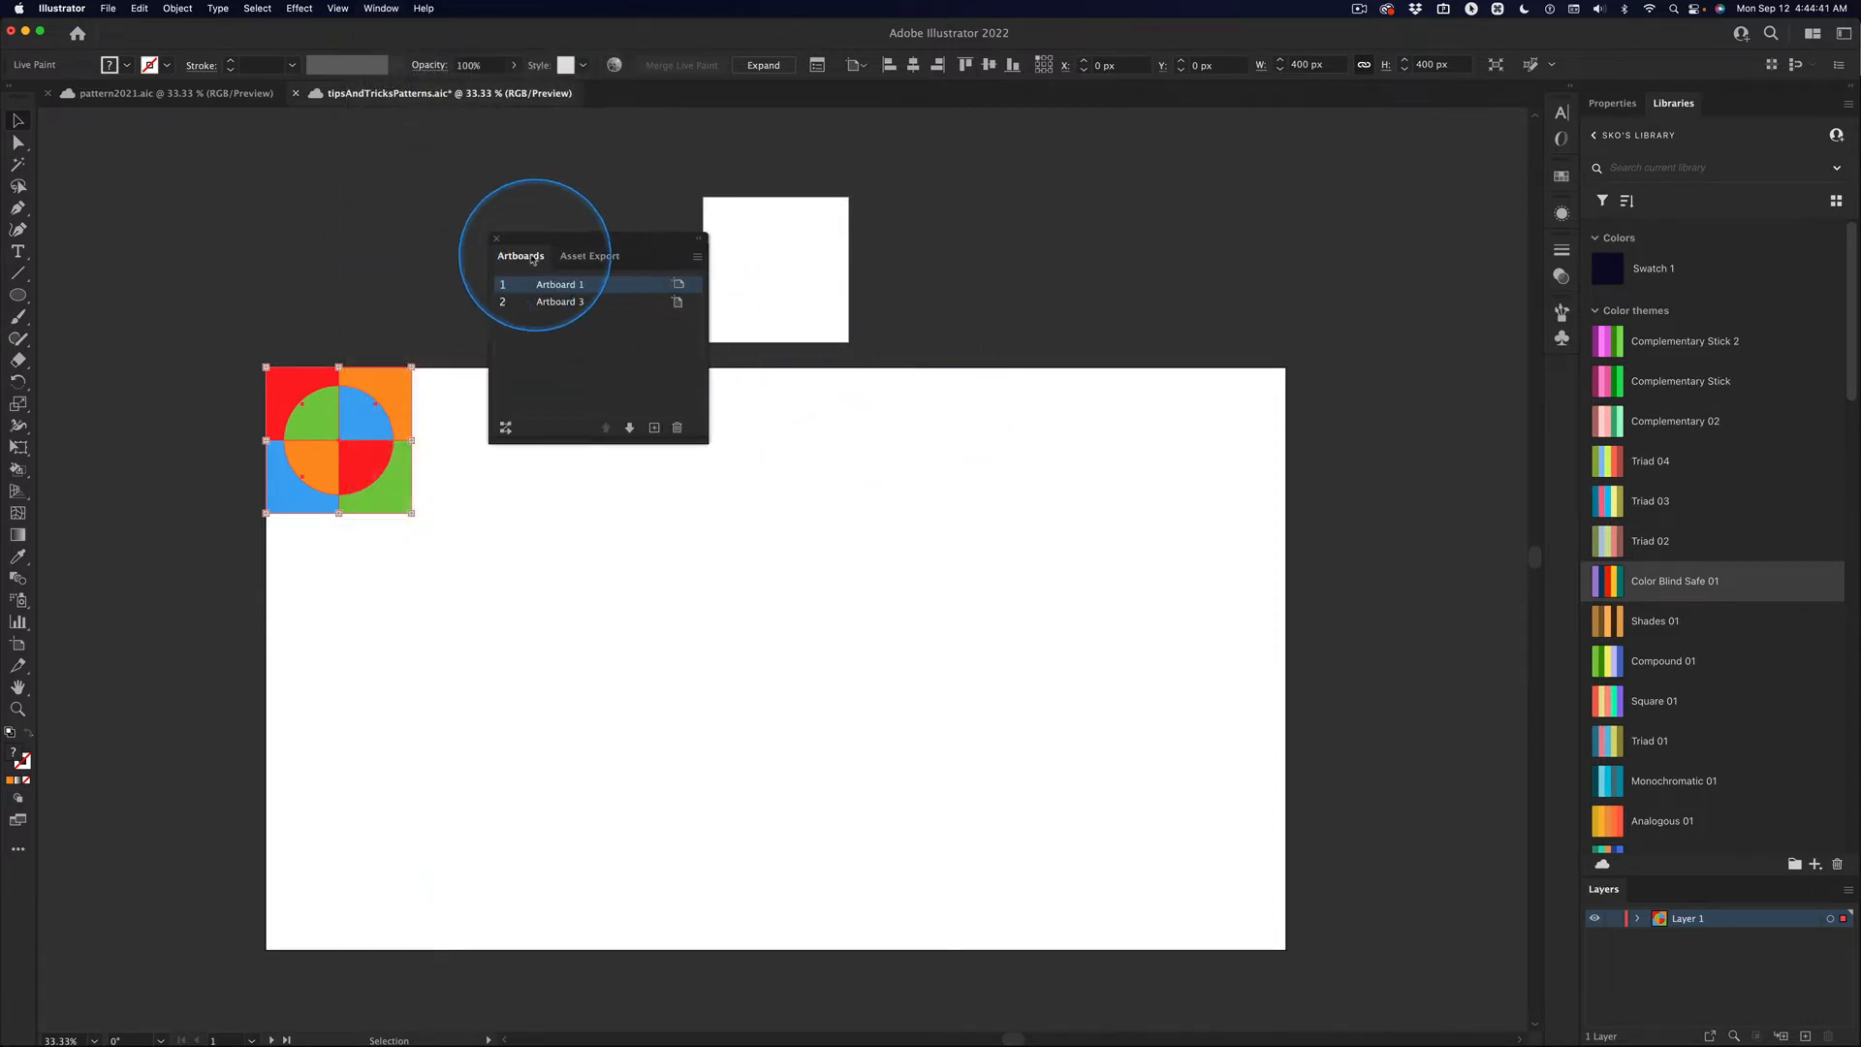
pyautogui.moveTo(525, 257); pyautogui.dragTo(1660, 897)
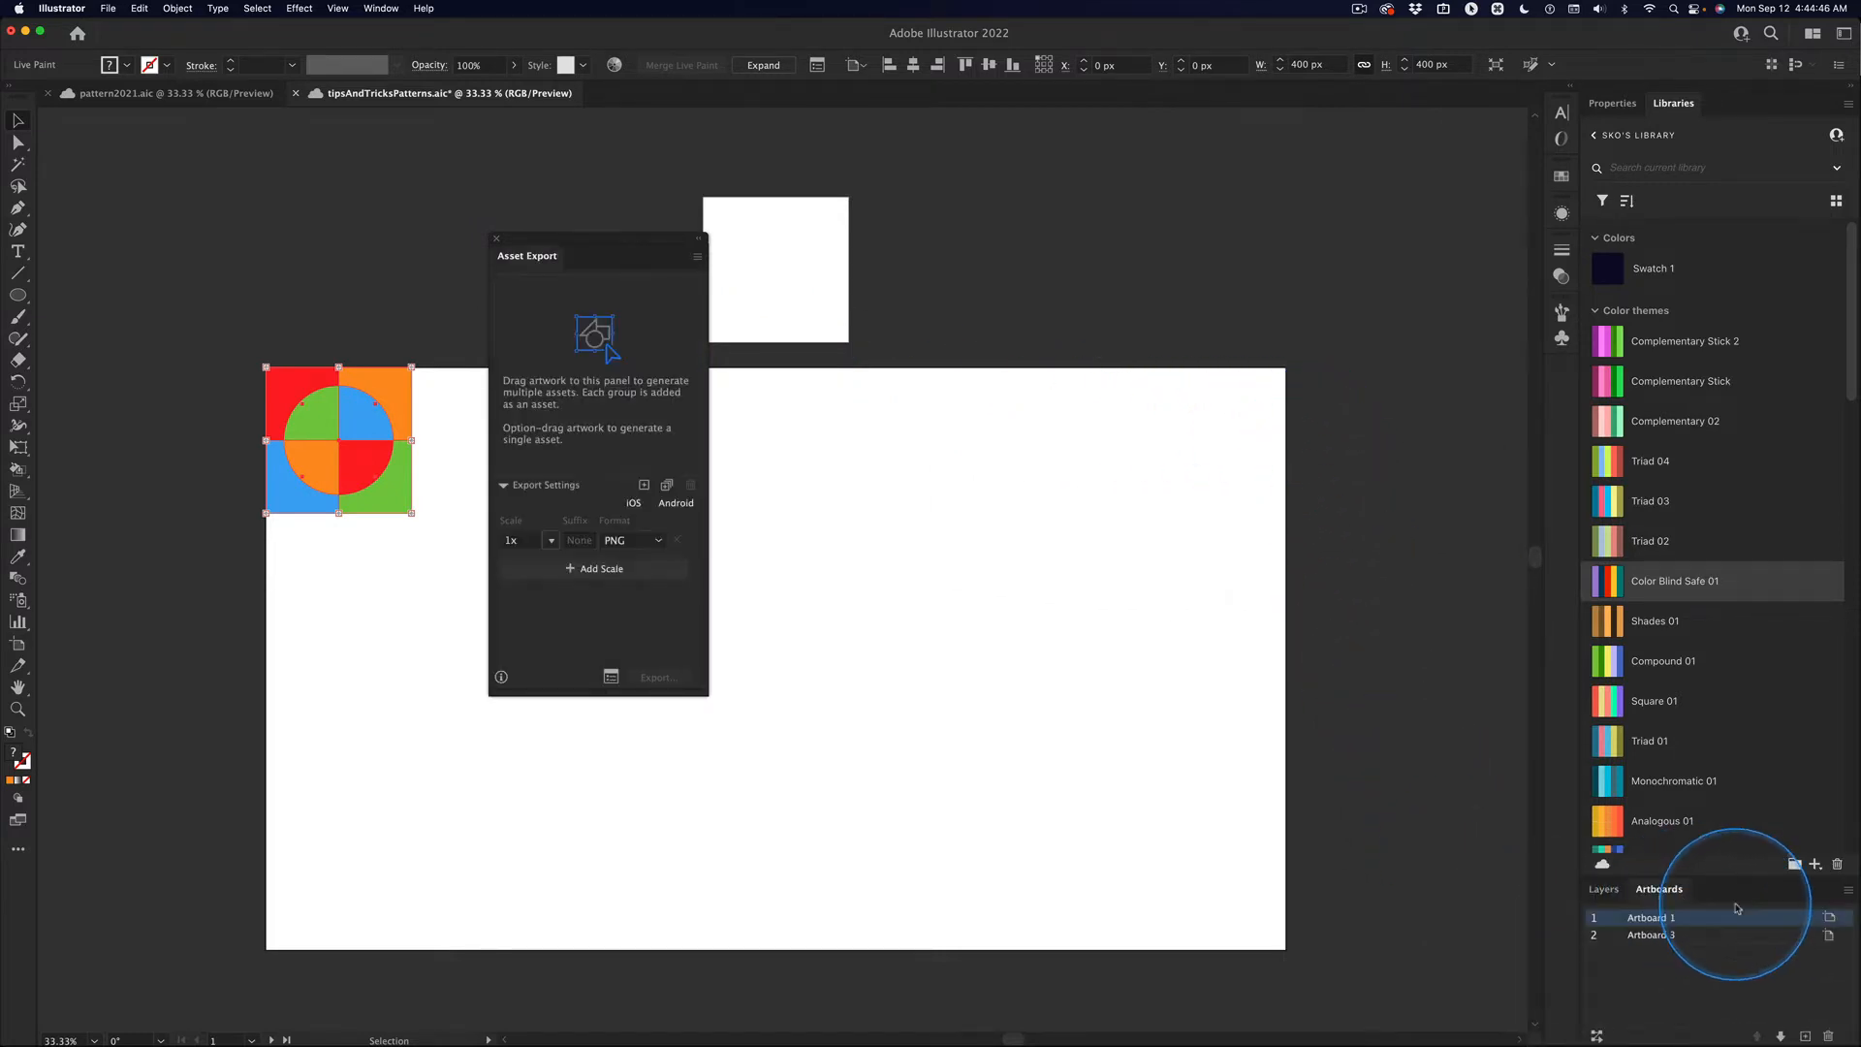
pyautogui.doubleClick(1666, 924)
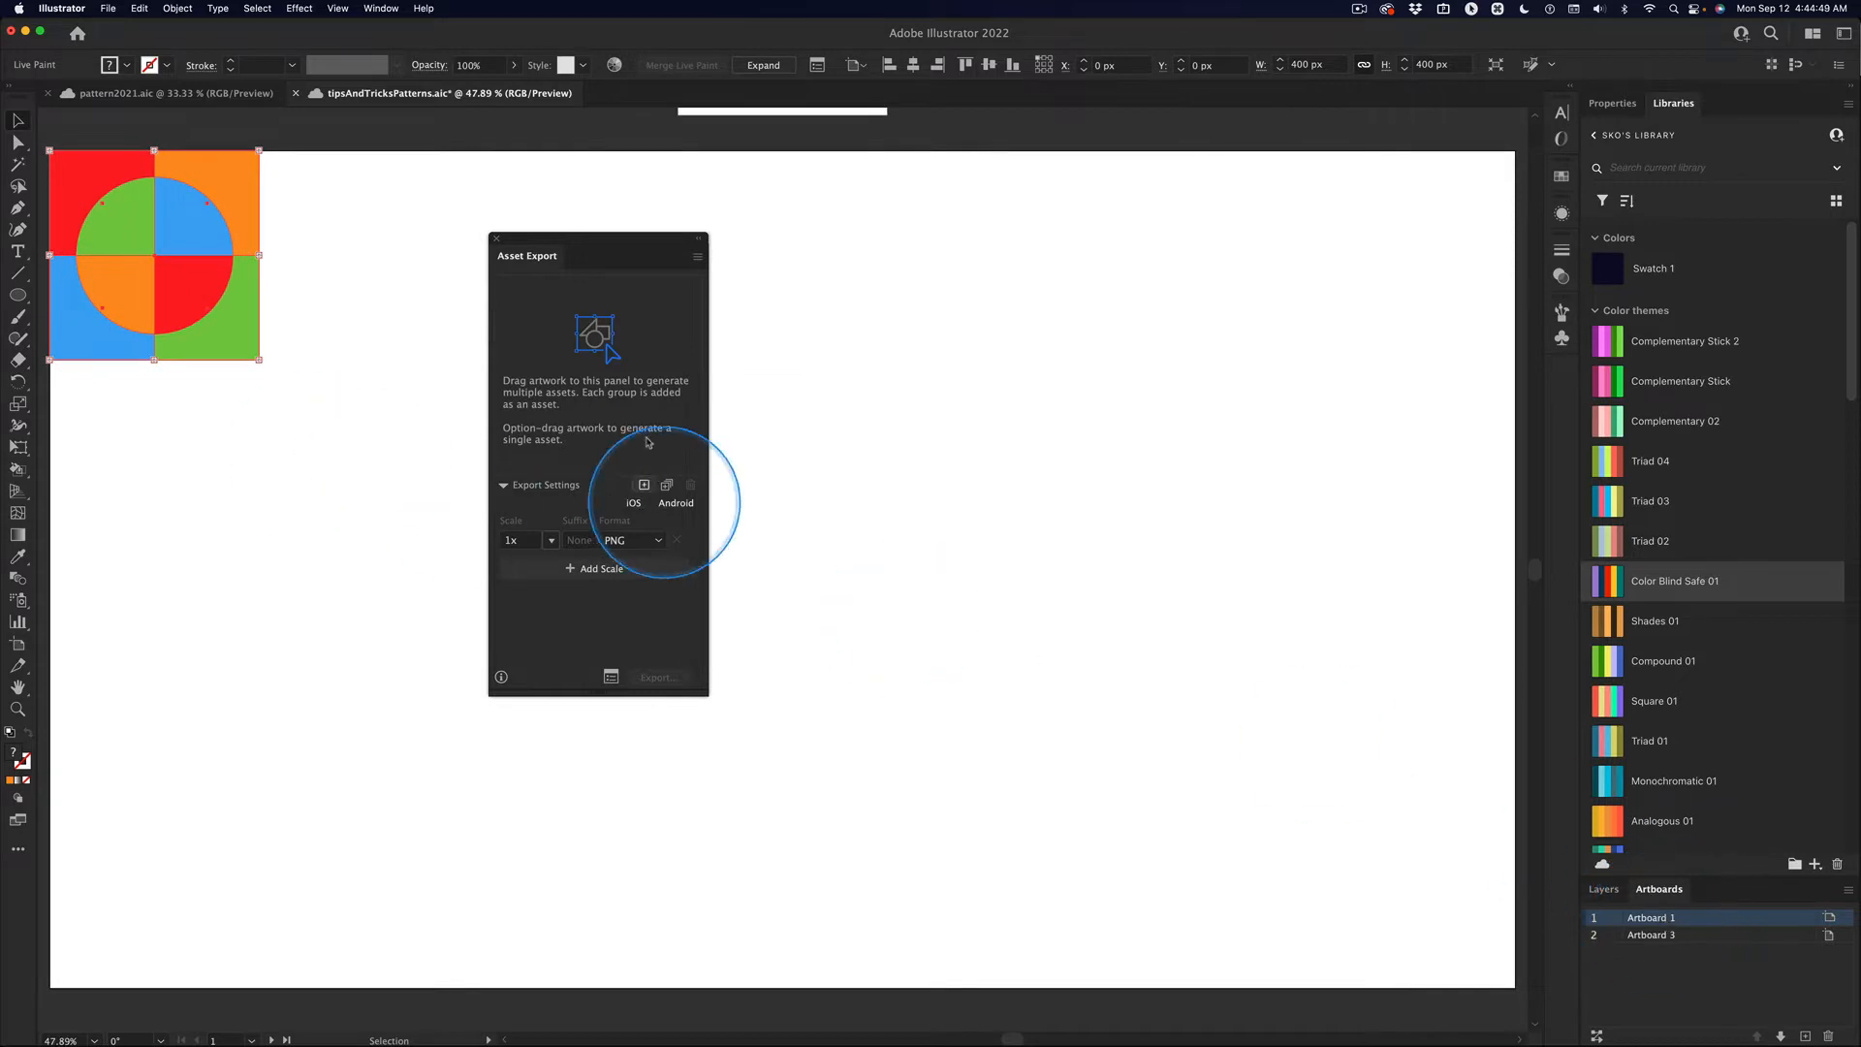
pyautogui.click(496, 239)
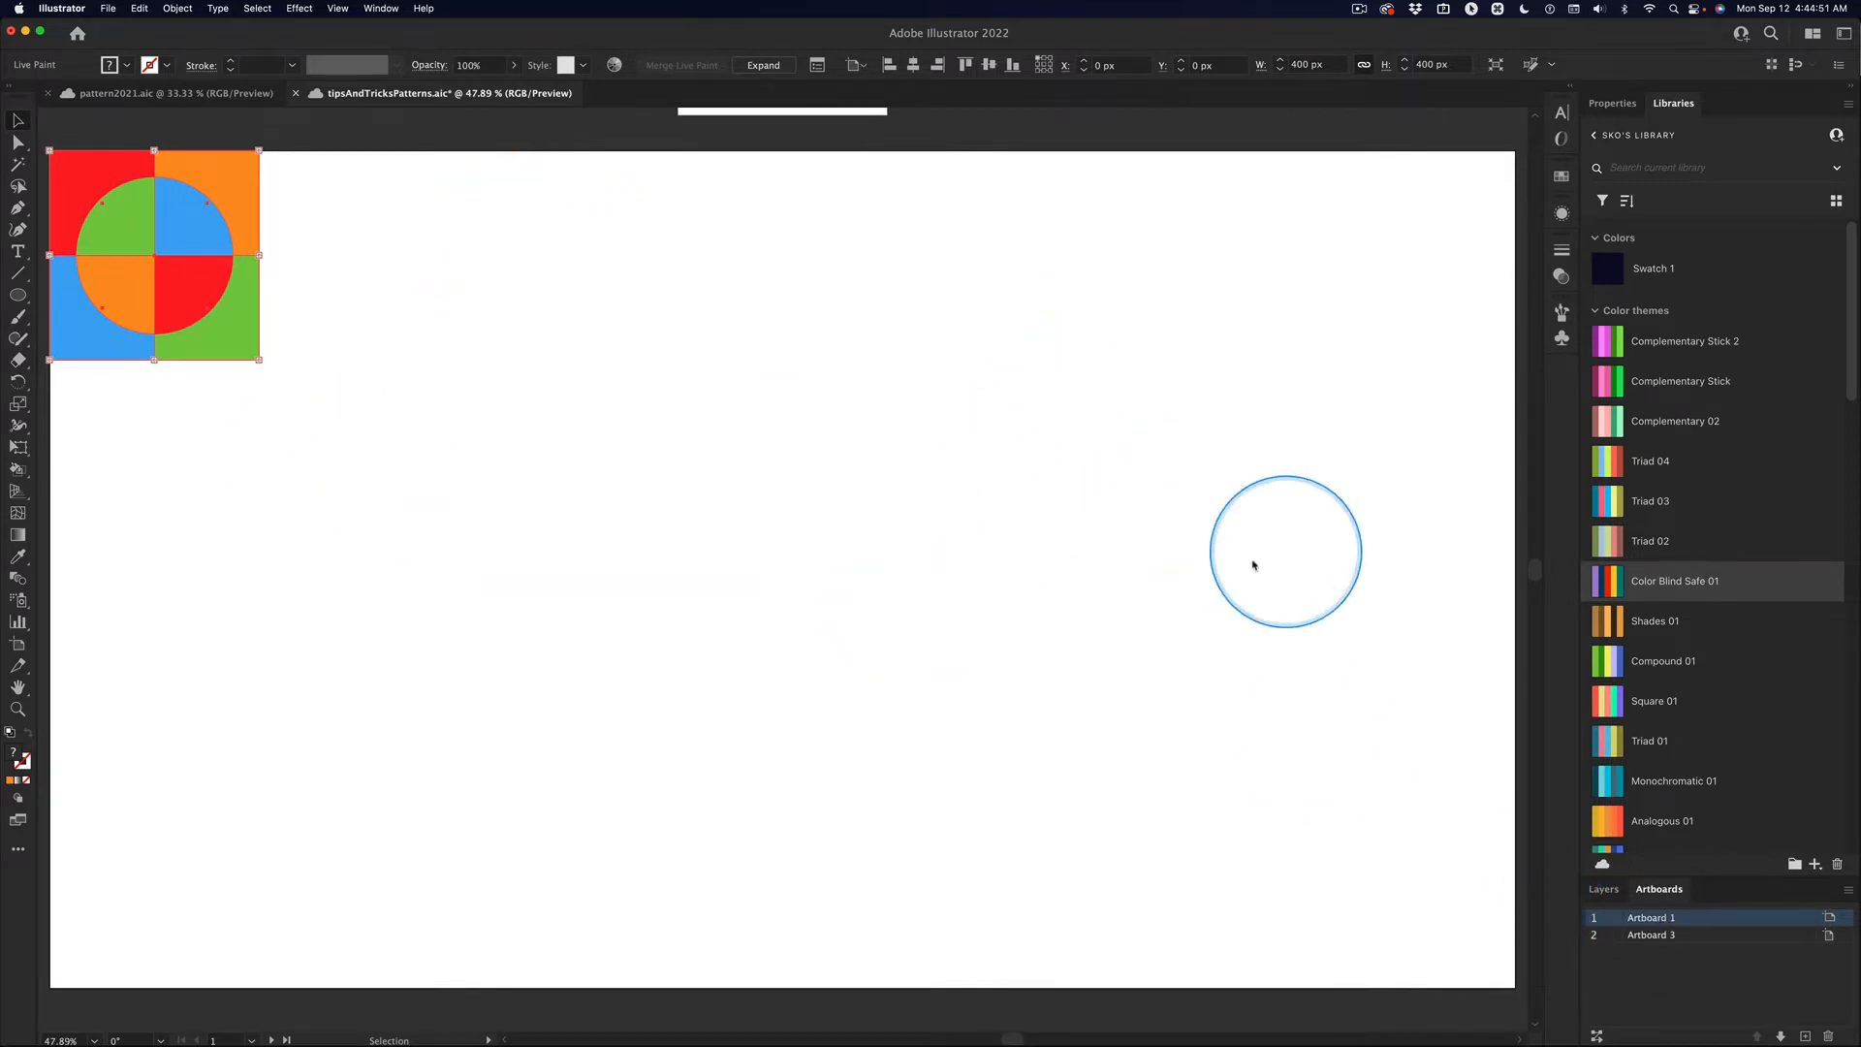
# - Move the four-colour Live Paint tile from the large artboard so it exactly covers the small 400 px artboard
pyautogui.click(1660, 936)
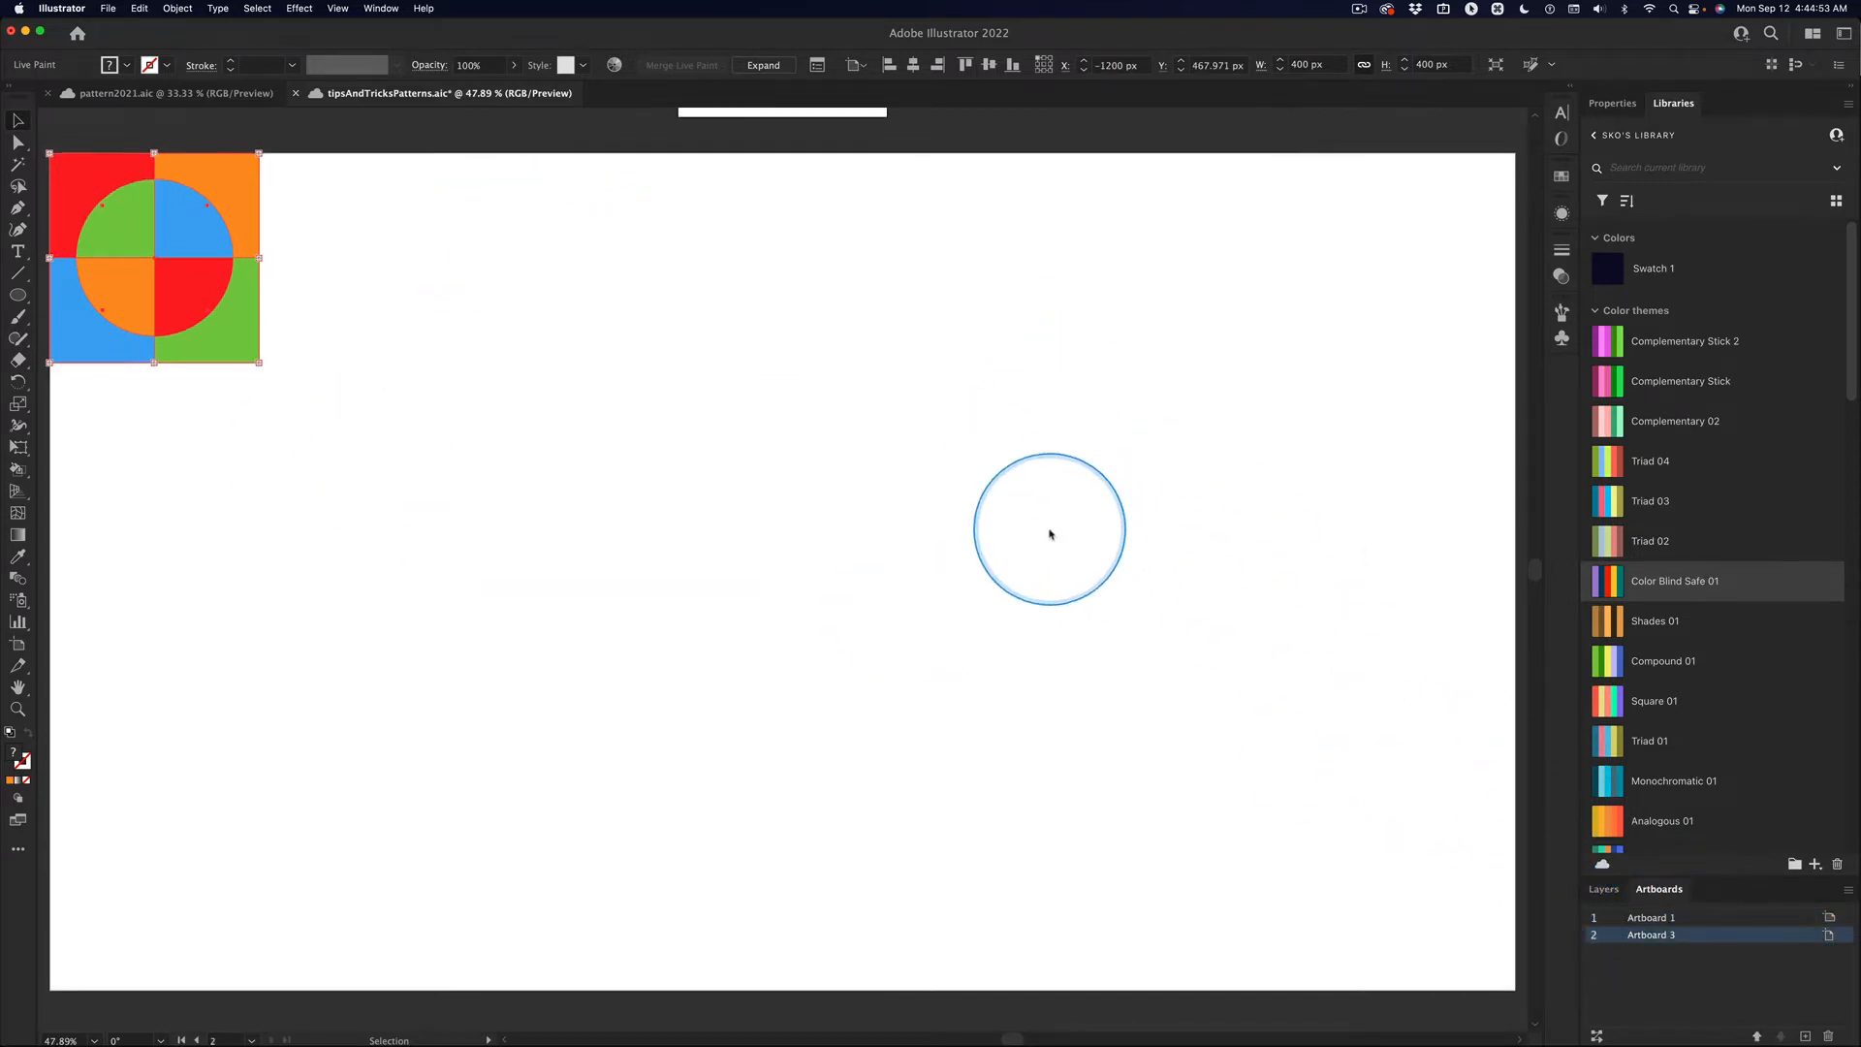
pyautogui.scroll(3, 1052, 534)
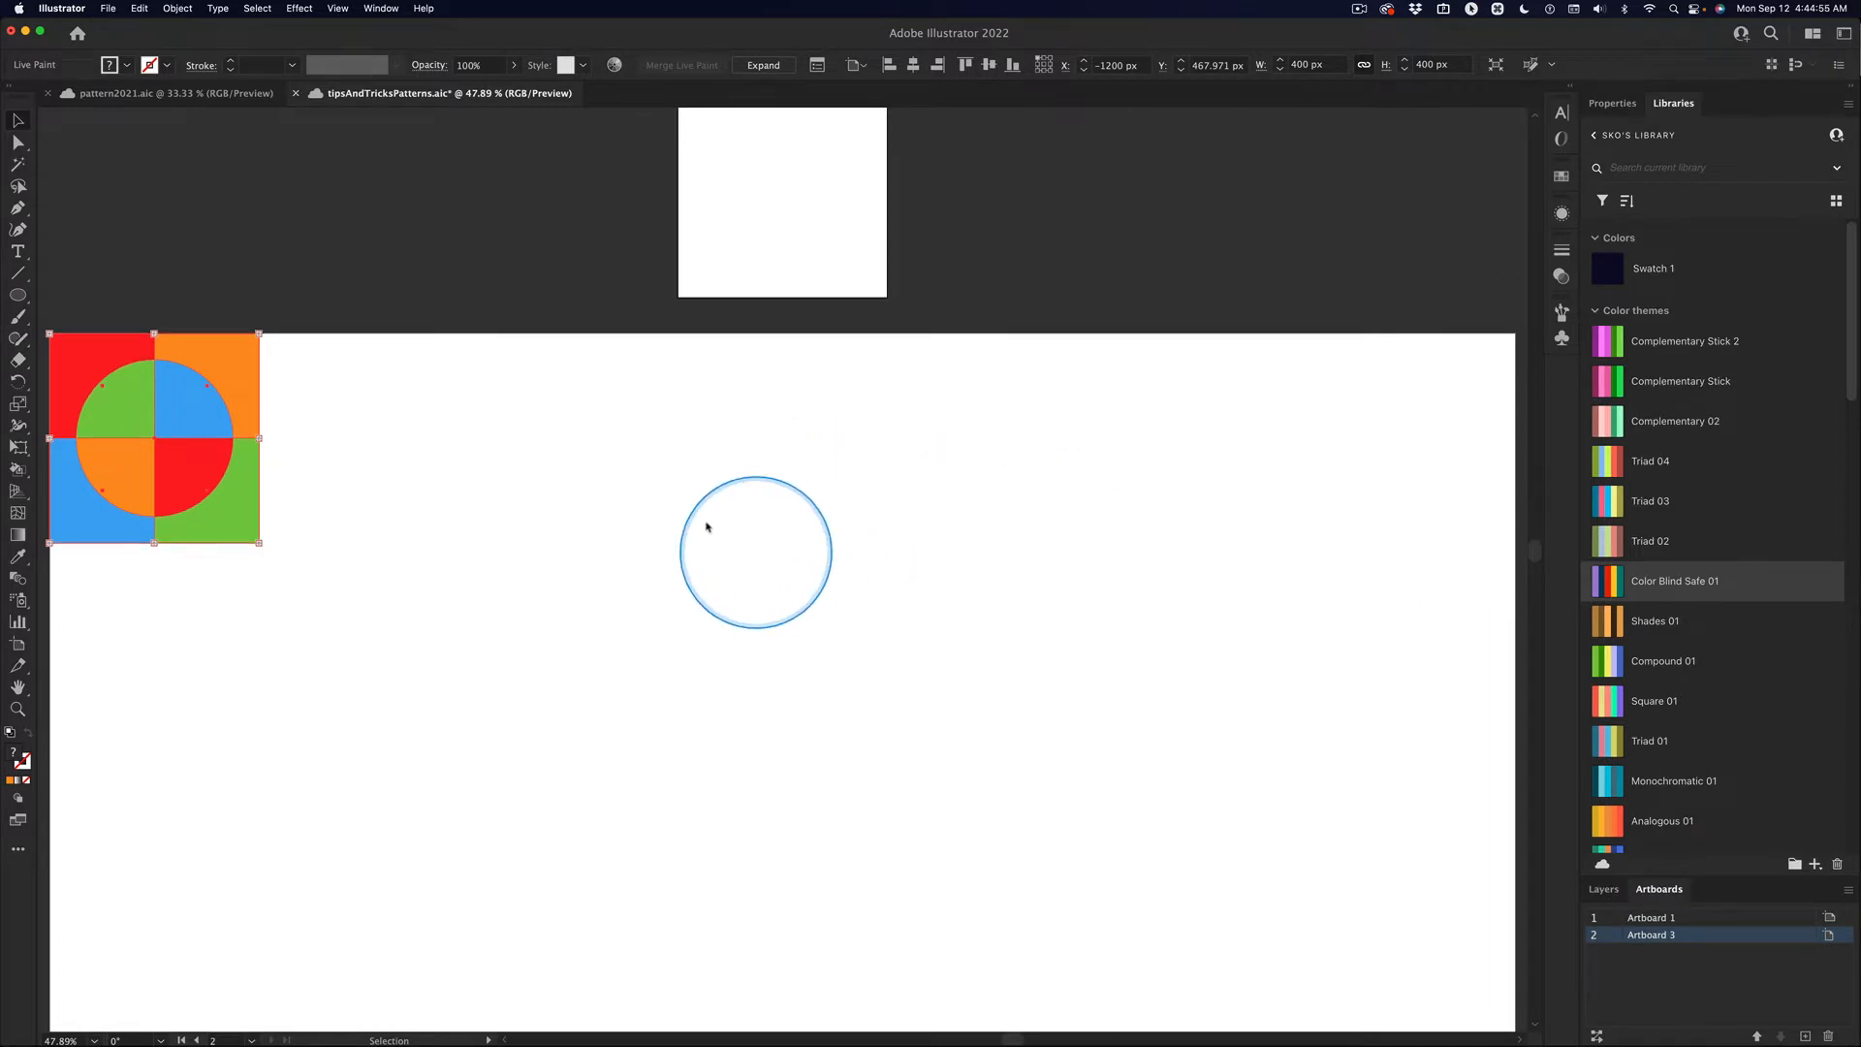
pyautogui.click(214, 372)
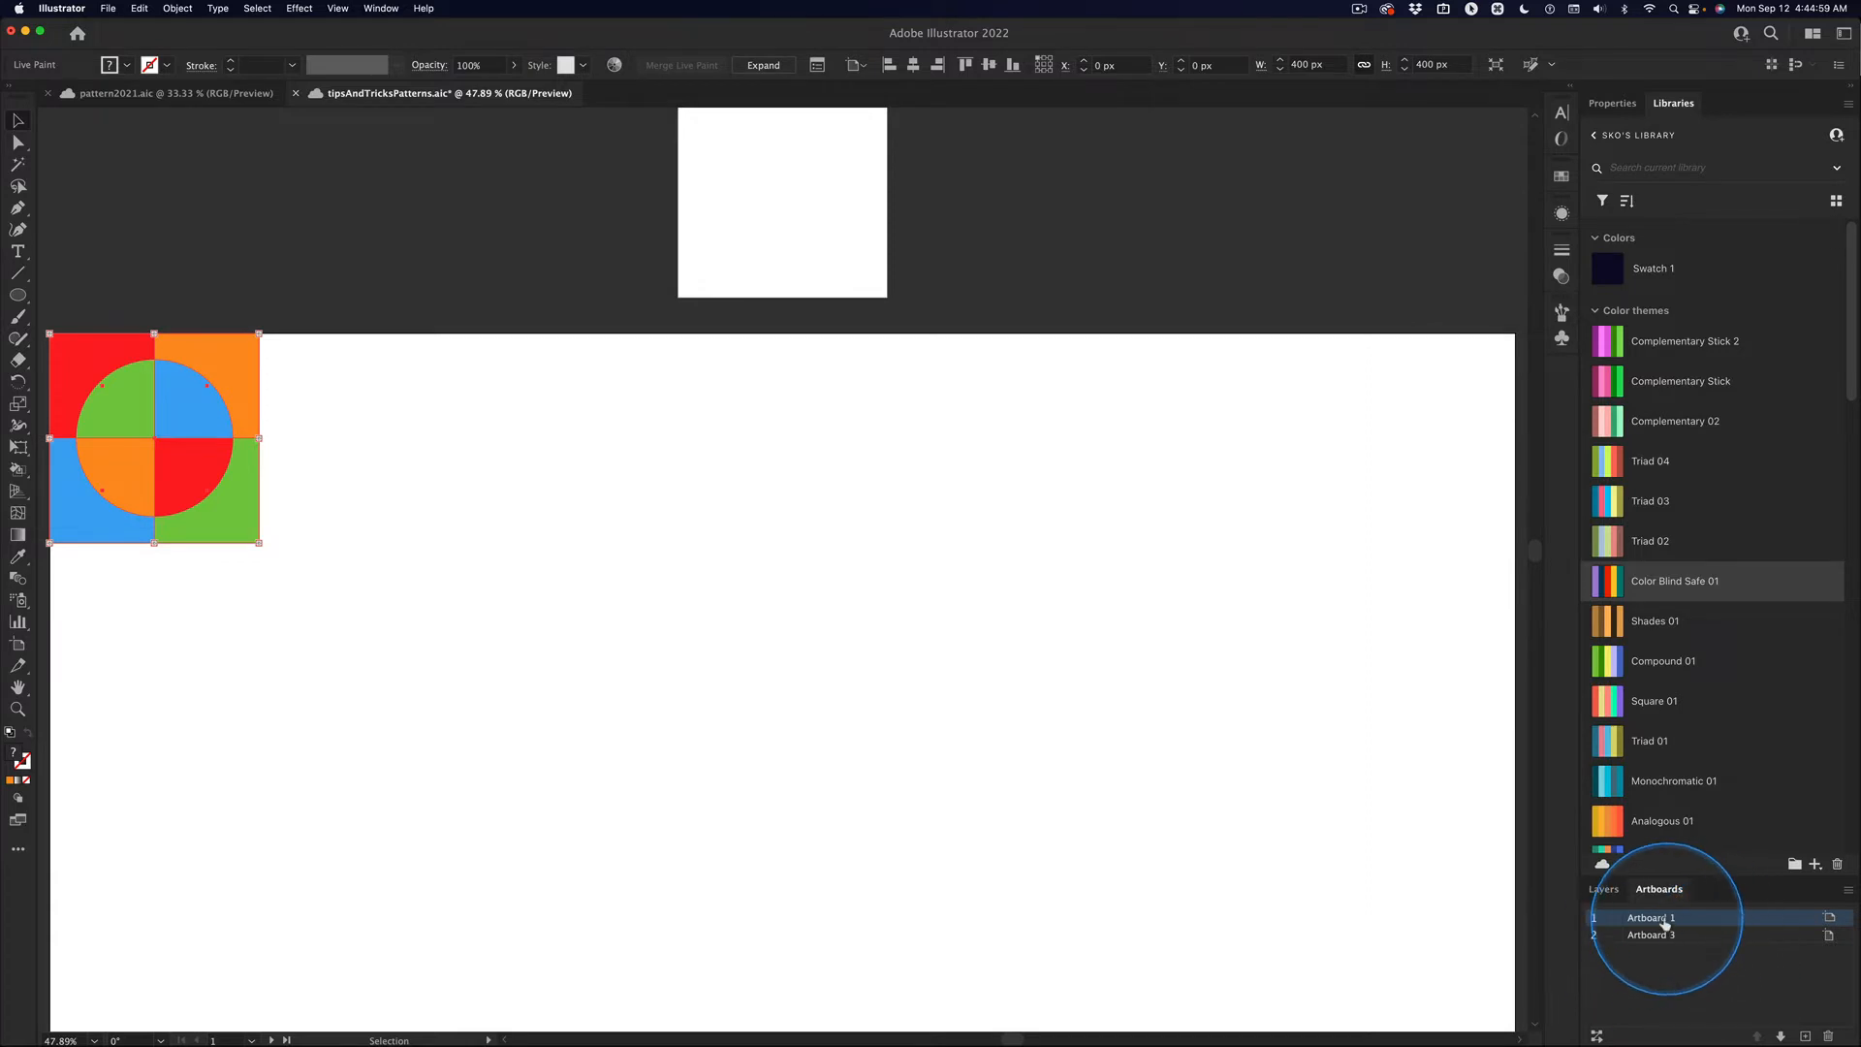
pyautogui.moveTo(217, 360)
pyautogui.mouseDown()
pyautogui.moveTo(447, 287)
pyautogui.moveTo(746, 143)
pyautogui.moveTo(843, 125)
pyautogui.moveTo(848, 307)
pyautogui.mouseUp()
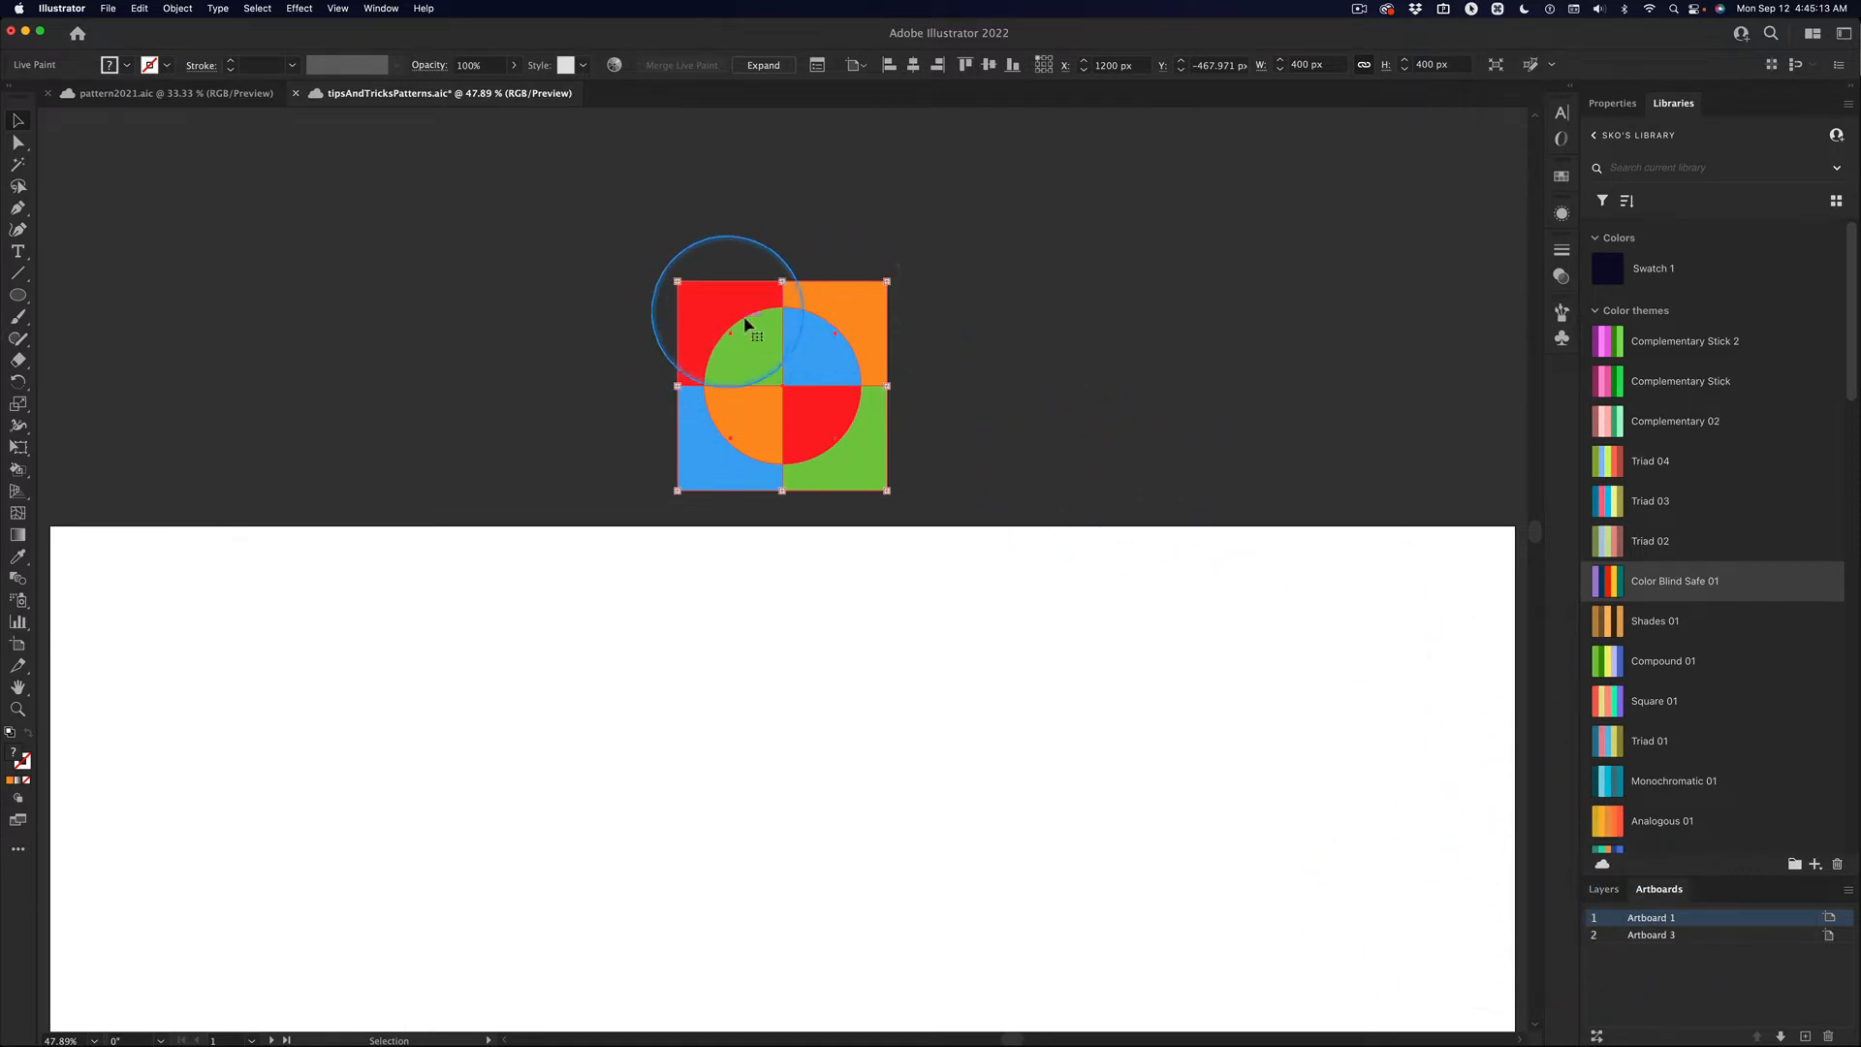
# - Cut the tile, paste it in front with Artboard 3 active, and position it on that artboard at X 0, Y 0 px
pyautogui.press('super+x')
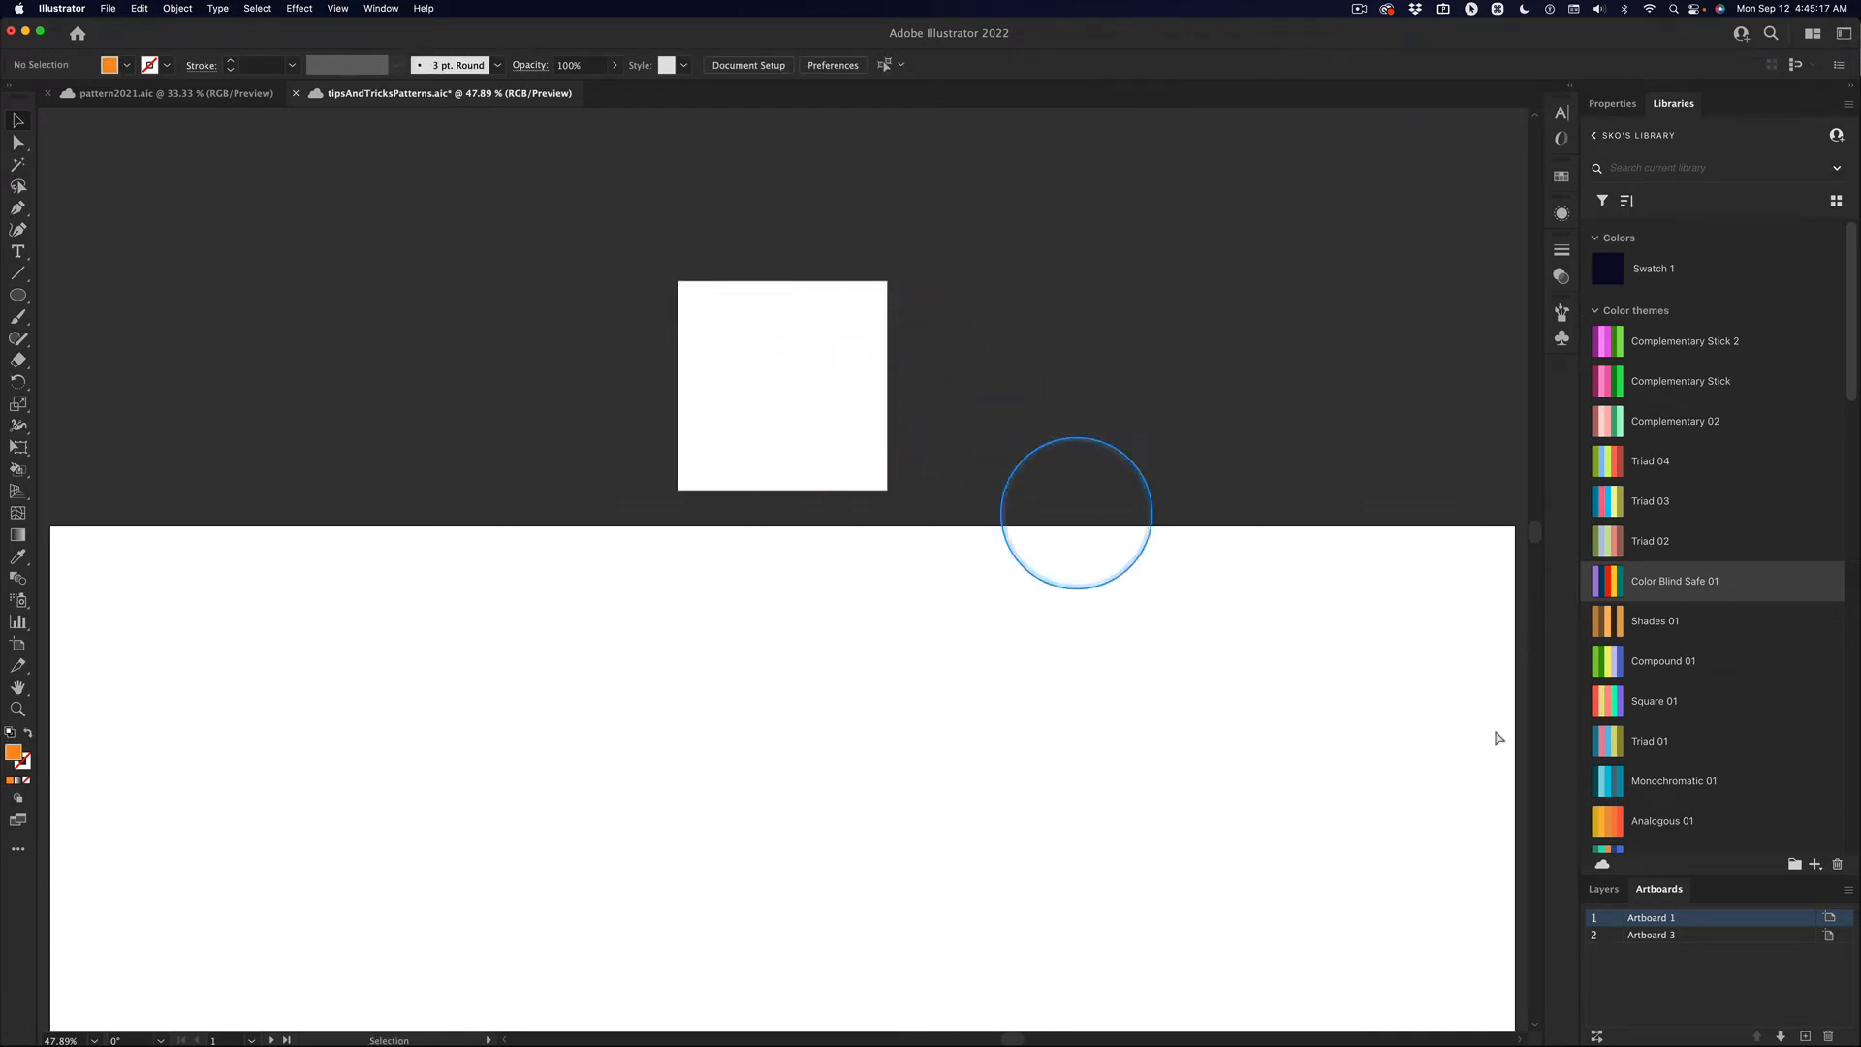
pyautogui.click(1692, 936)
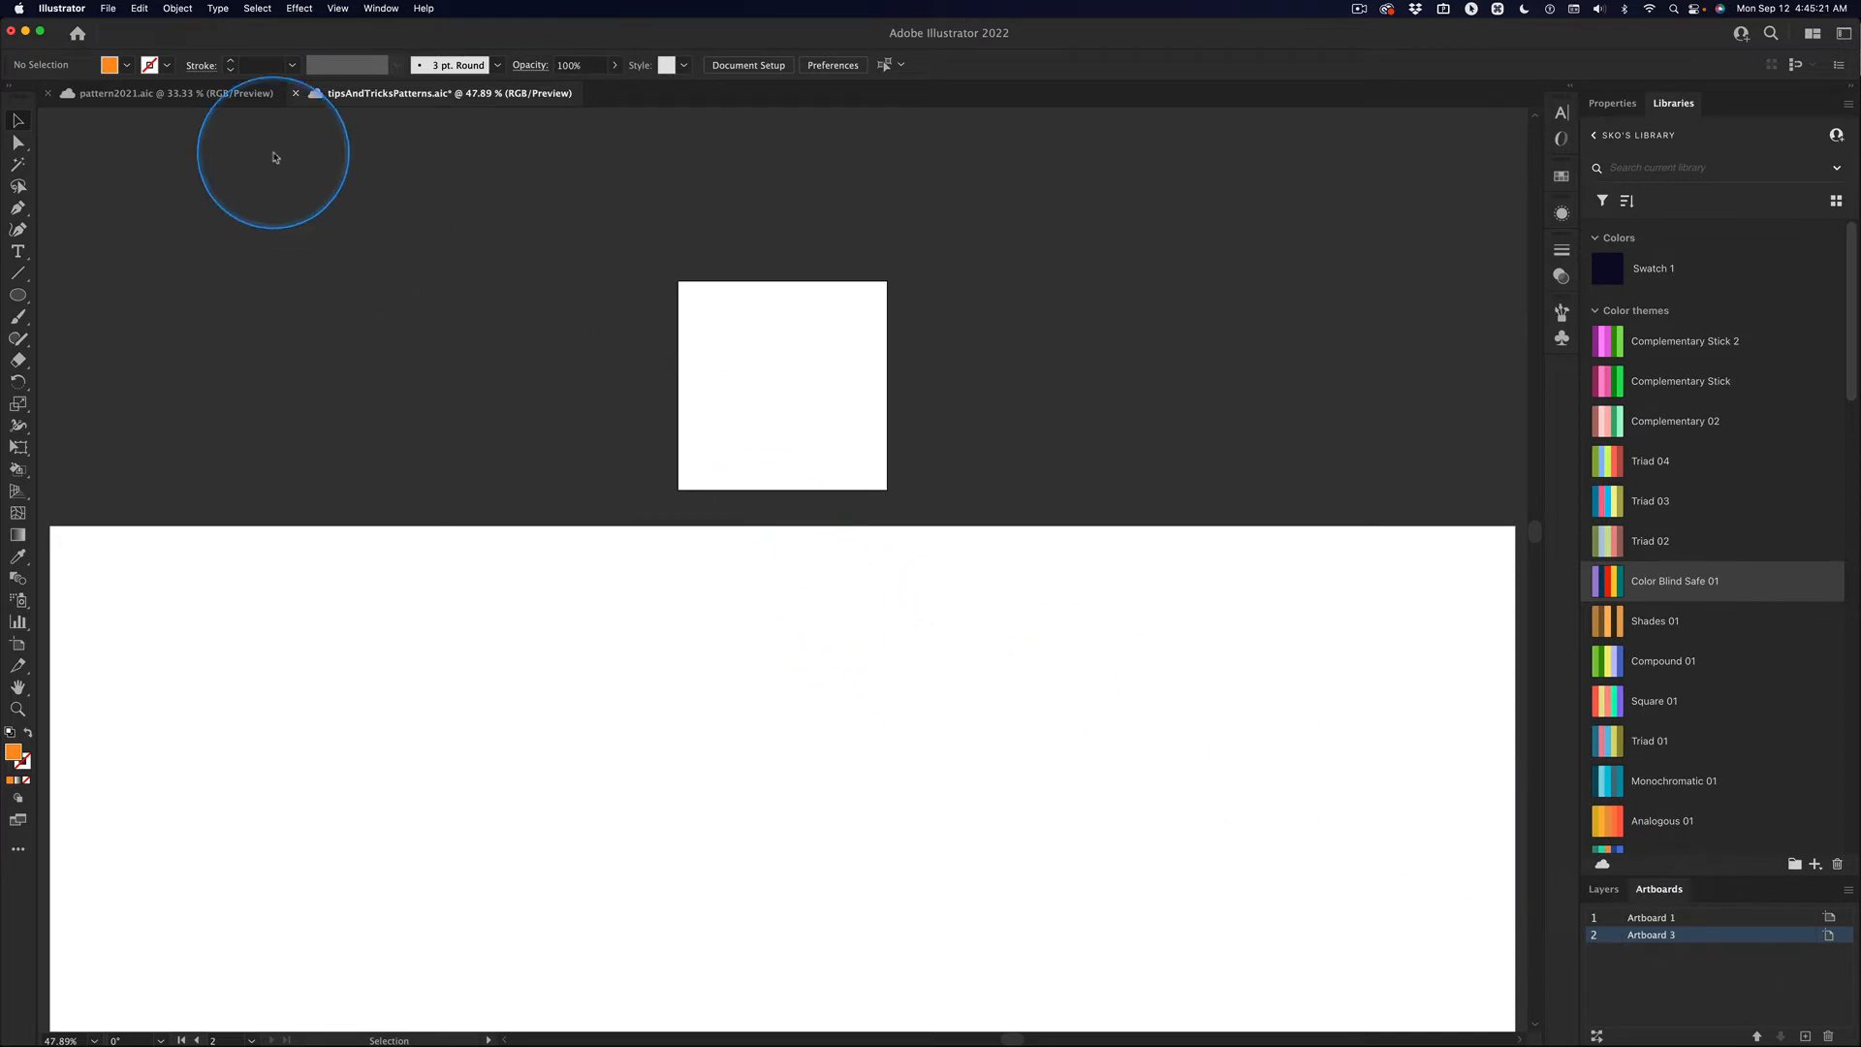
pyautogui.click(141, 8)
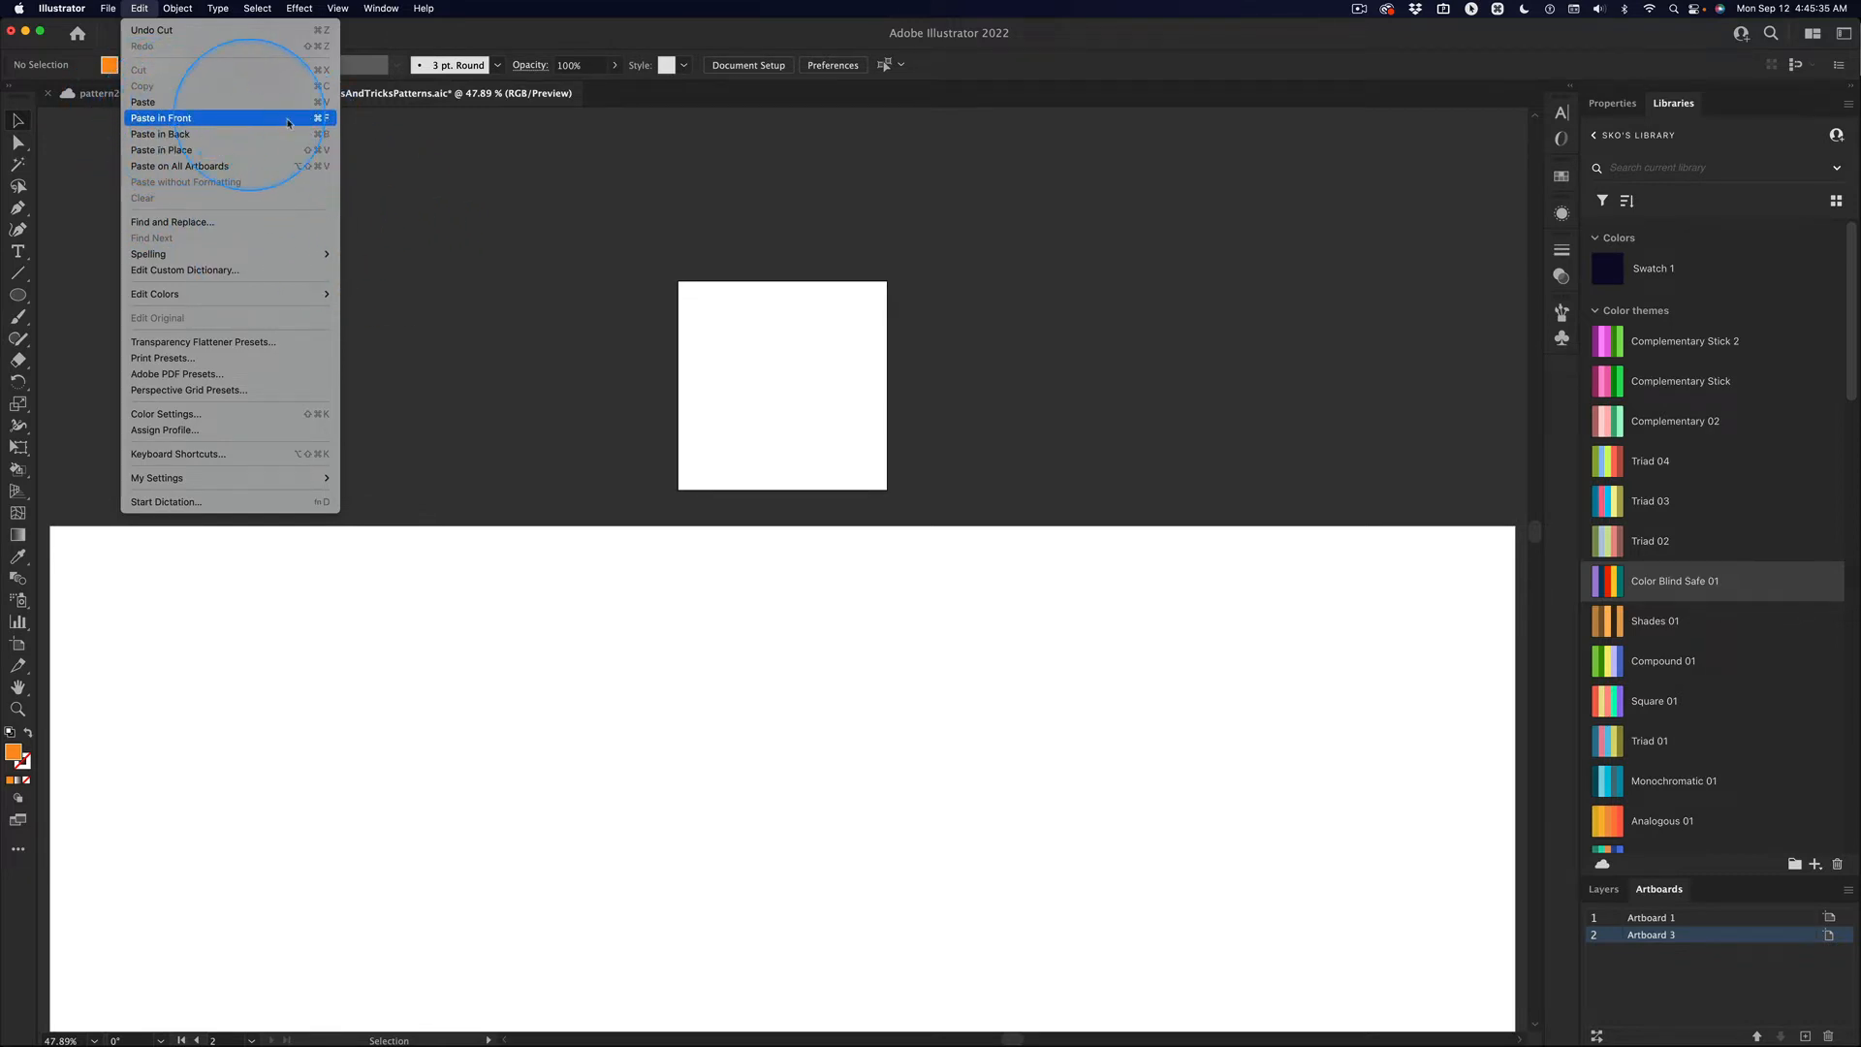
pyautogui.click(198, 118)
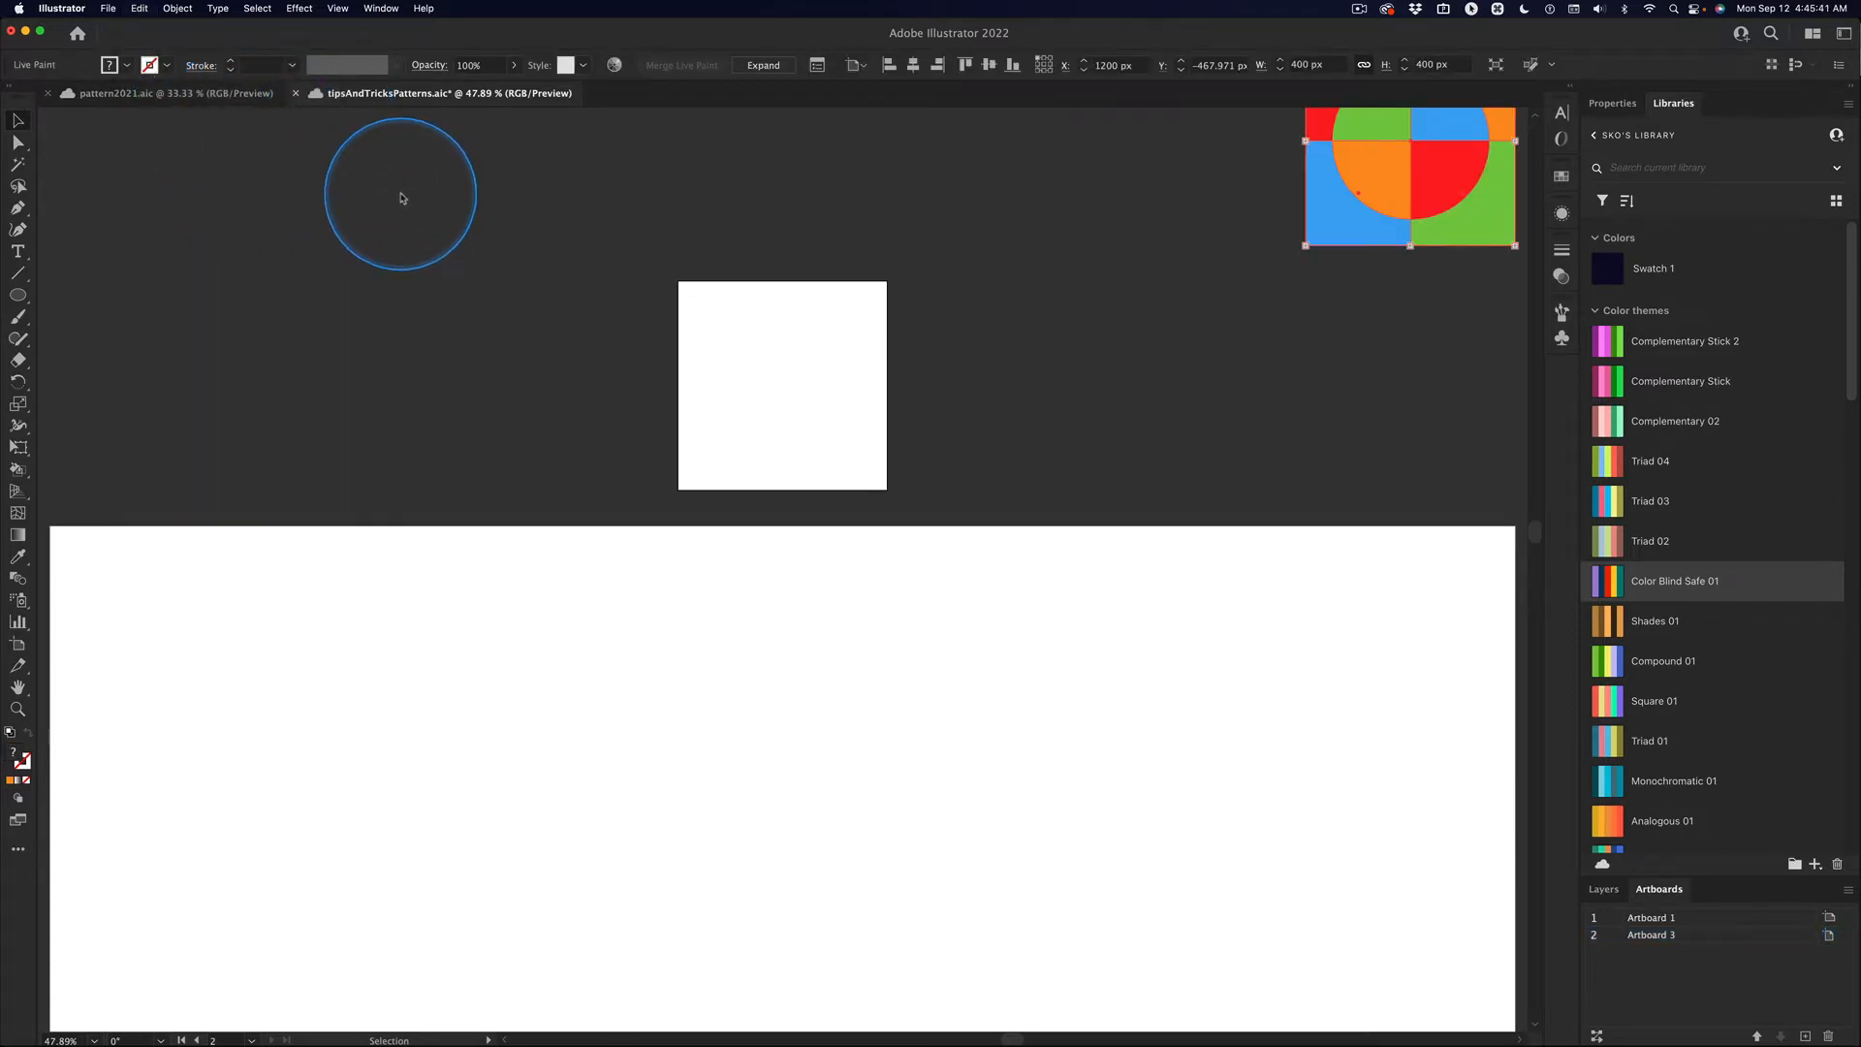
pyautogui.press('super+z')
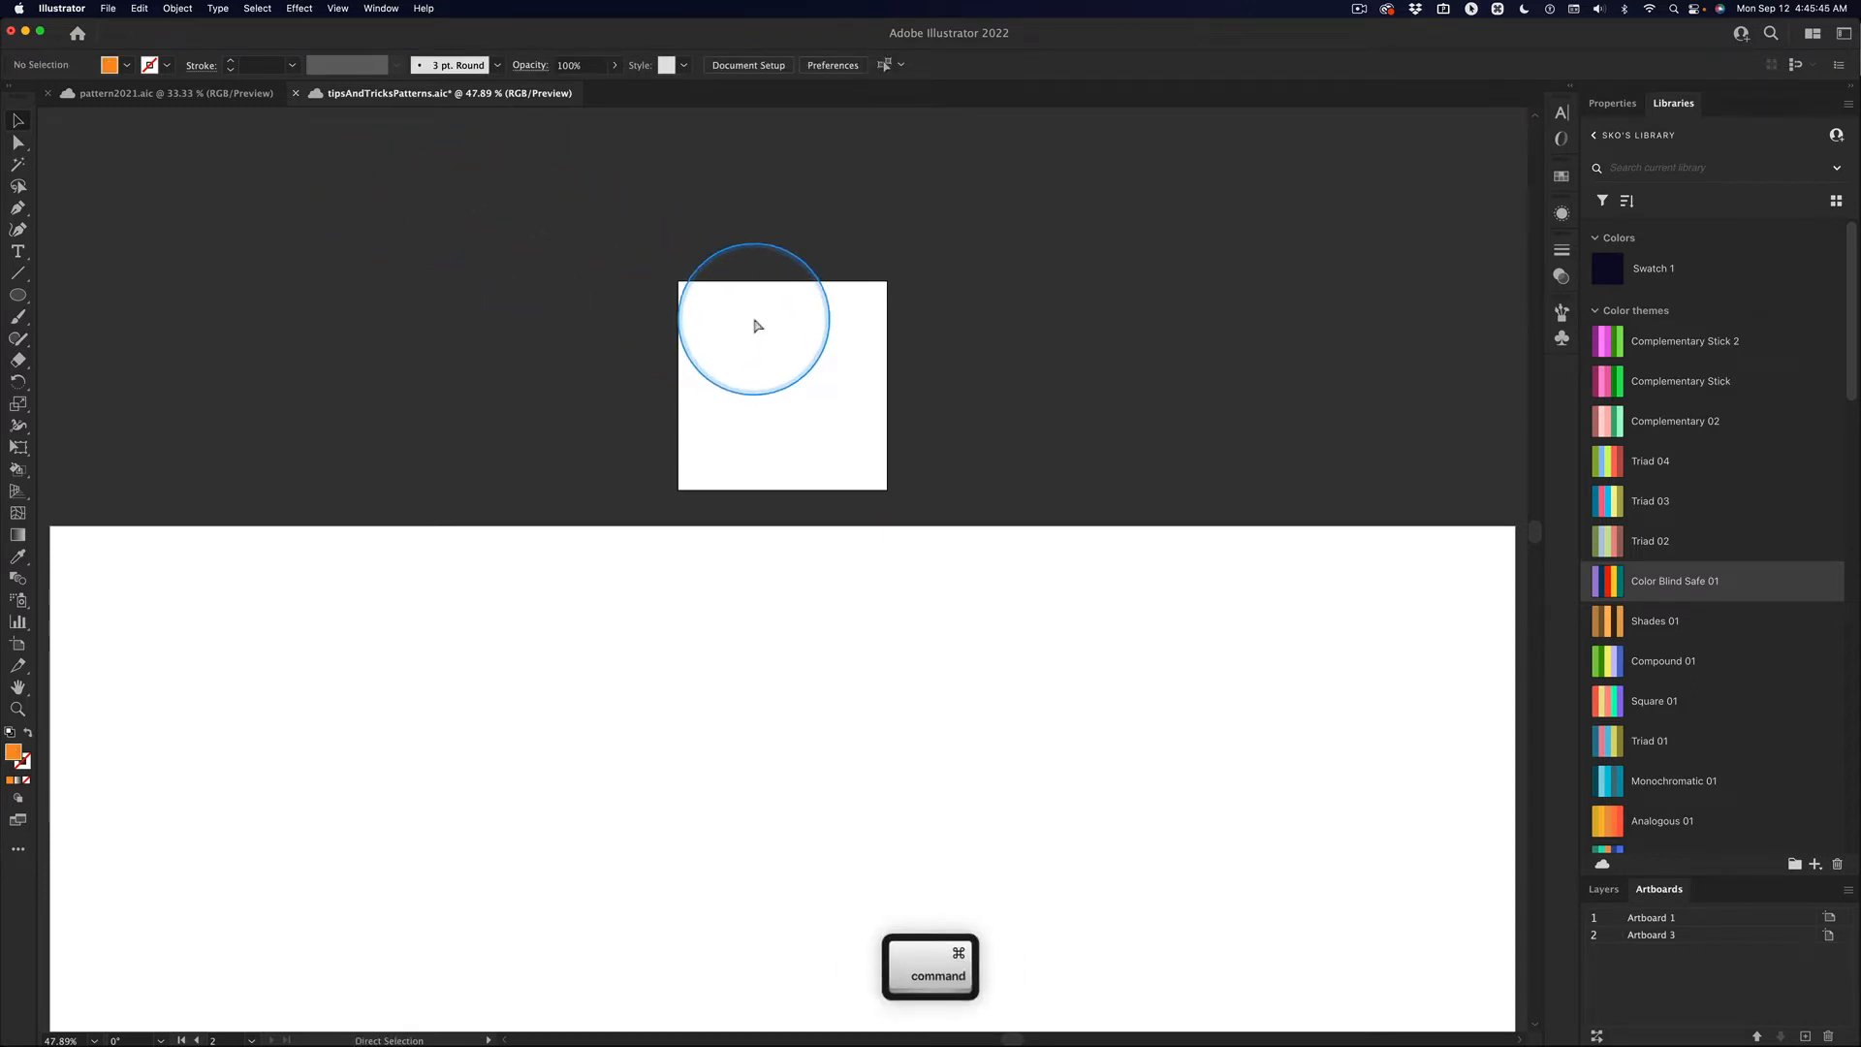
pyautogui.press('super+f')
pyautogui.moveTo(1320, 204)
pyautogui.mouseDown()
pyautogui.moveTo(1185, 274)
pyautogui.moveTo(765, 398)
pyautogui.moveTo(760, 425)
pyautogui.mouseUp()
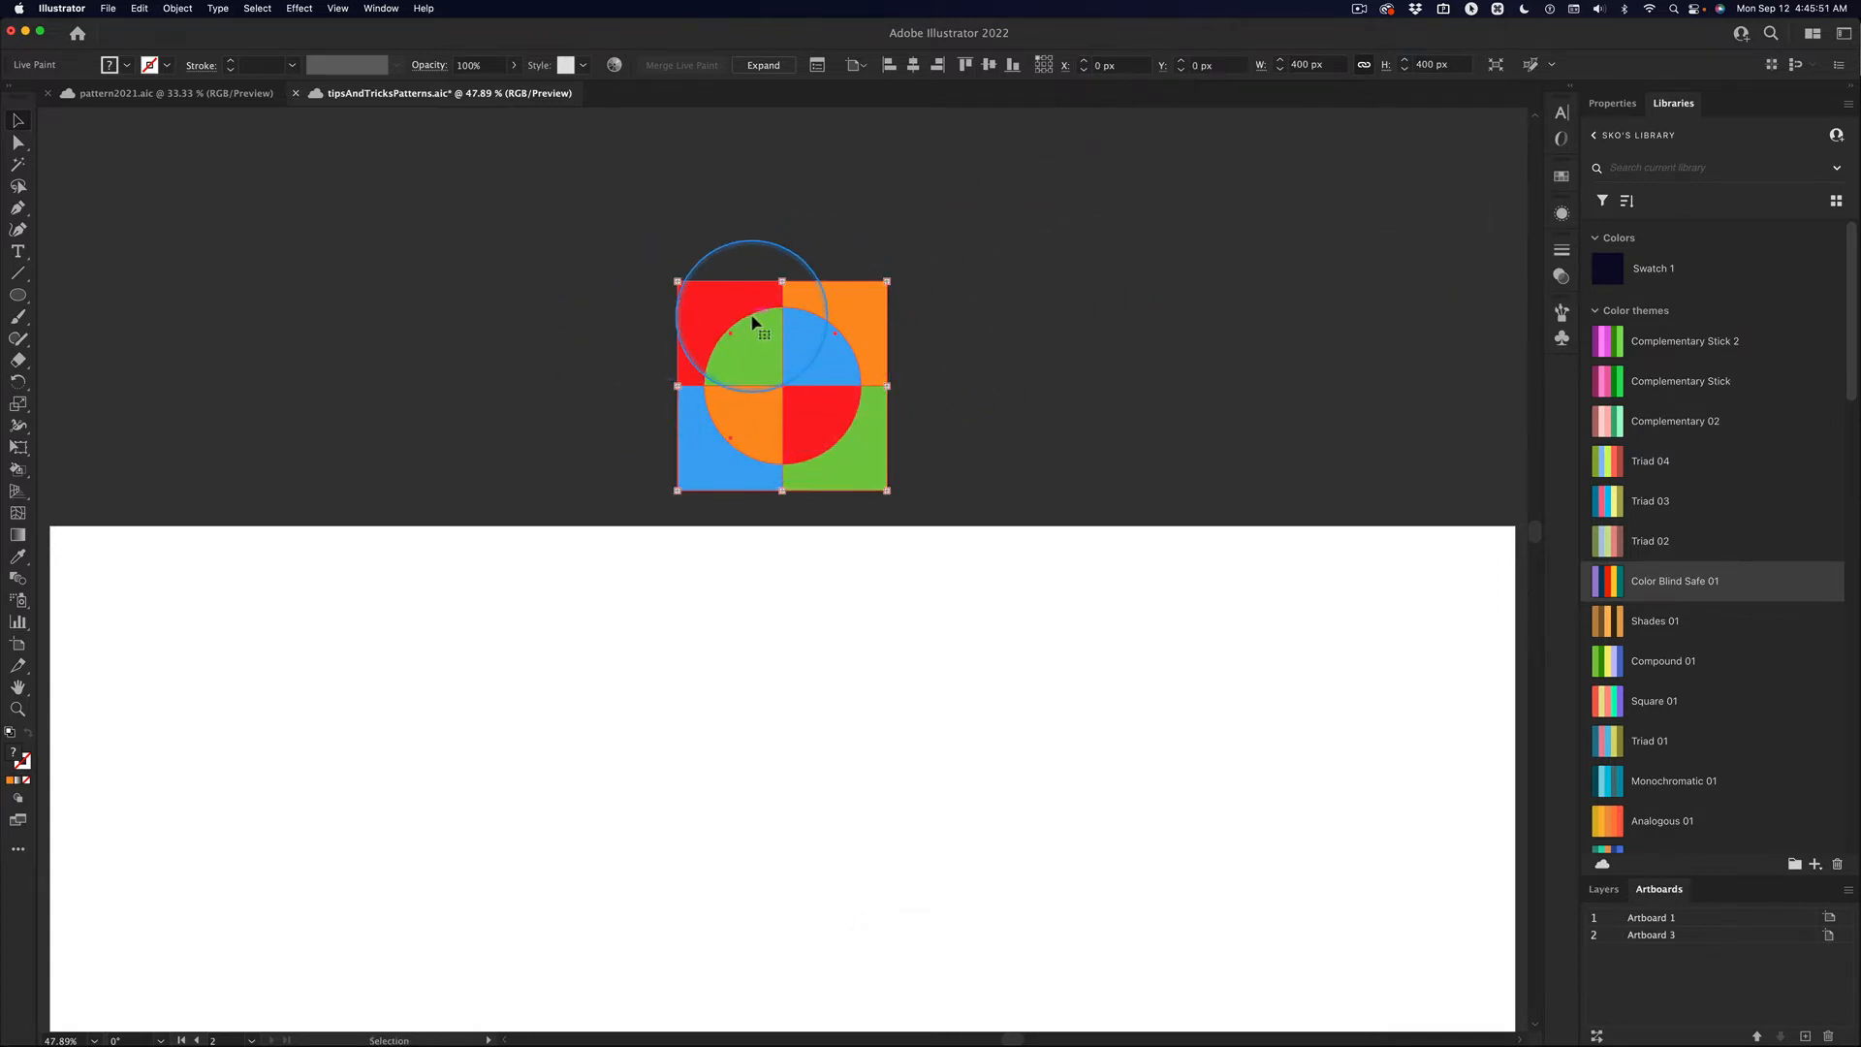
# - Fit Artboard 3 in the window, then cut the tile and paste it back centred on that artboard
pyautogui.press('super')
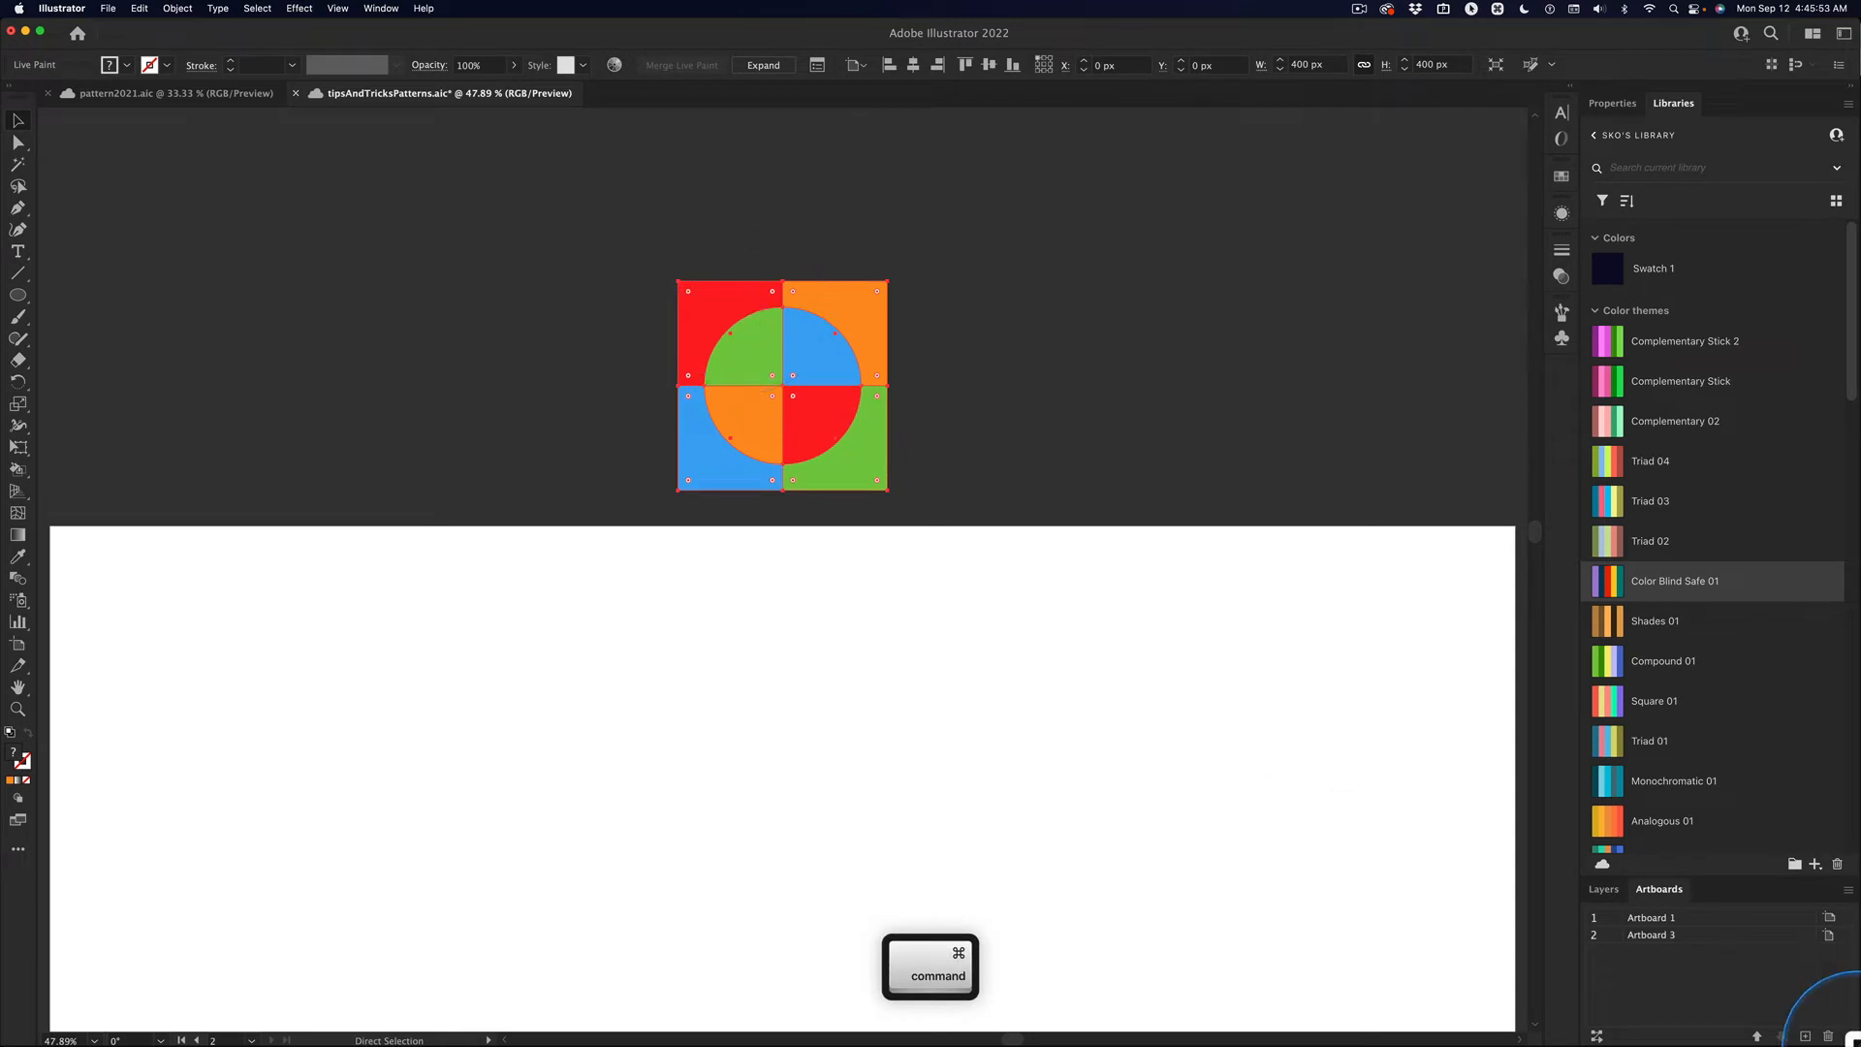
pyautogui.doubleClick(1651, 935)
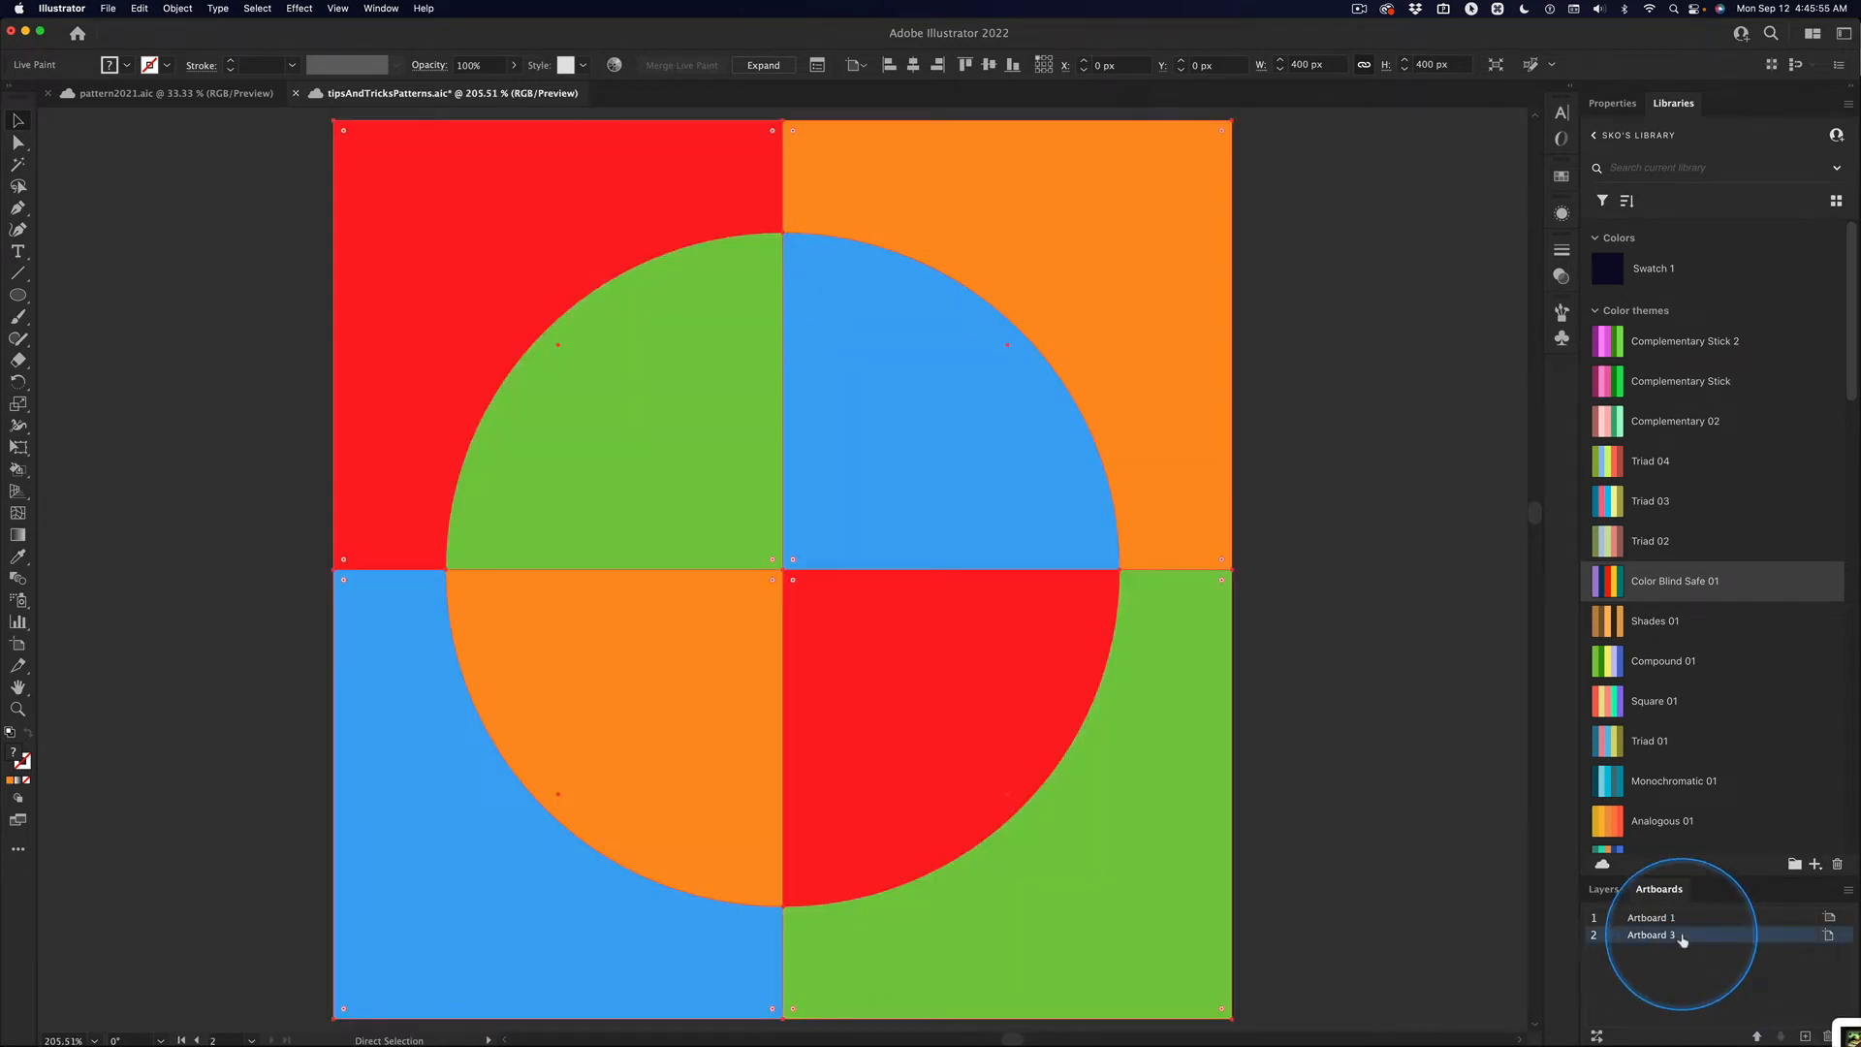
pyautogui.press('super+x')
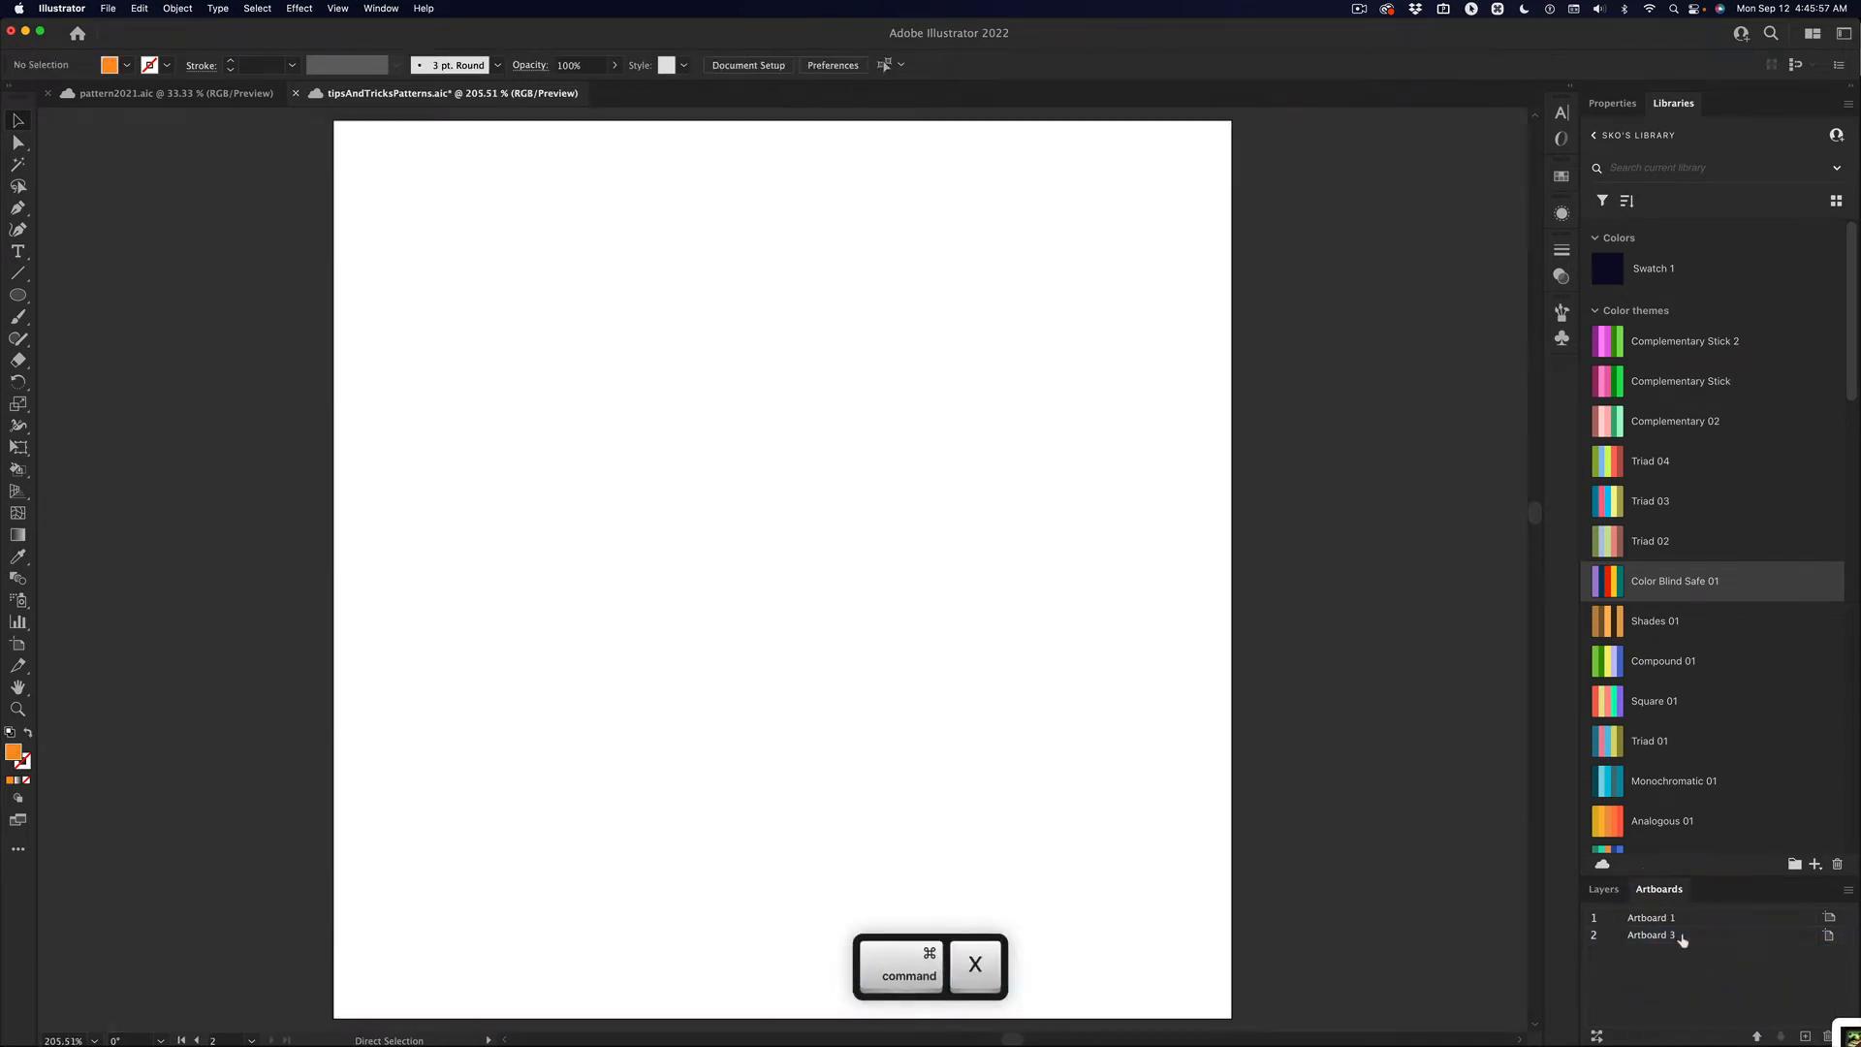
pyautogui.press('super+v')
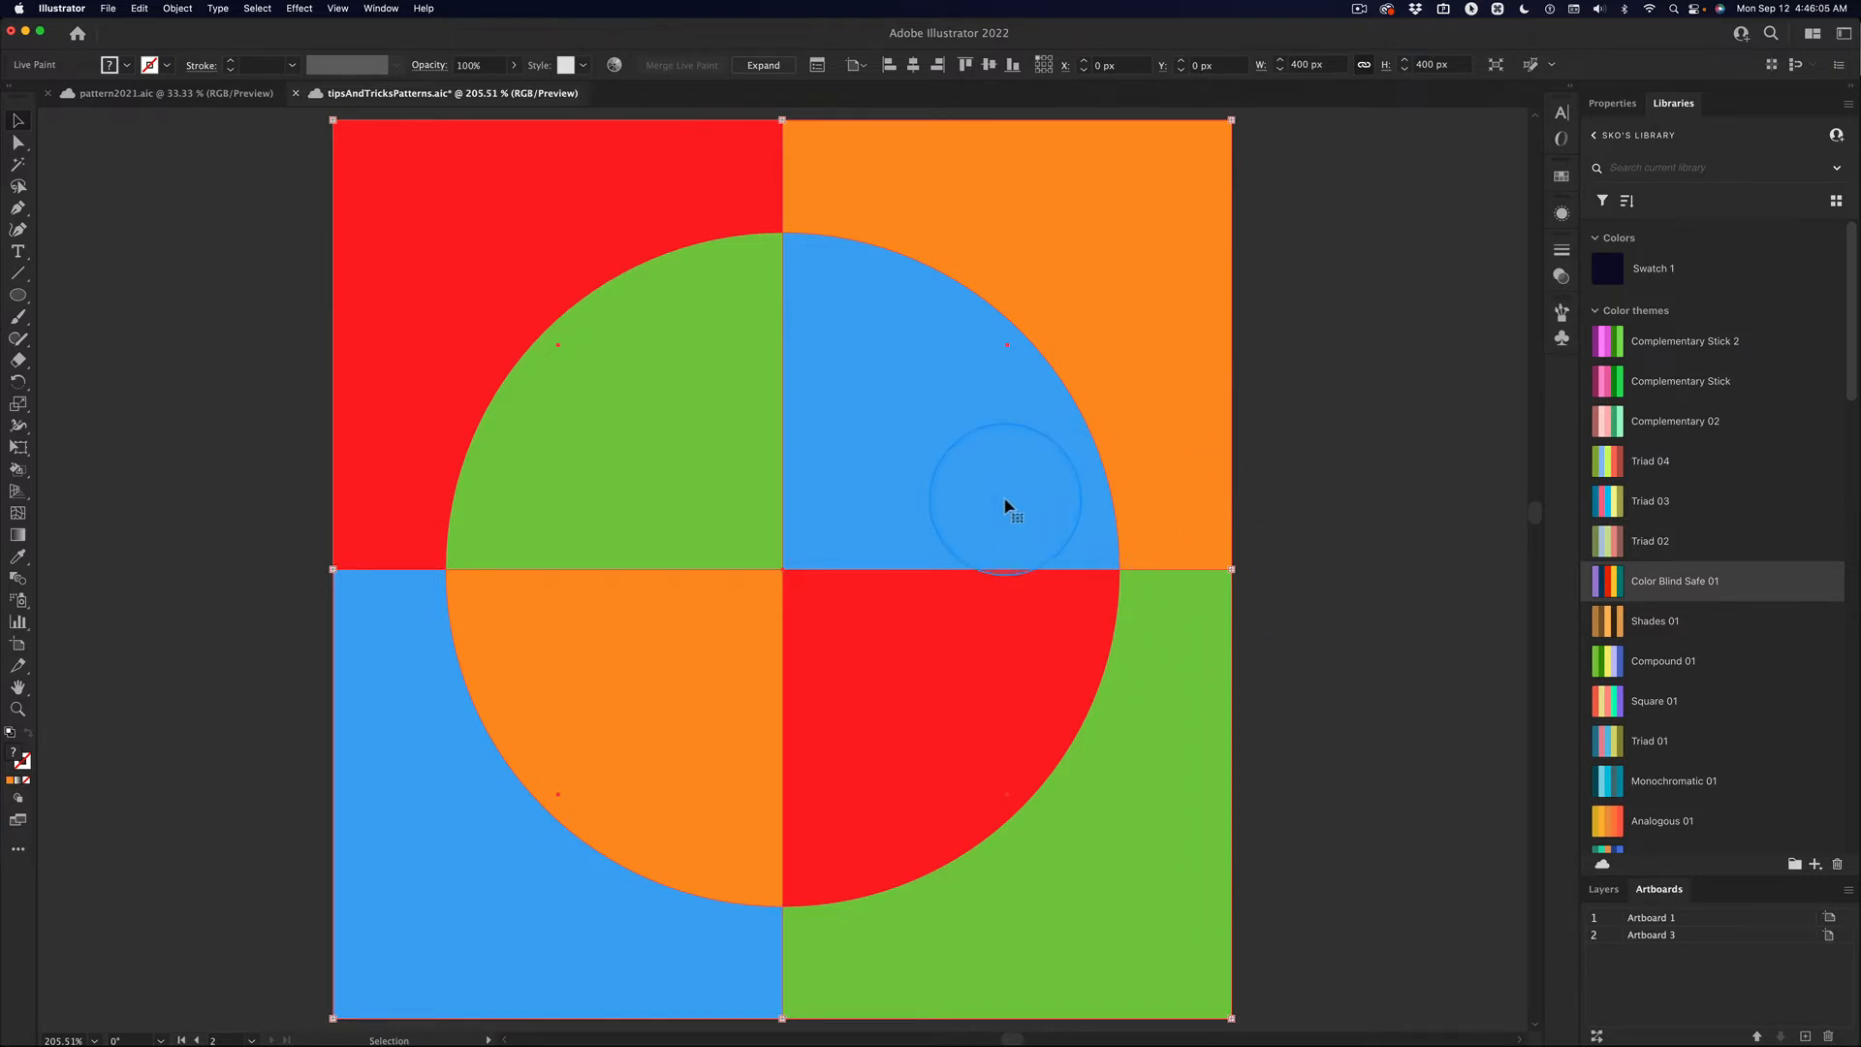
pyautogui.press('super+minus')
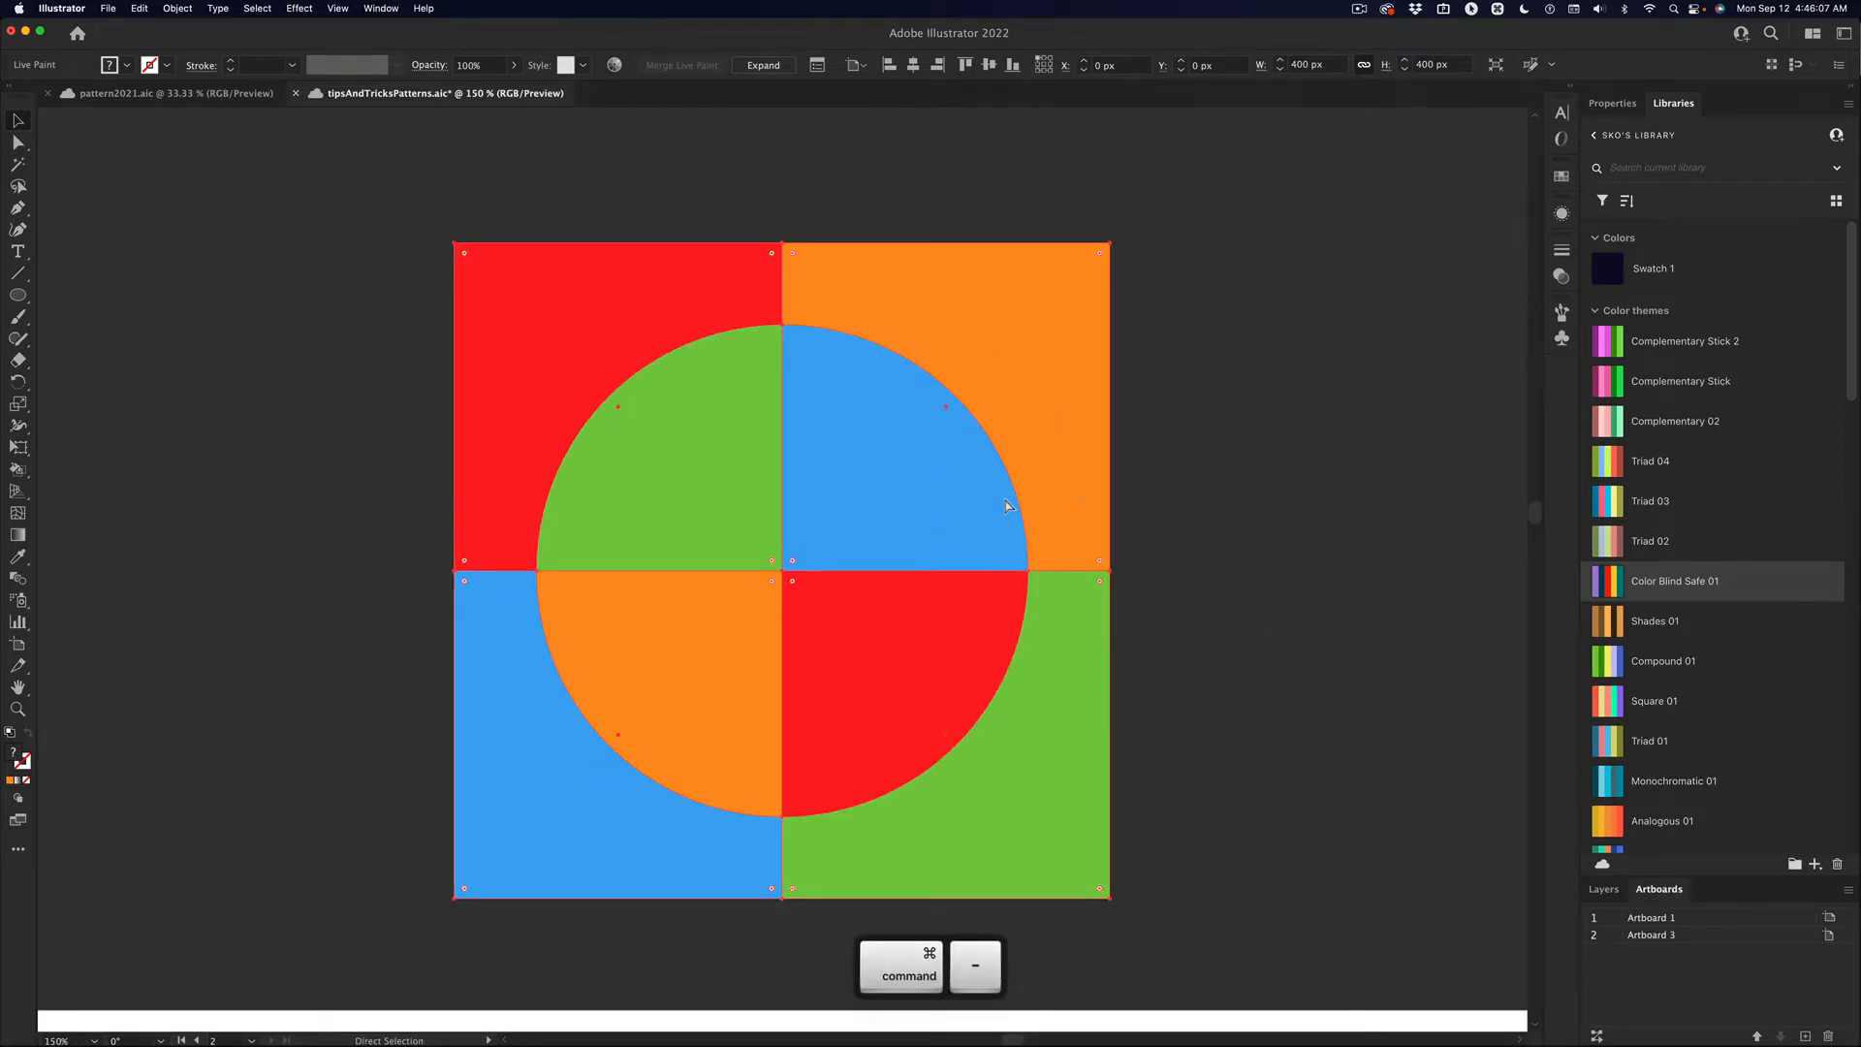
pyautogui.press('super+minus')
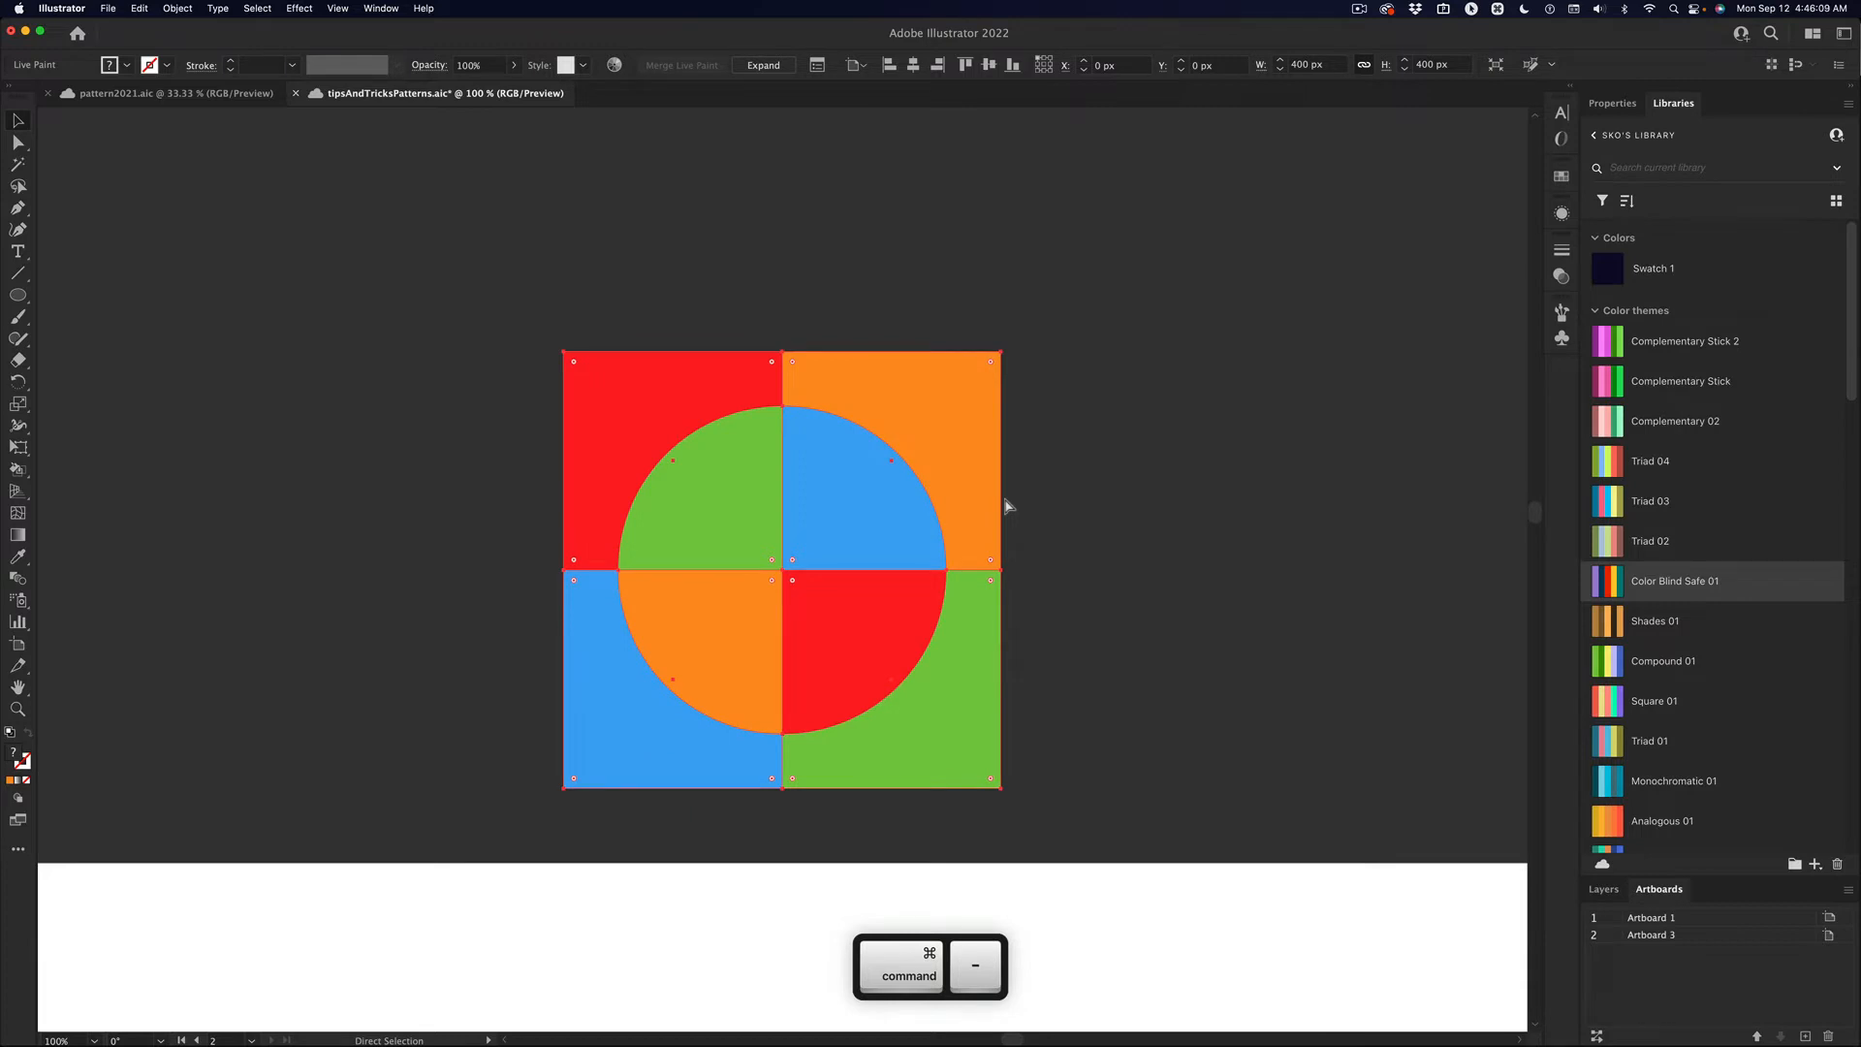
# - Fit all artboards in the window and examine which artboard becomes active for the tile and the large artboard
pyautogui.press('super+0')
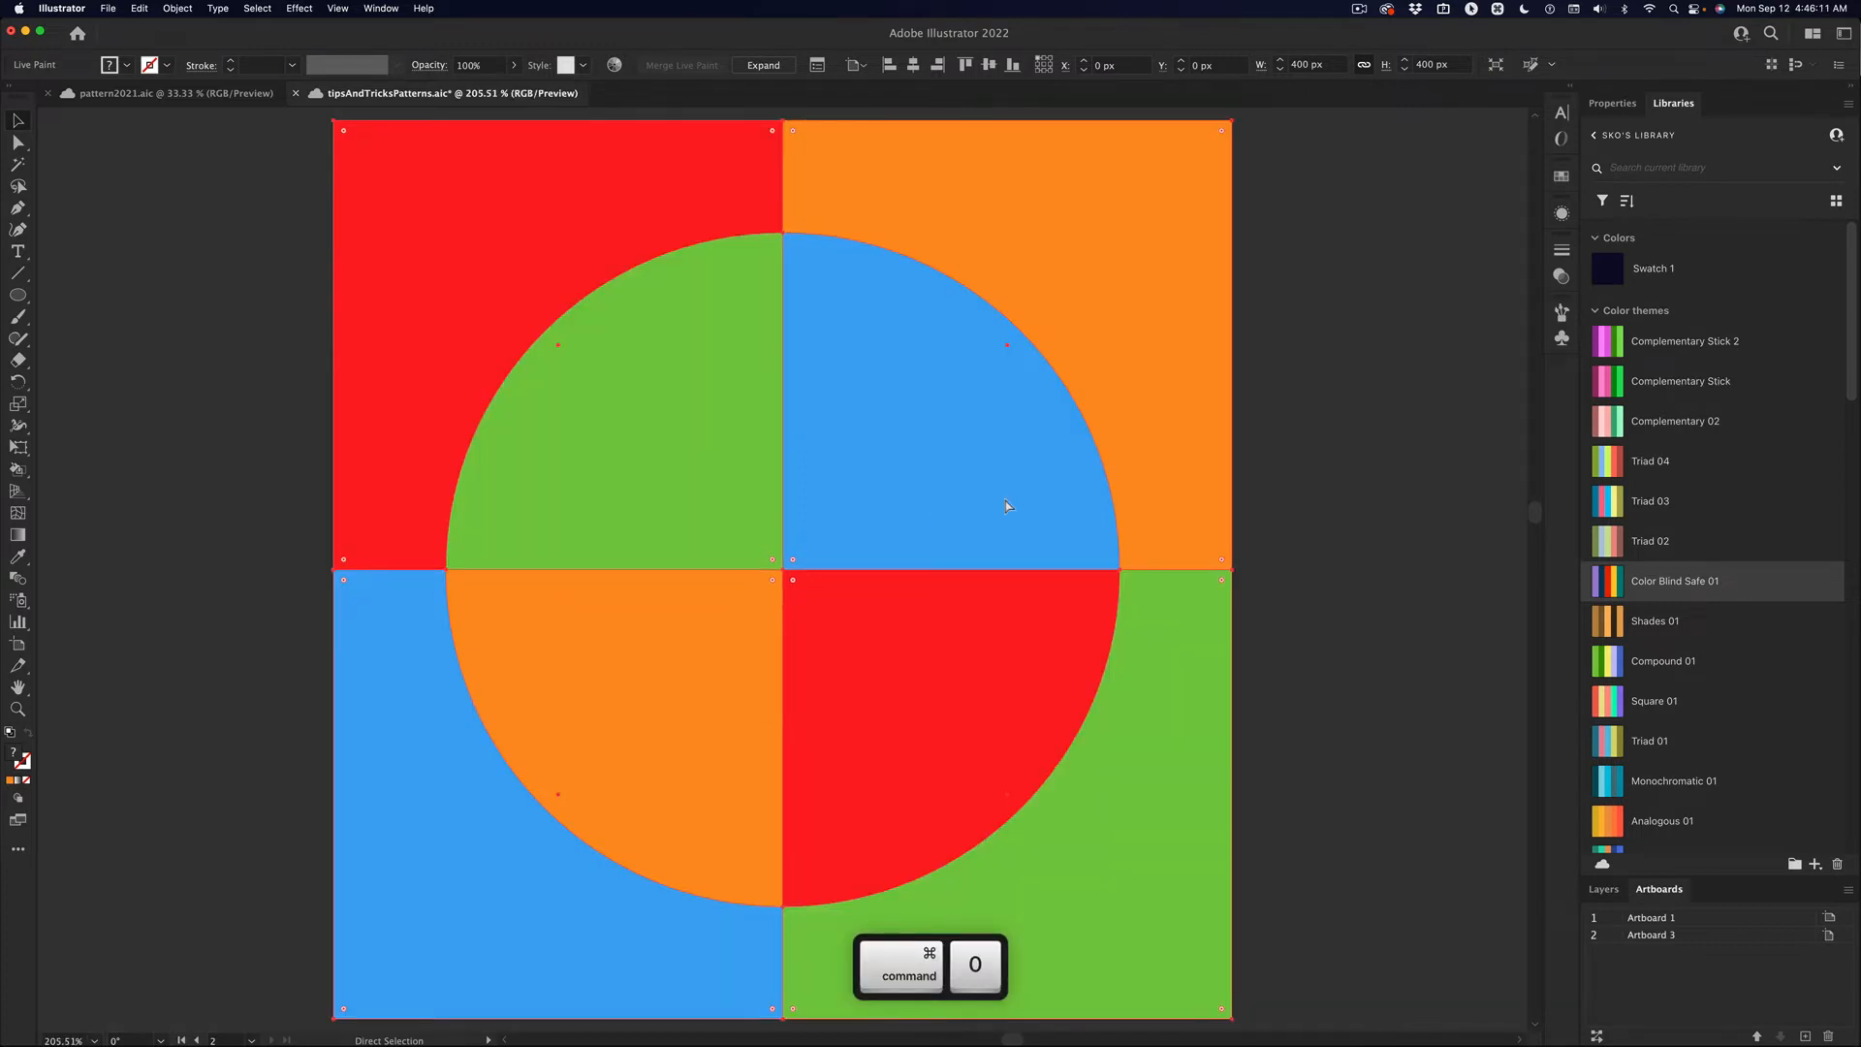
pyautogui.press('v')
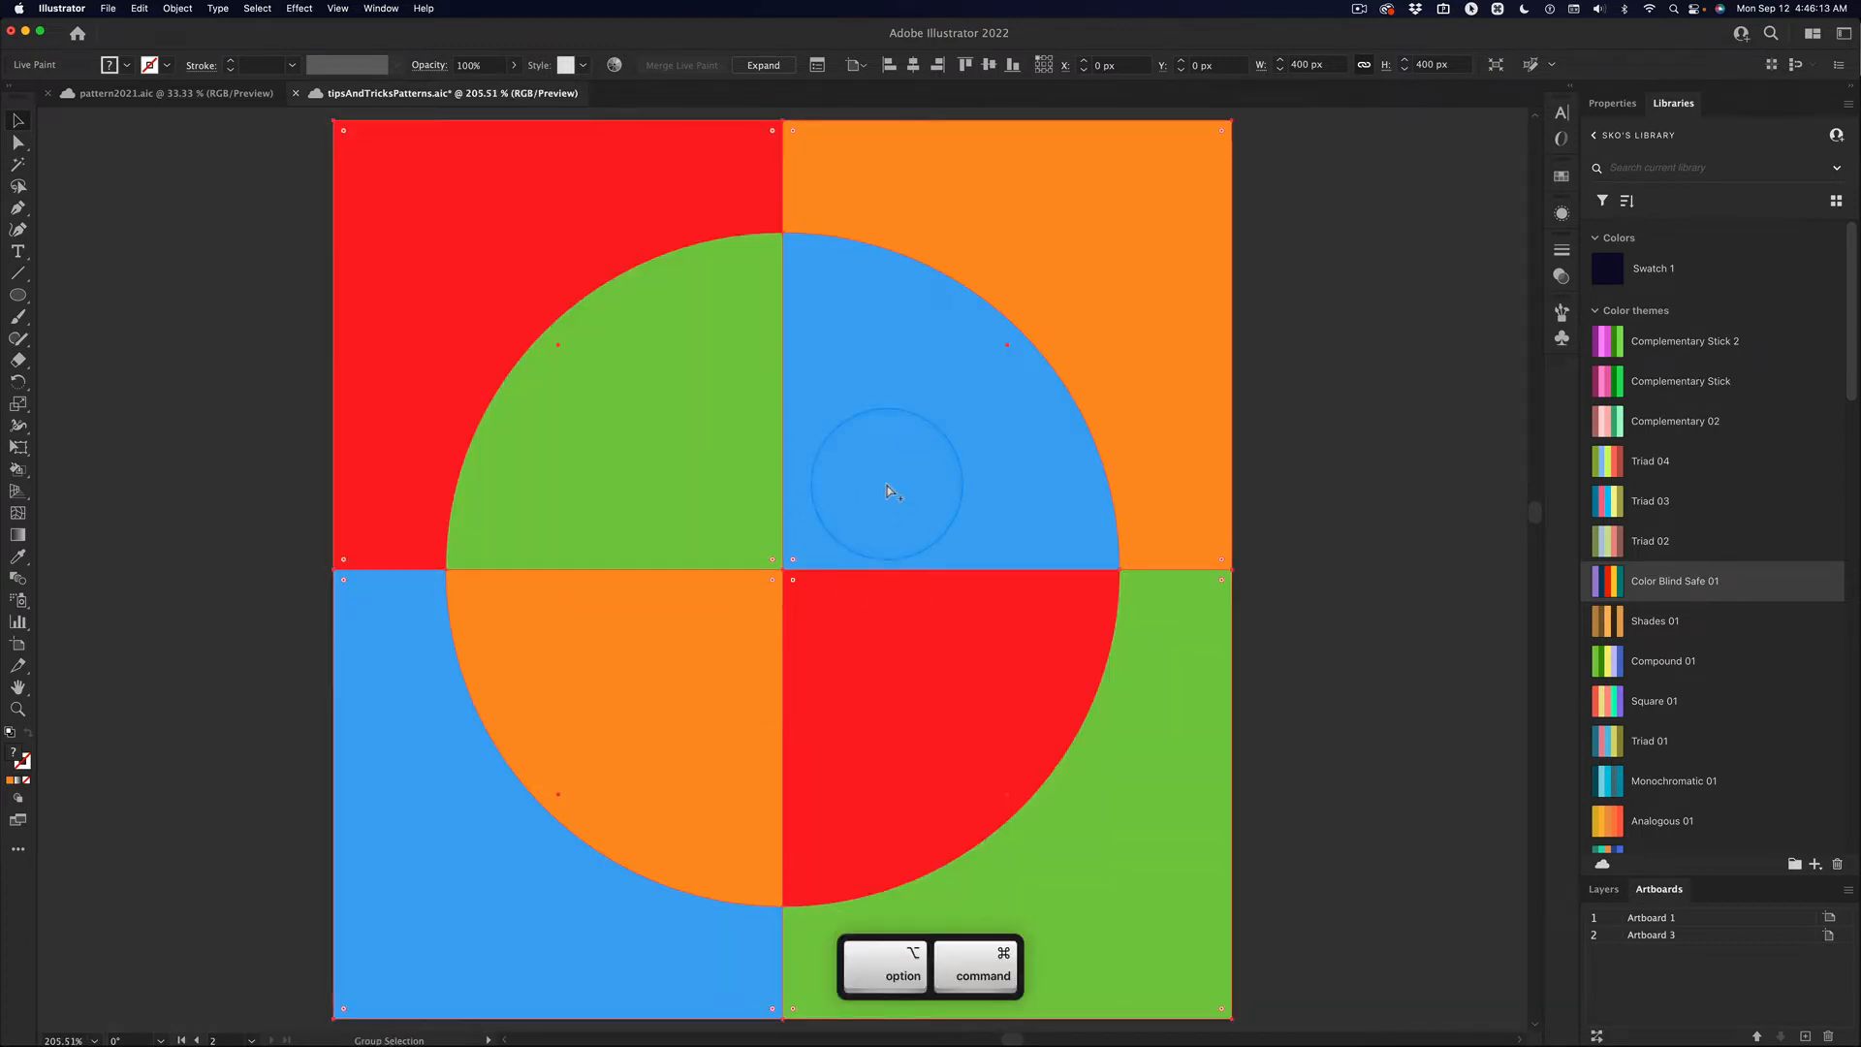
pyautogui.press('alt+super+0')
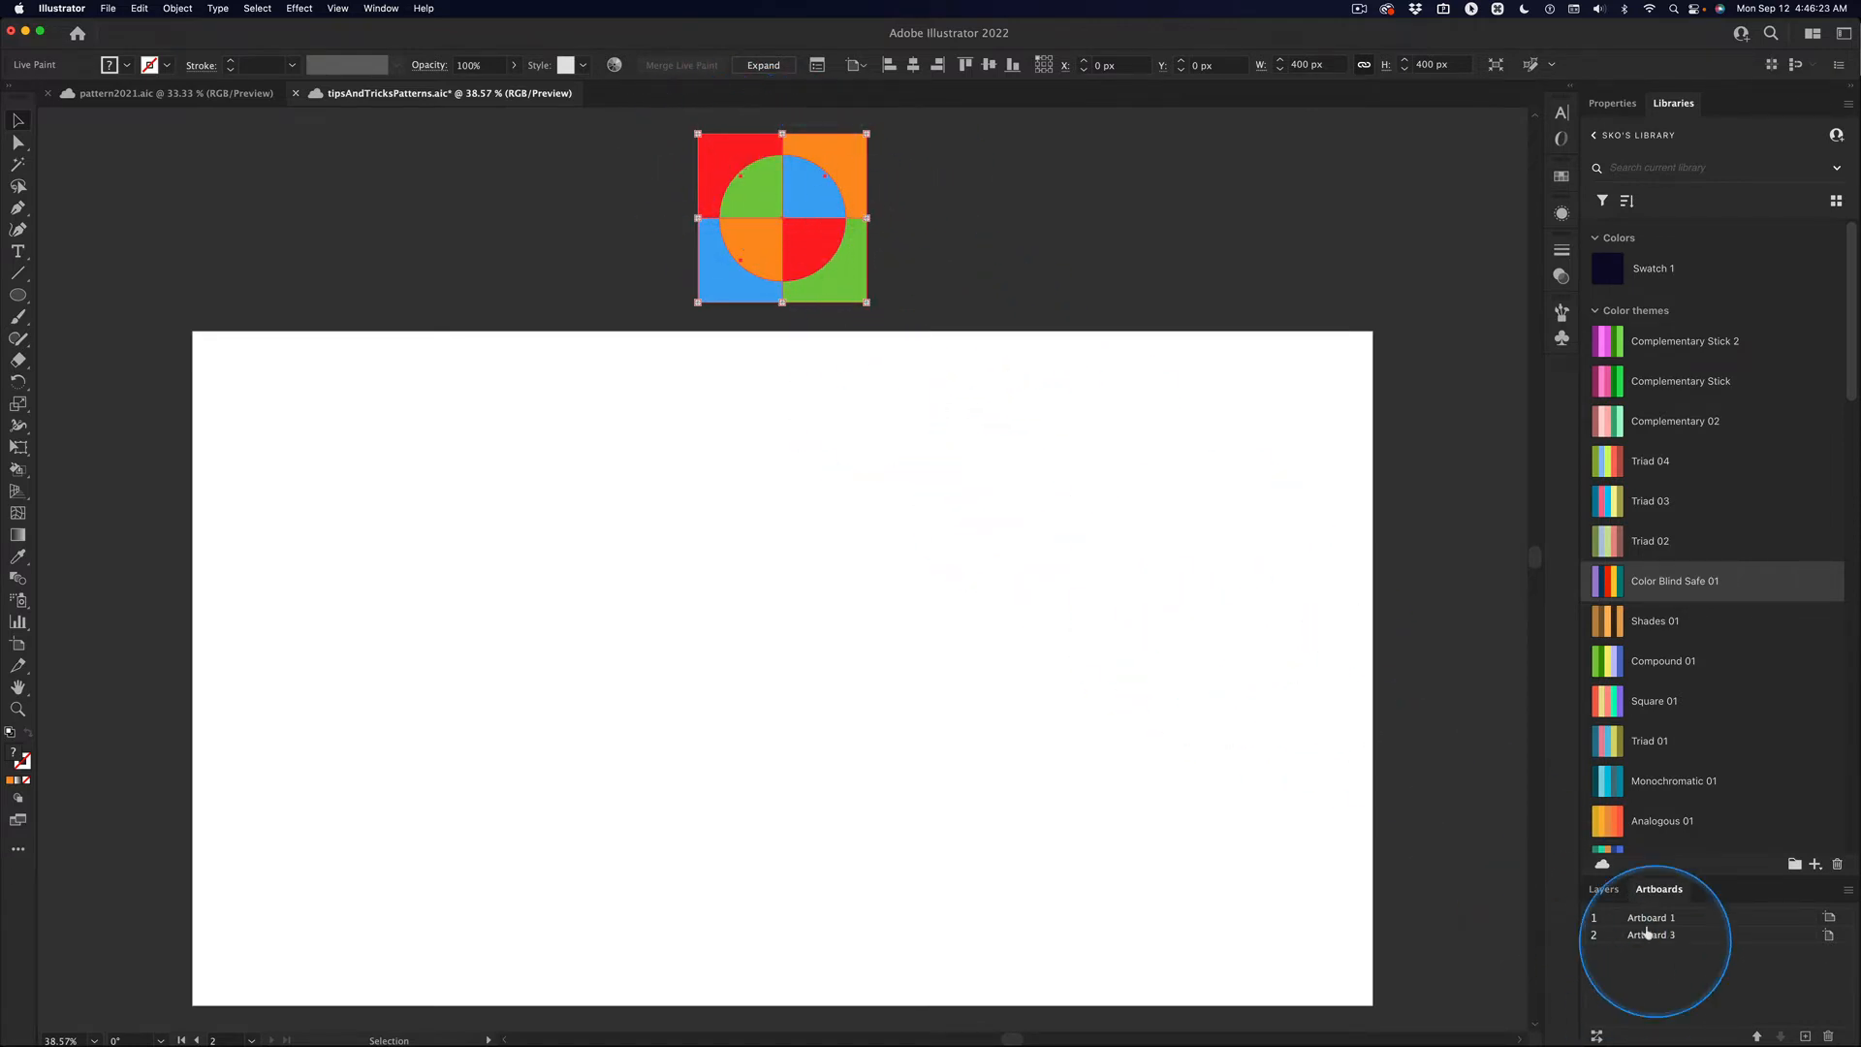
pyautogui.click(1605, 890)
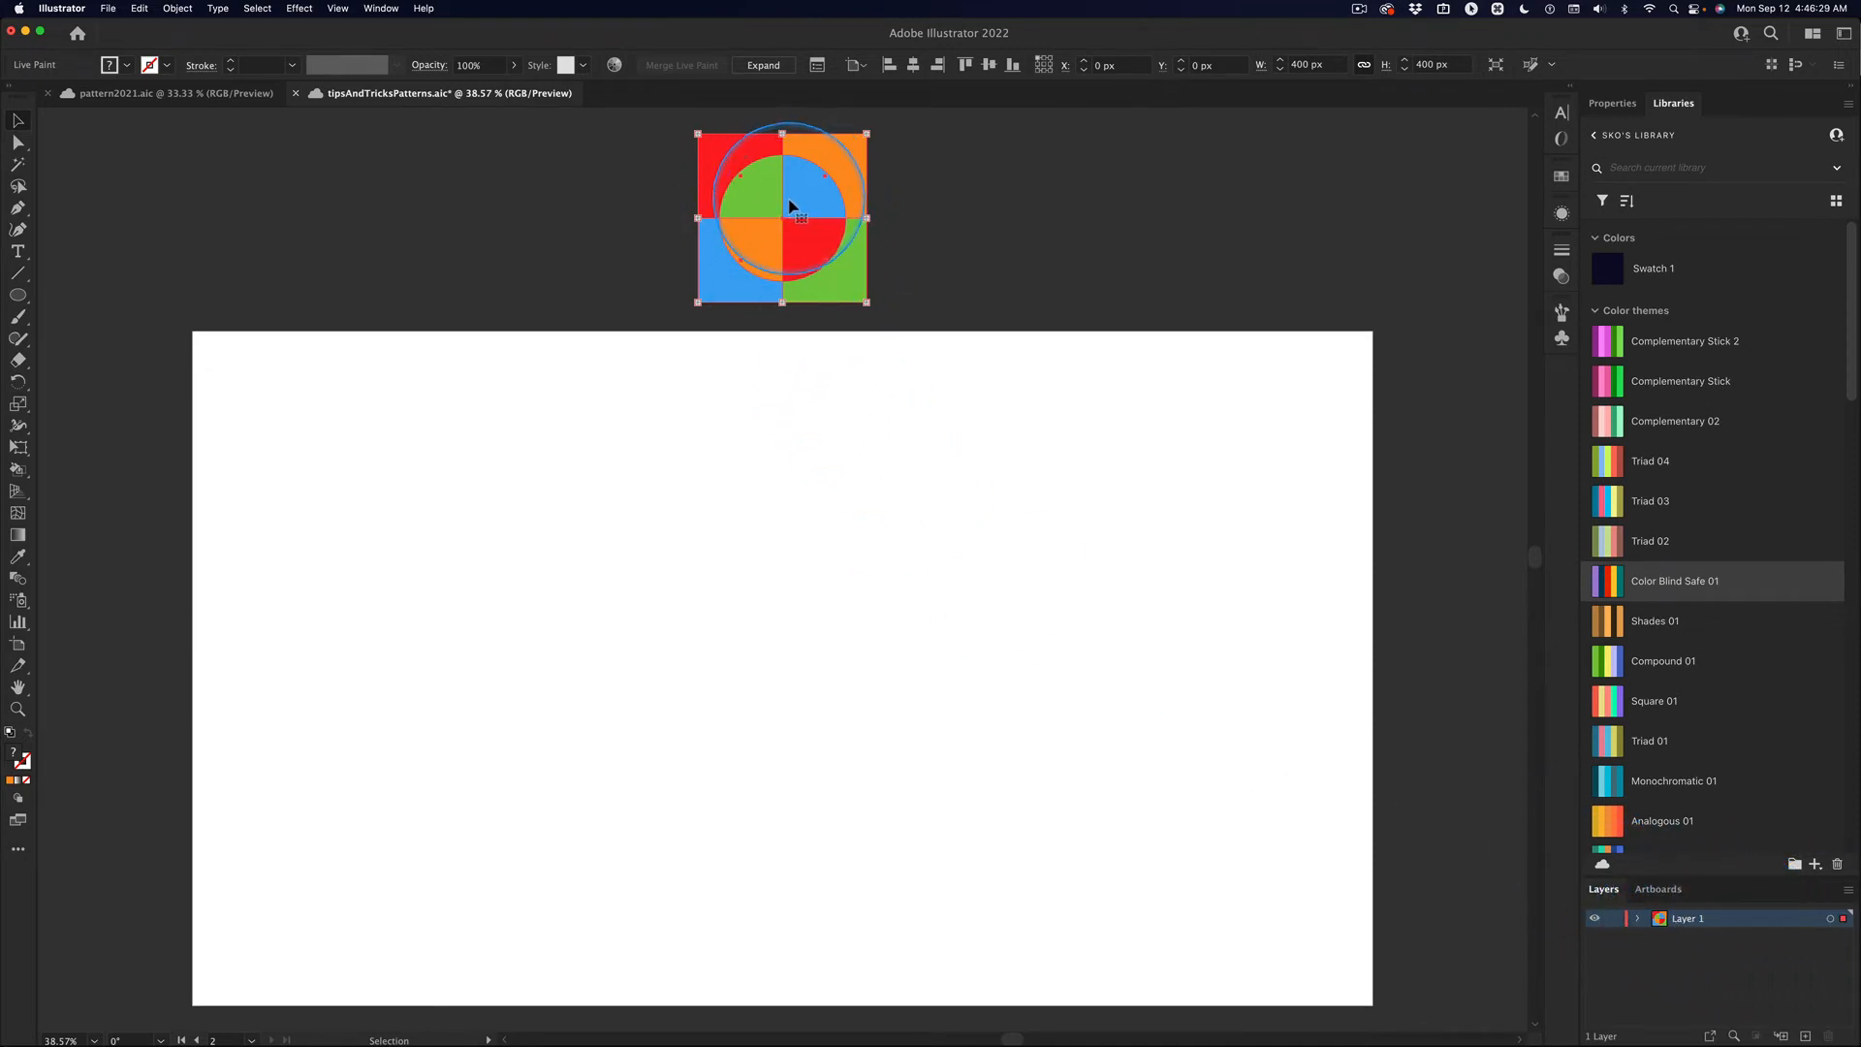
pyautogui.click(1658, 889)
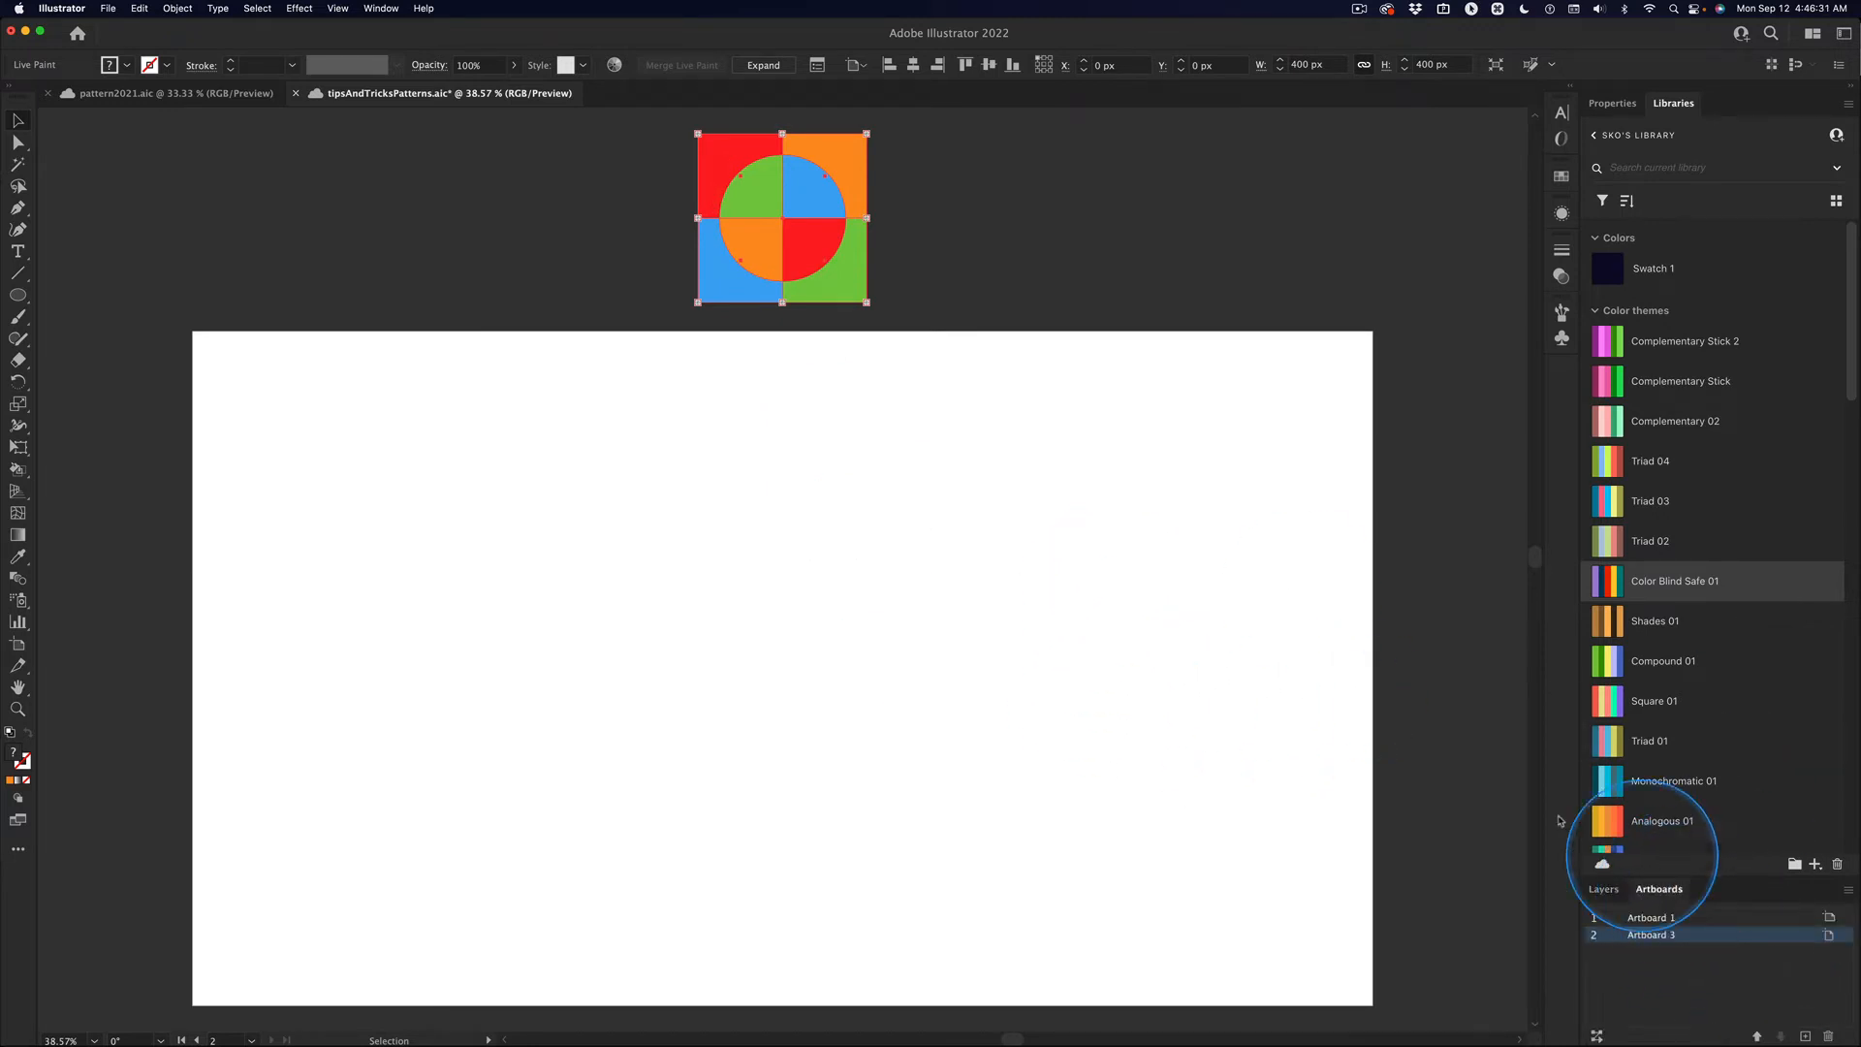
pyautogui.click(863, 569)
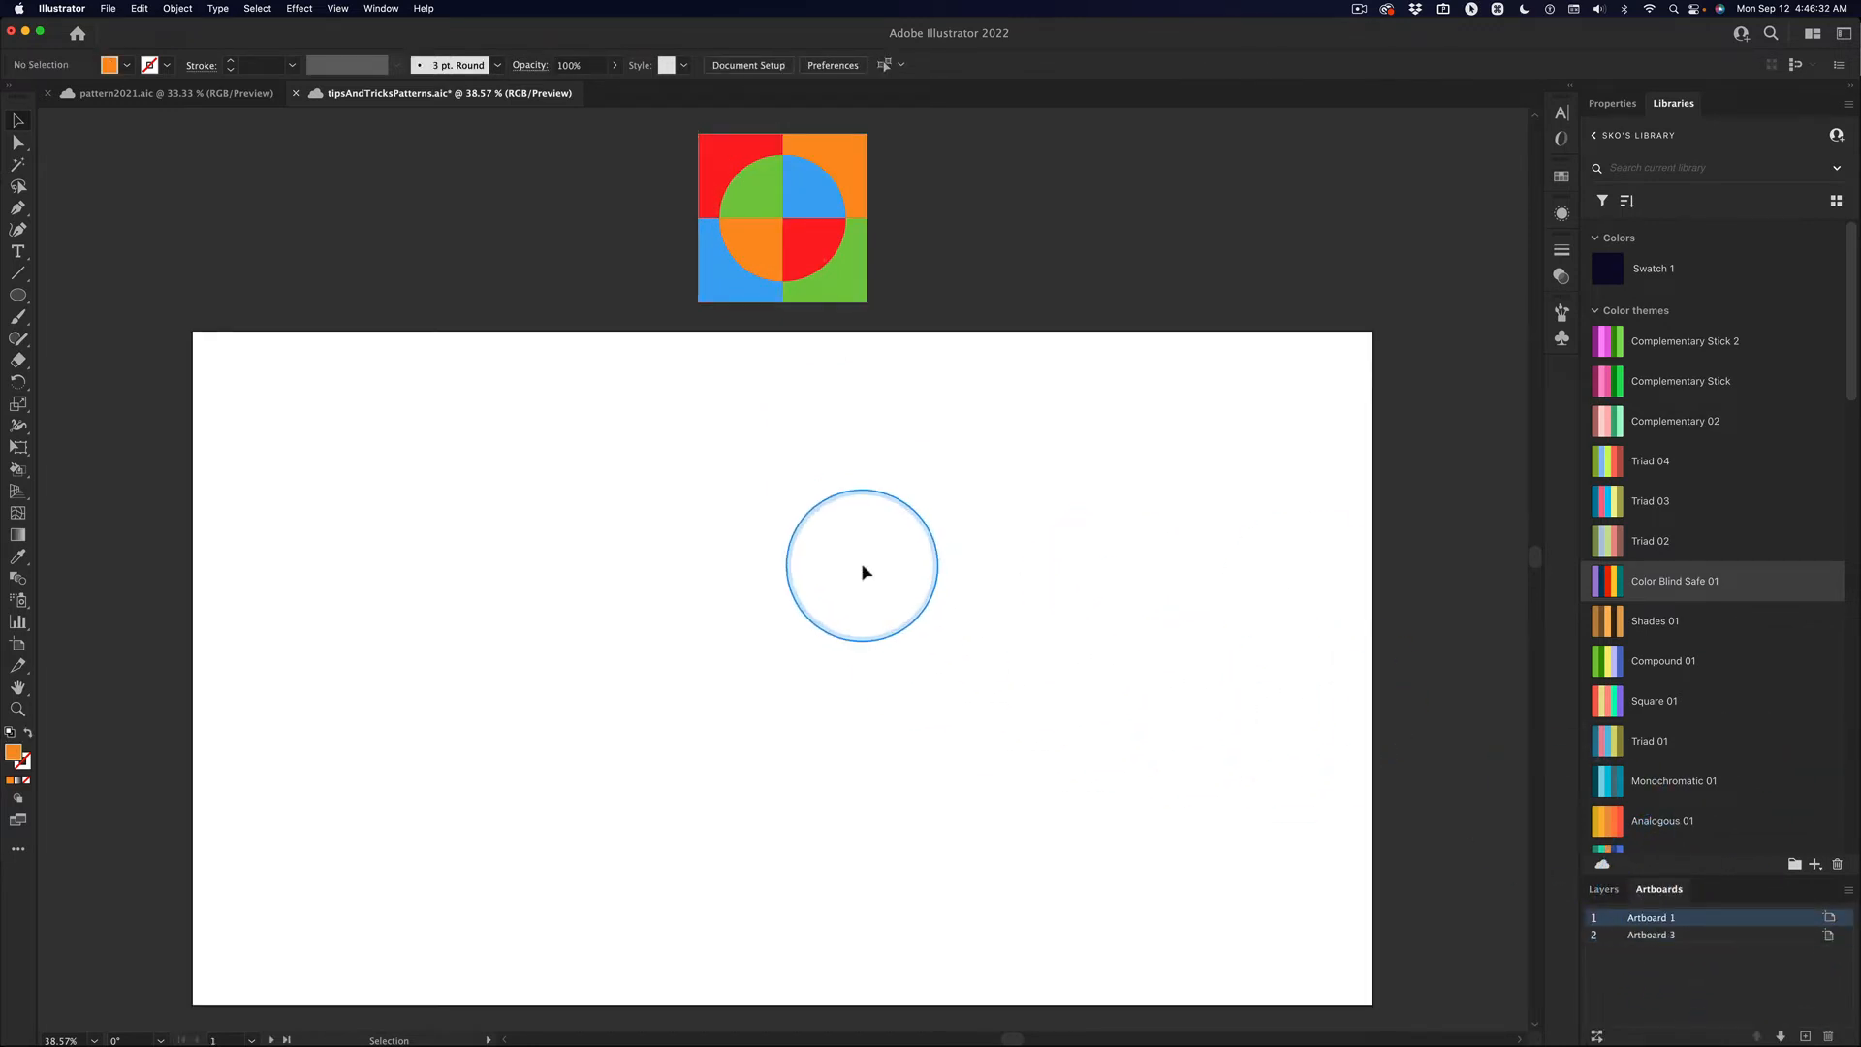
pyautogui.click(803, 209)
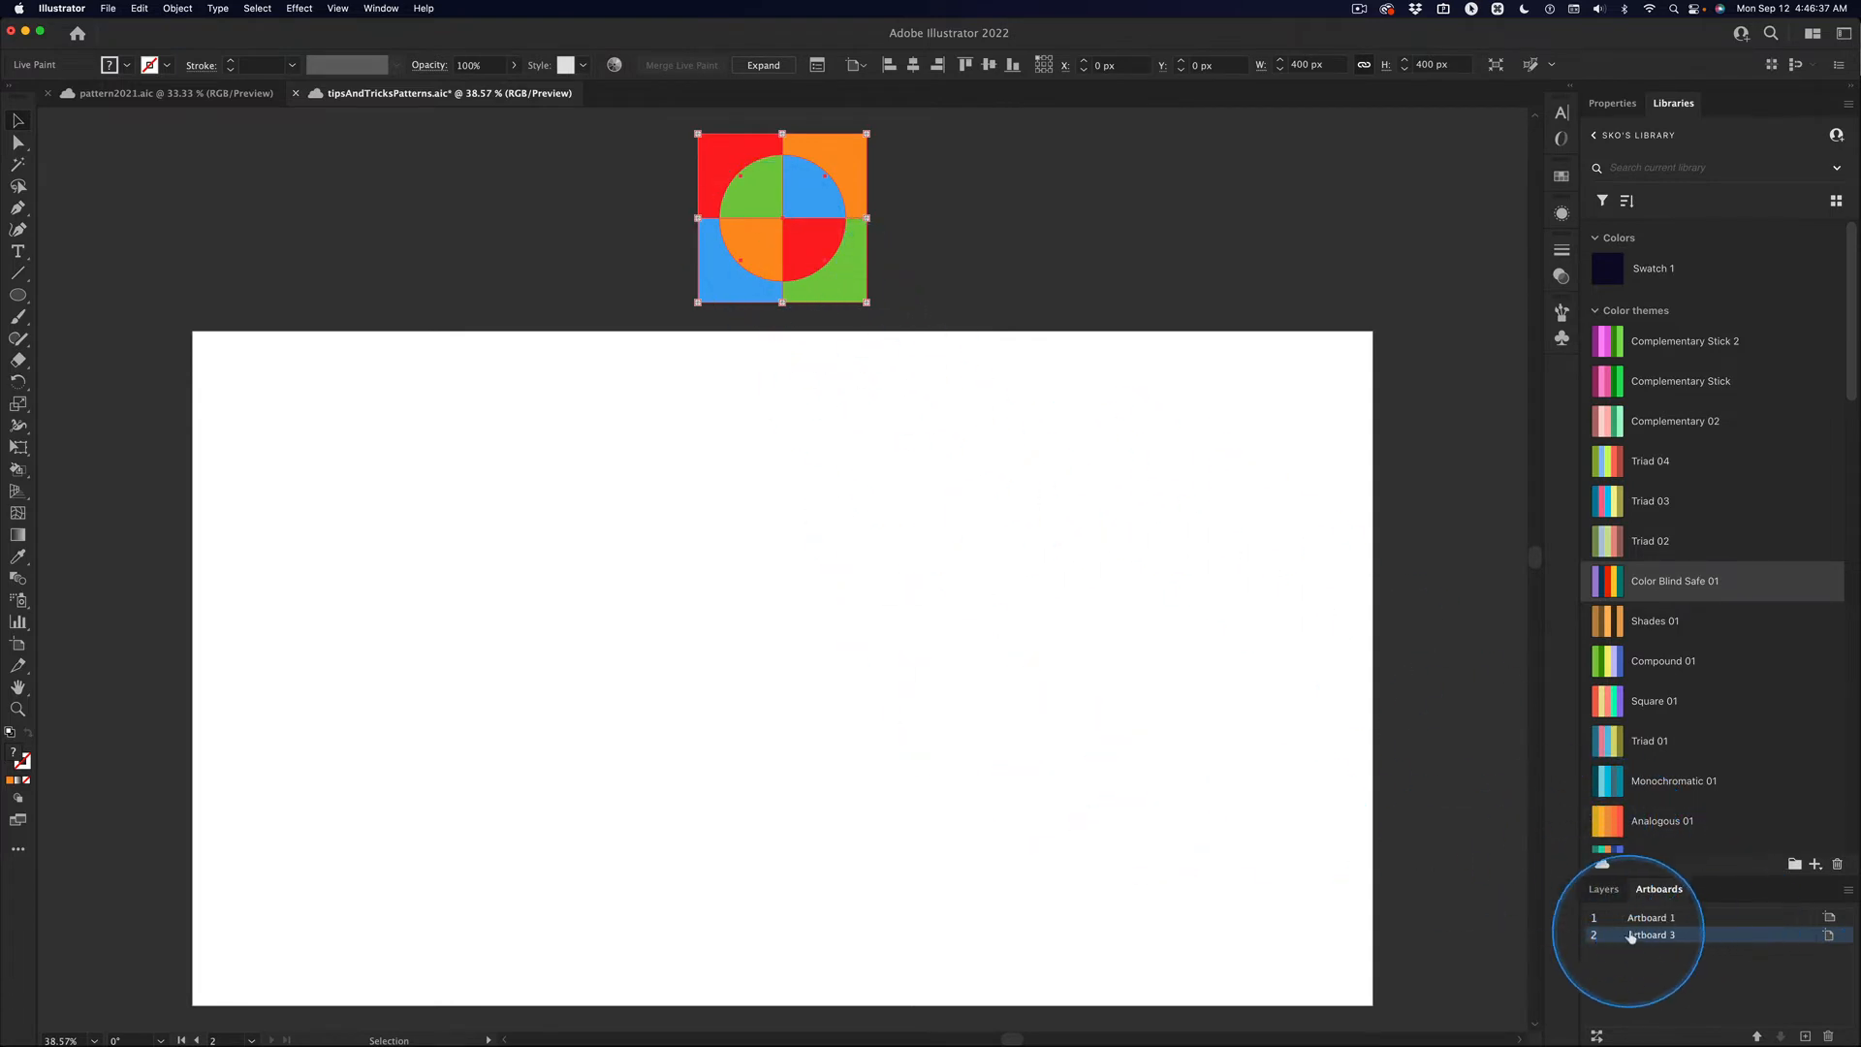
pyautogui.click(1664, 919)
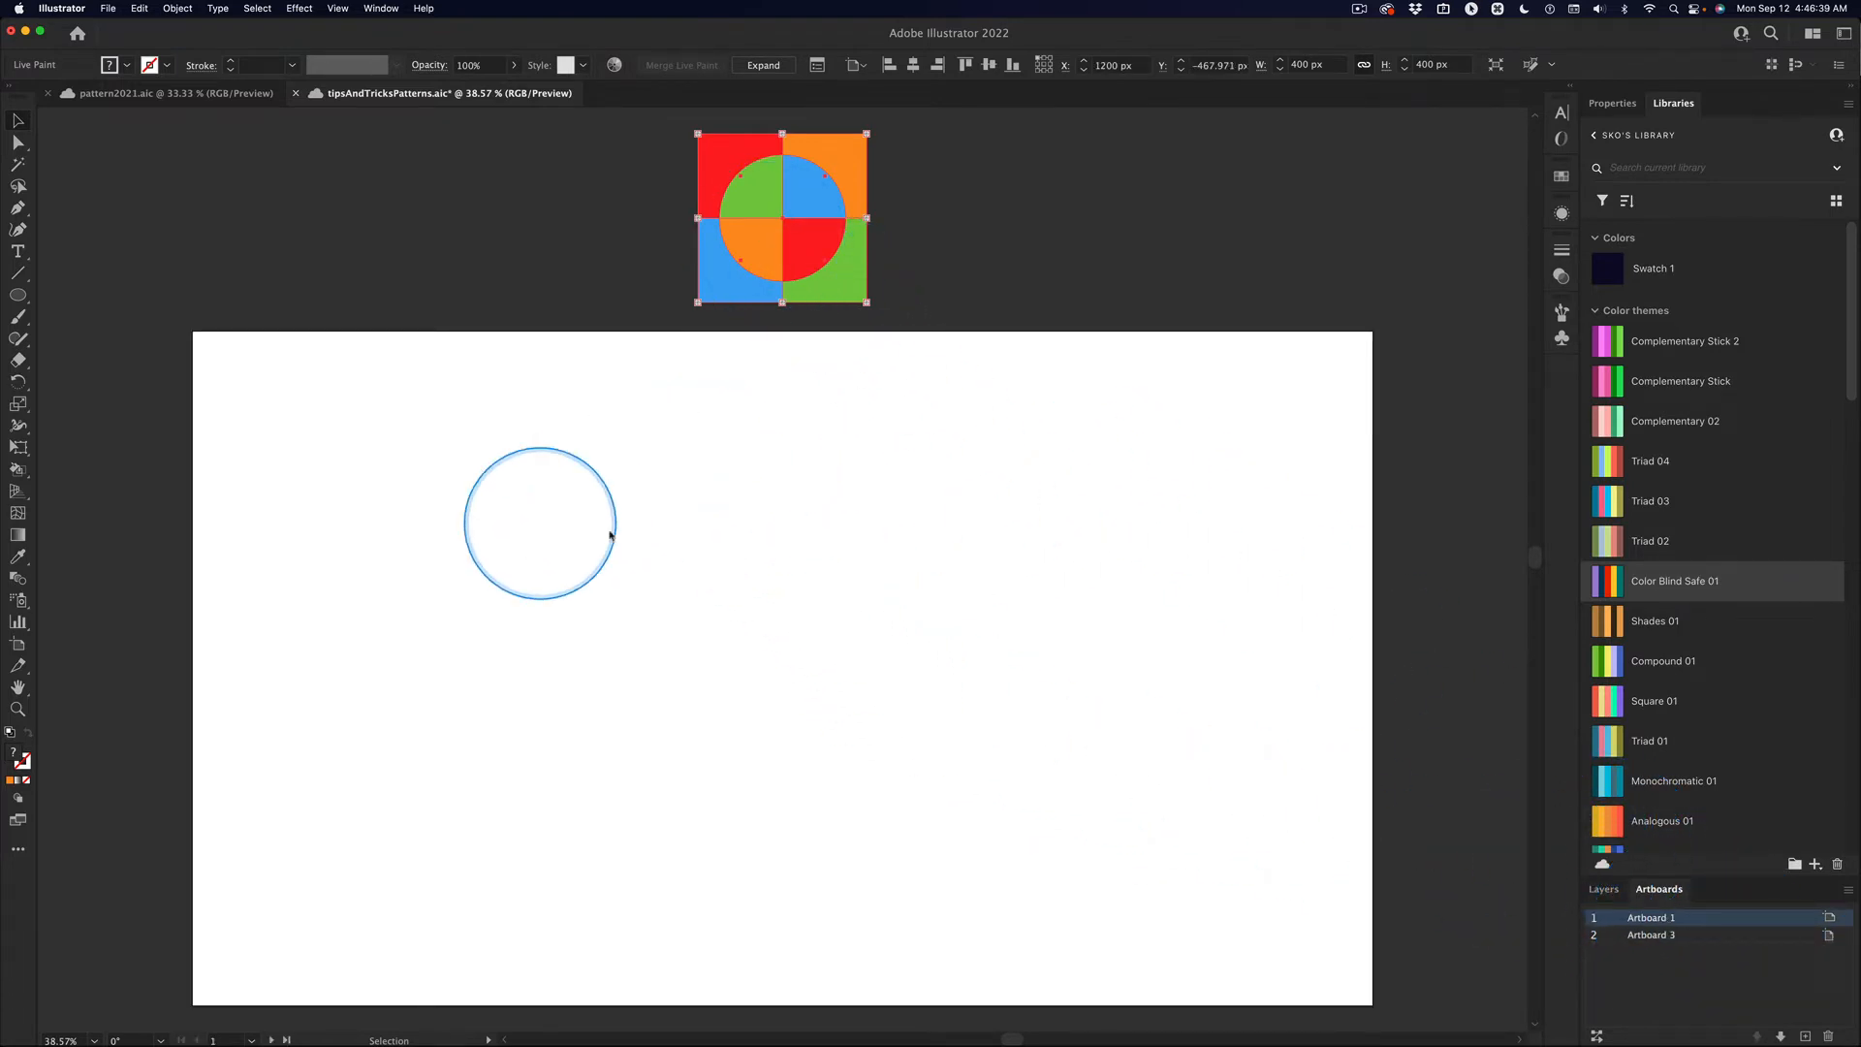
# - Draw an orange 2800 × 1600 px rectangle that exactly covers Artboard 1
pyautogui.click(601, 499)
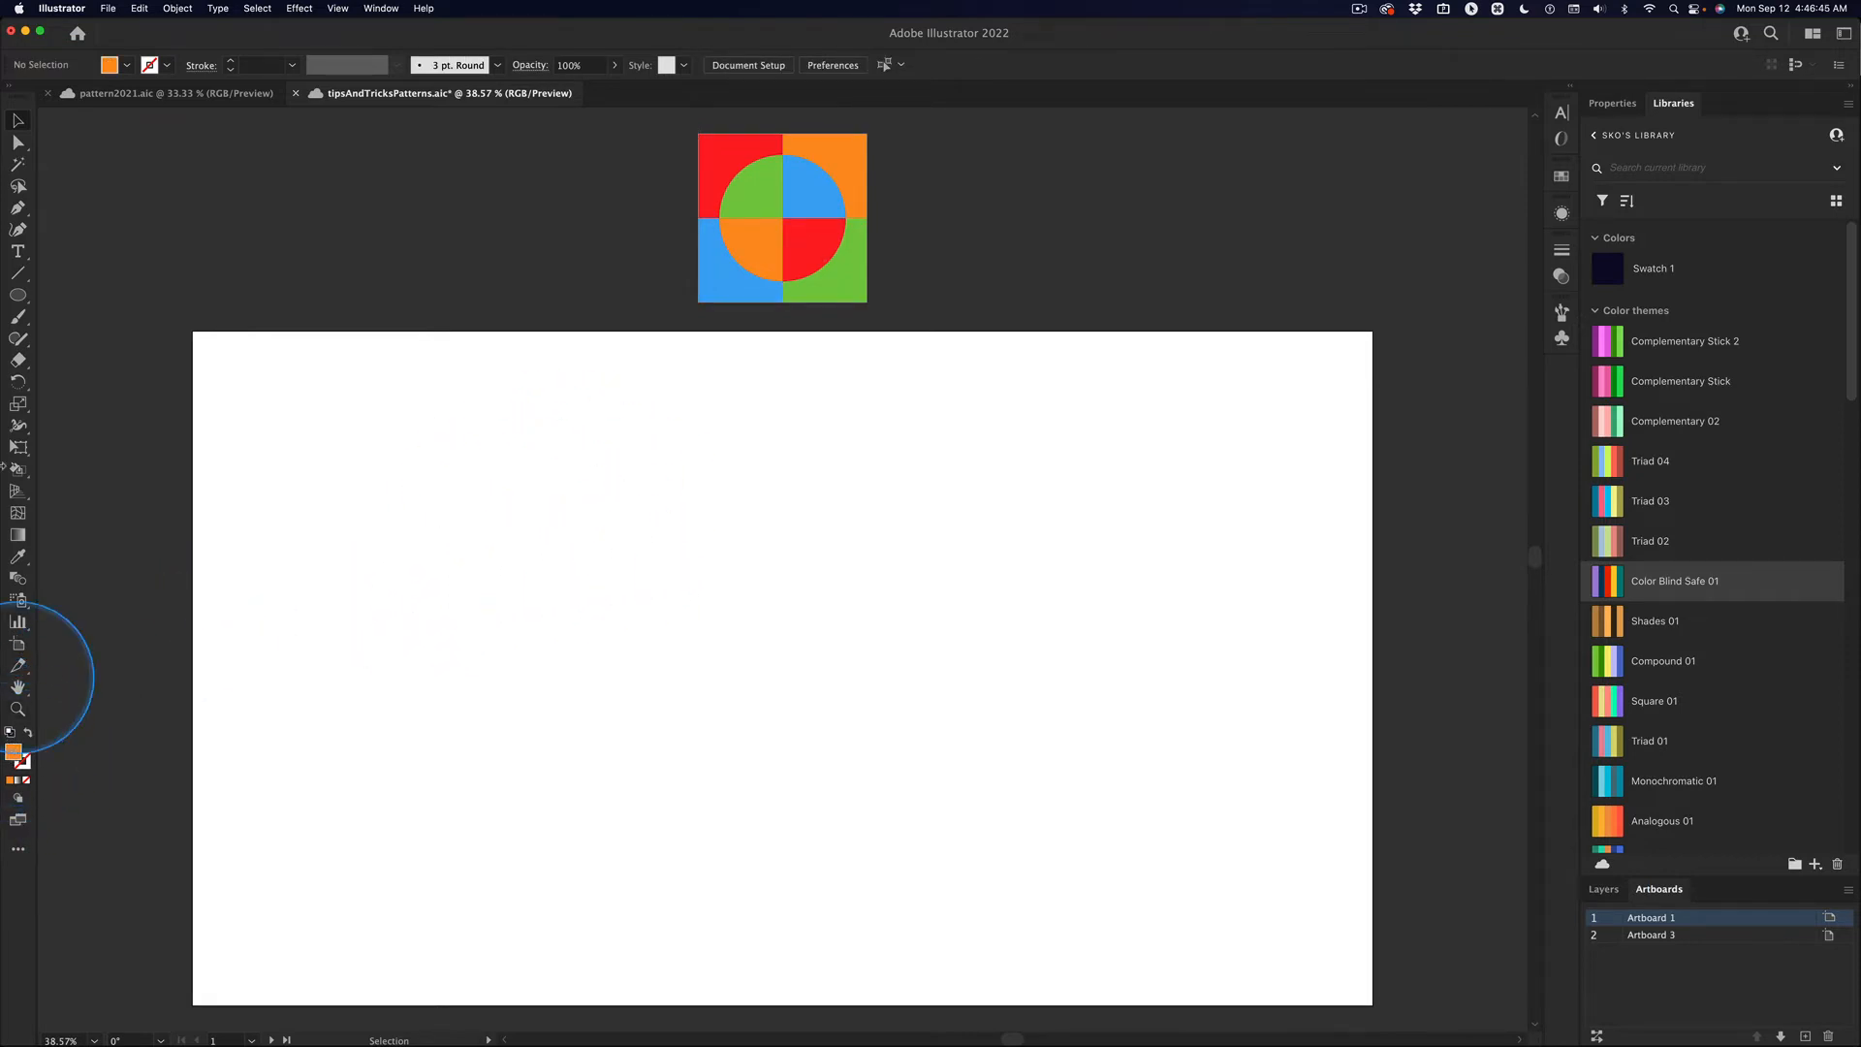
pyautogui.moveTo(19, 301); pyautogui.dragTo(133, 289)
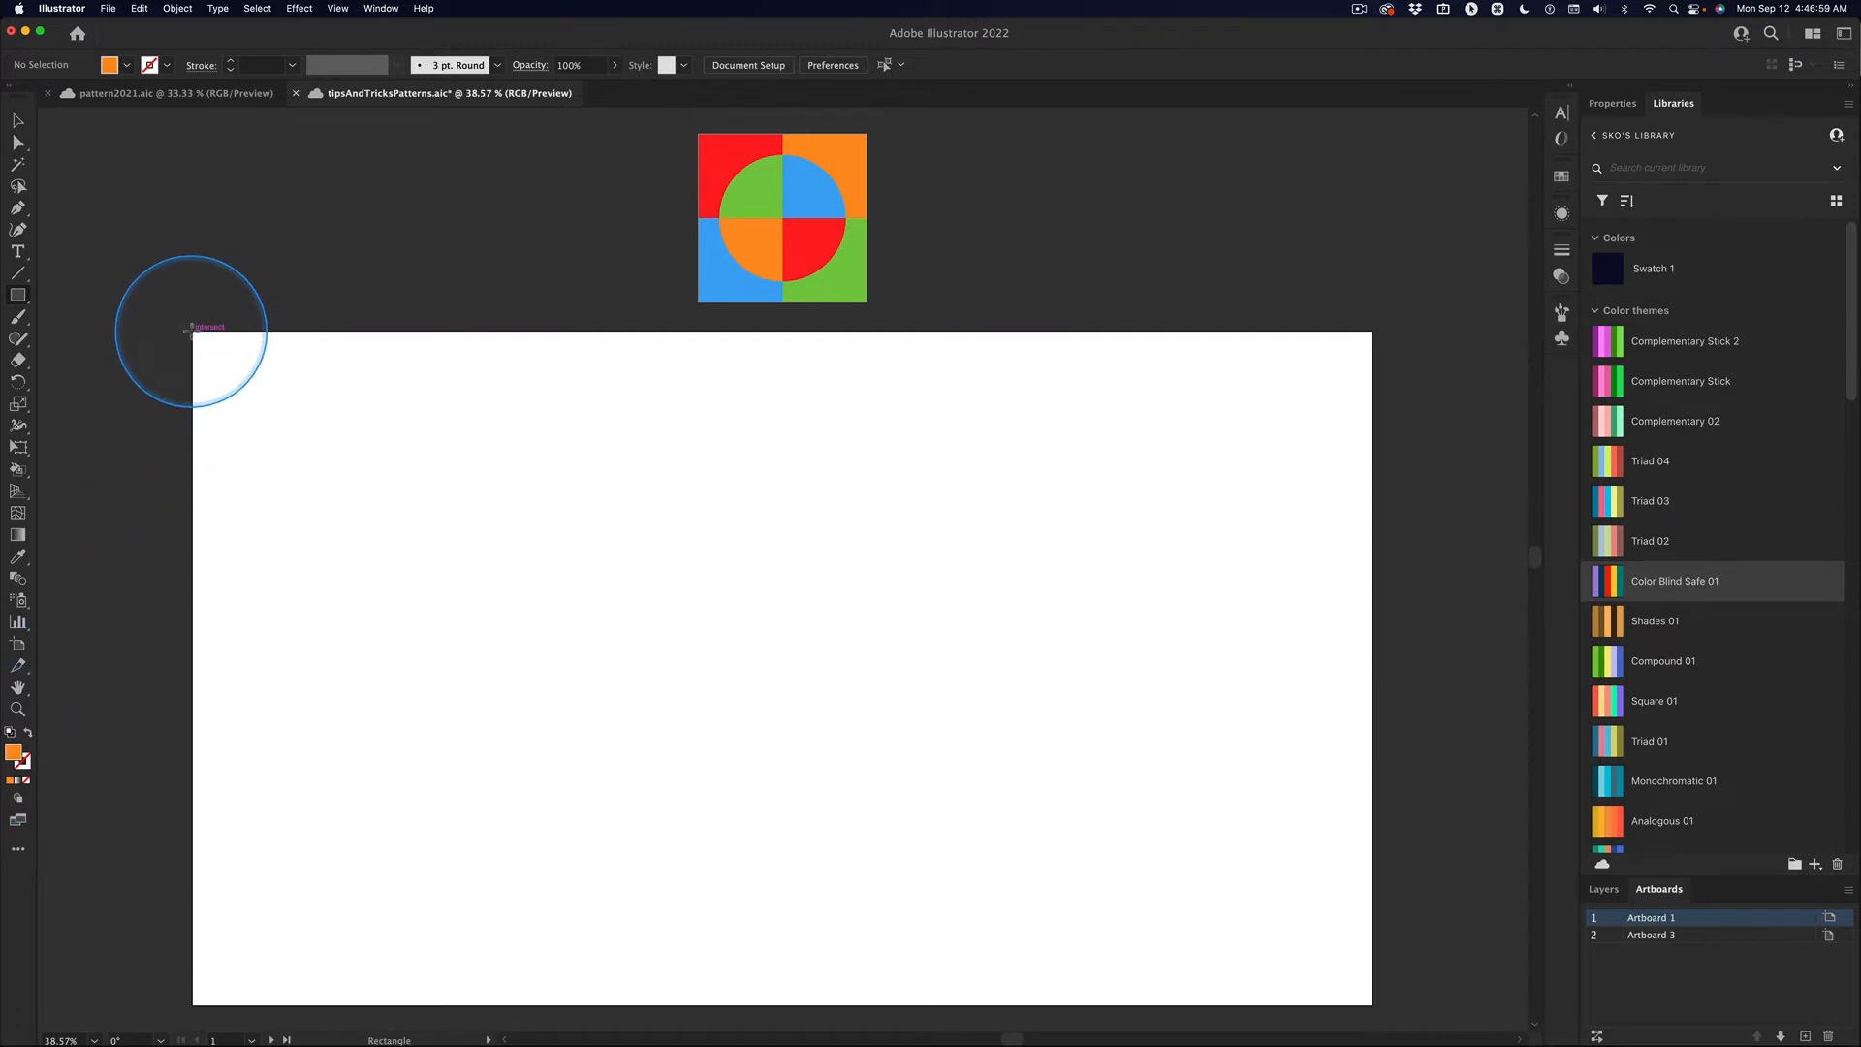
pyautogui.moveTo(192, 331); pyautogui.dragTo(1371, 1004)
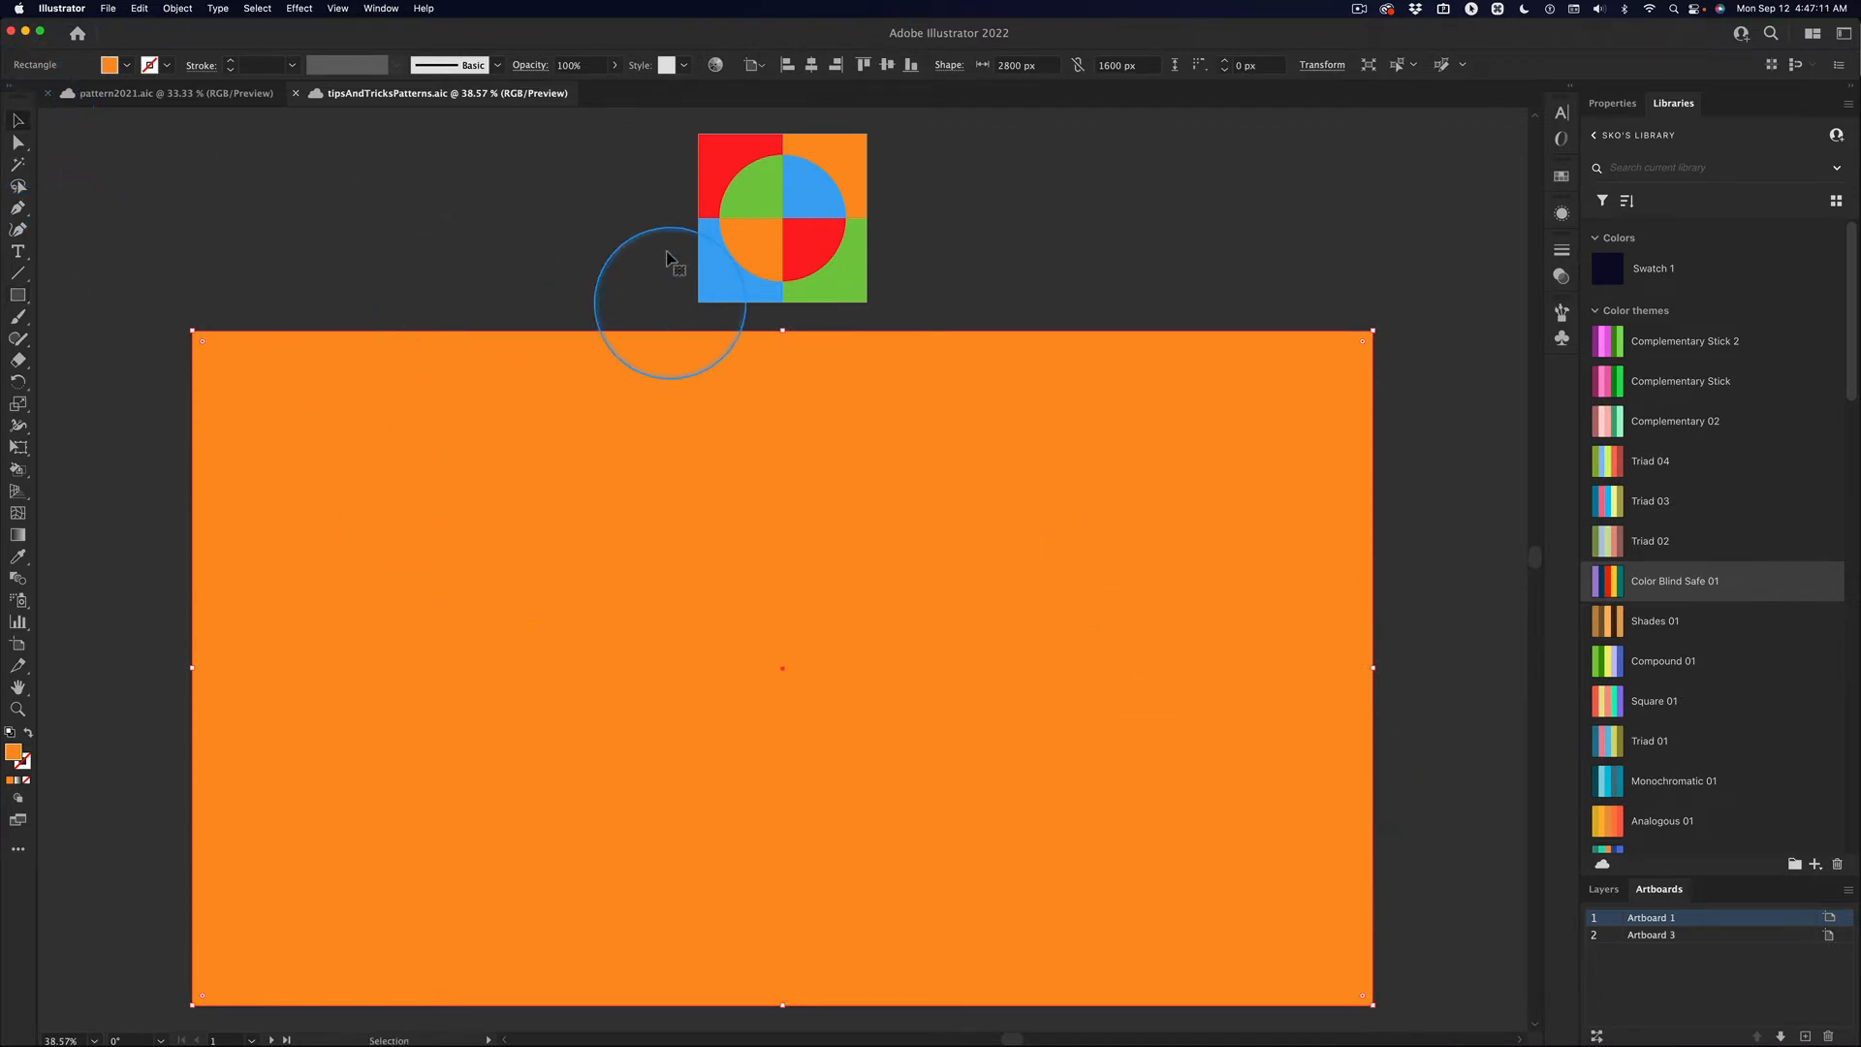
# - Make a new pattern from the four-colour Live Paint tile on Artboard 3
pyautogui.click(753, 160)
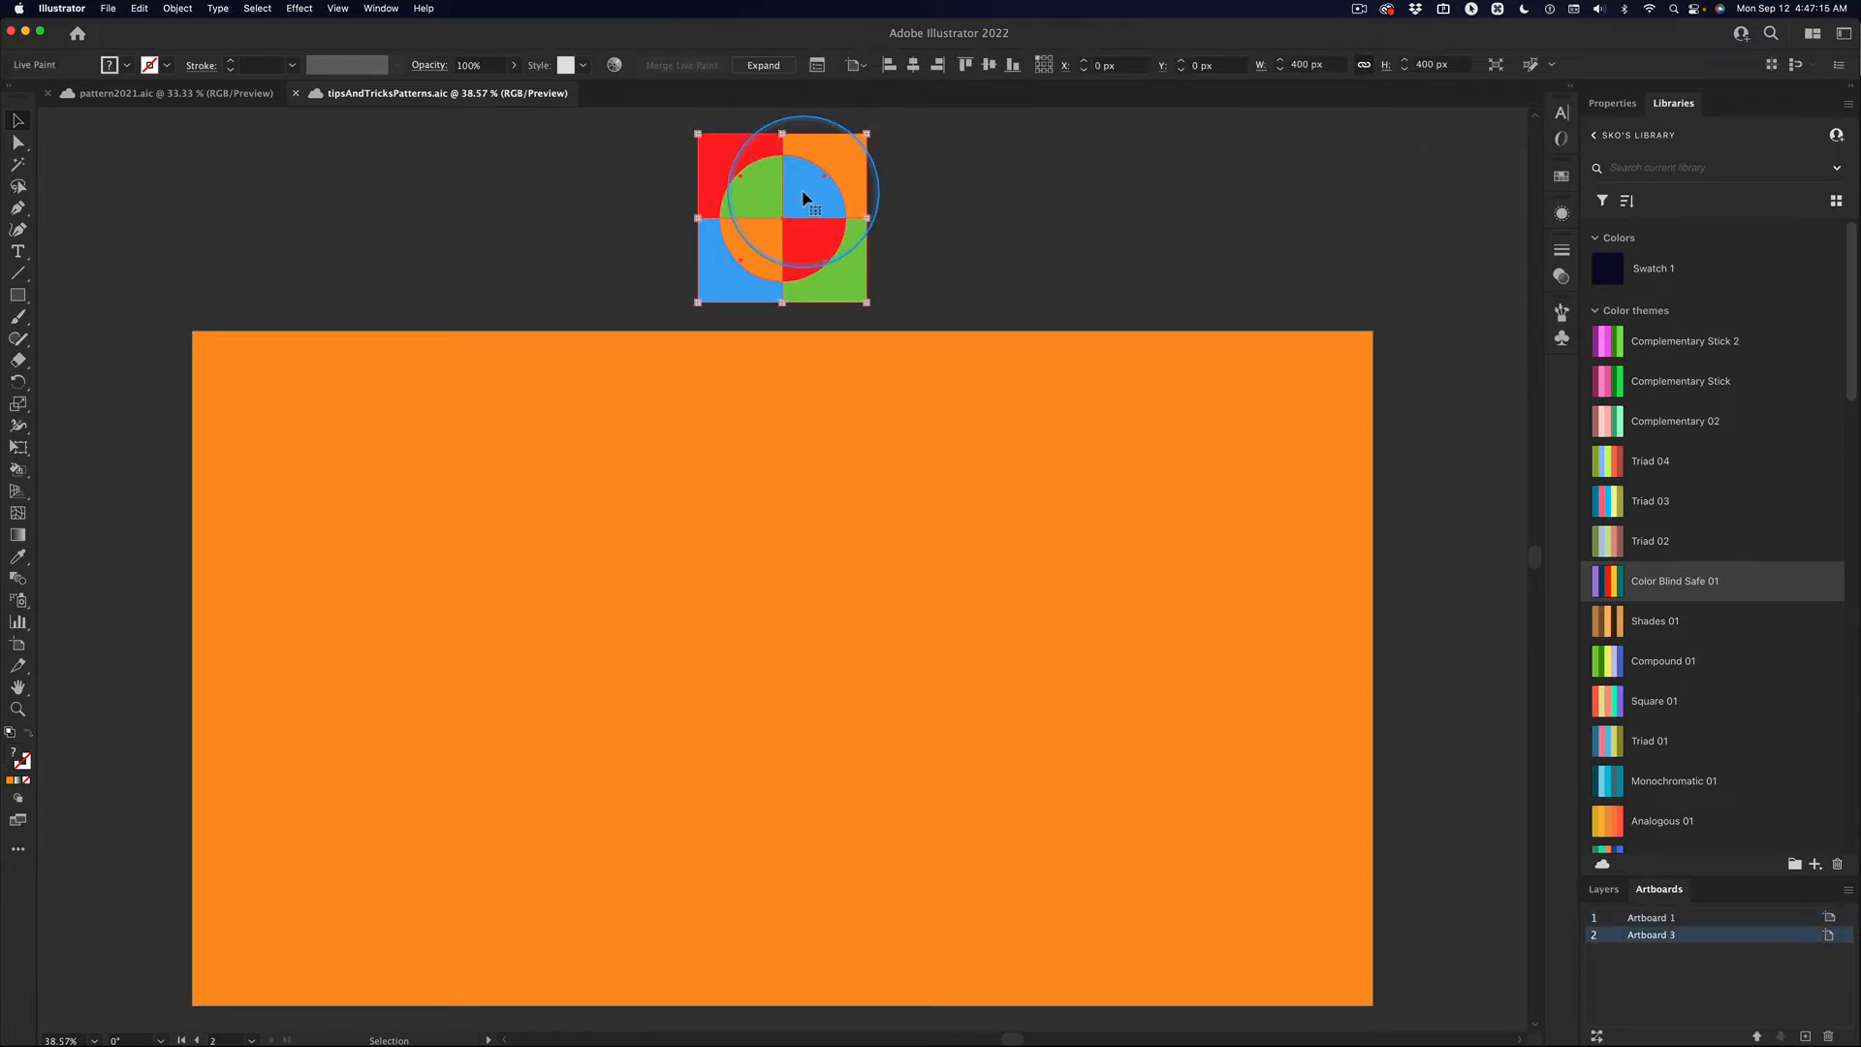
pyautogui.click(176, 9)
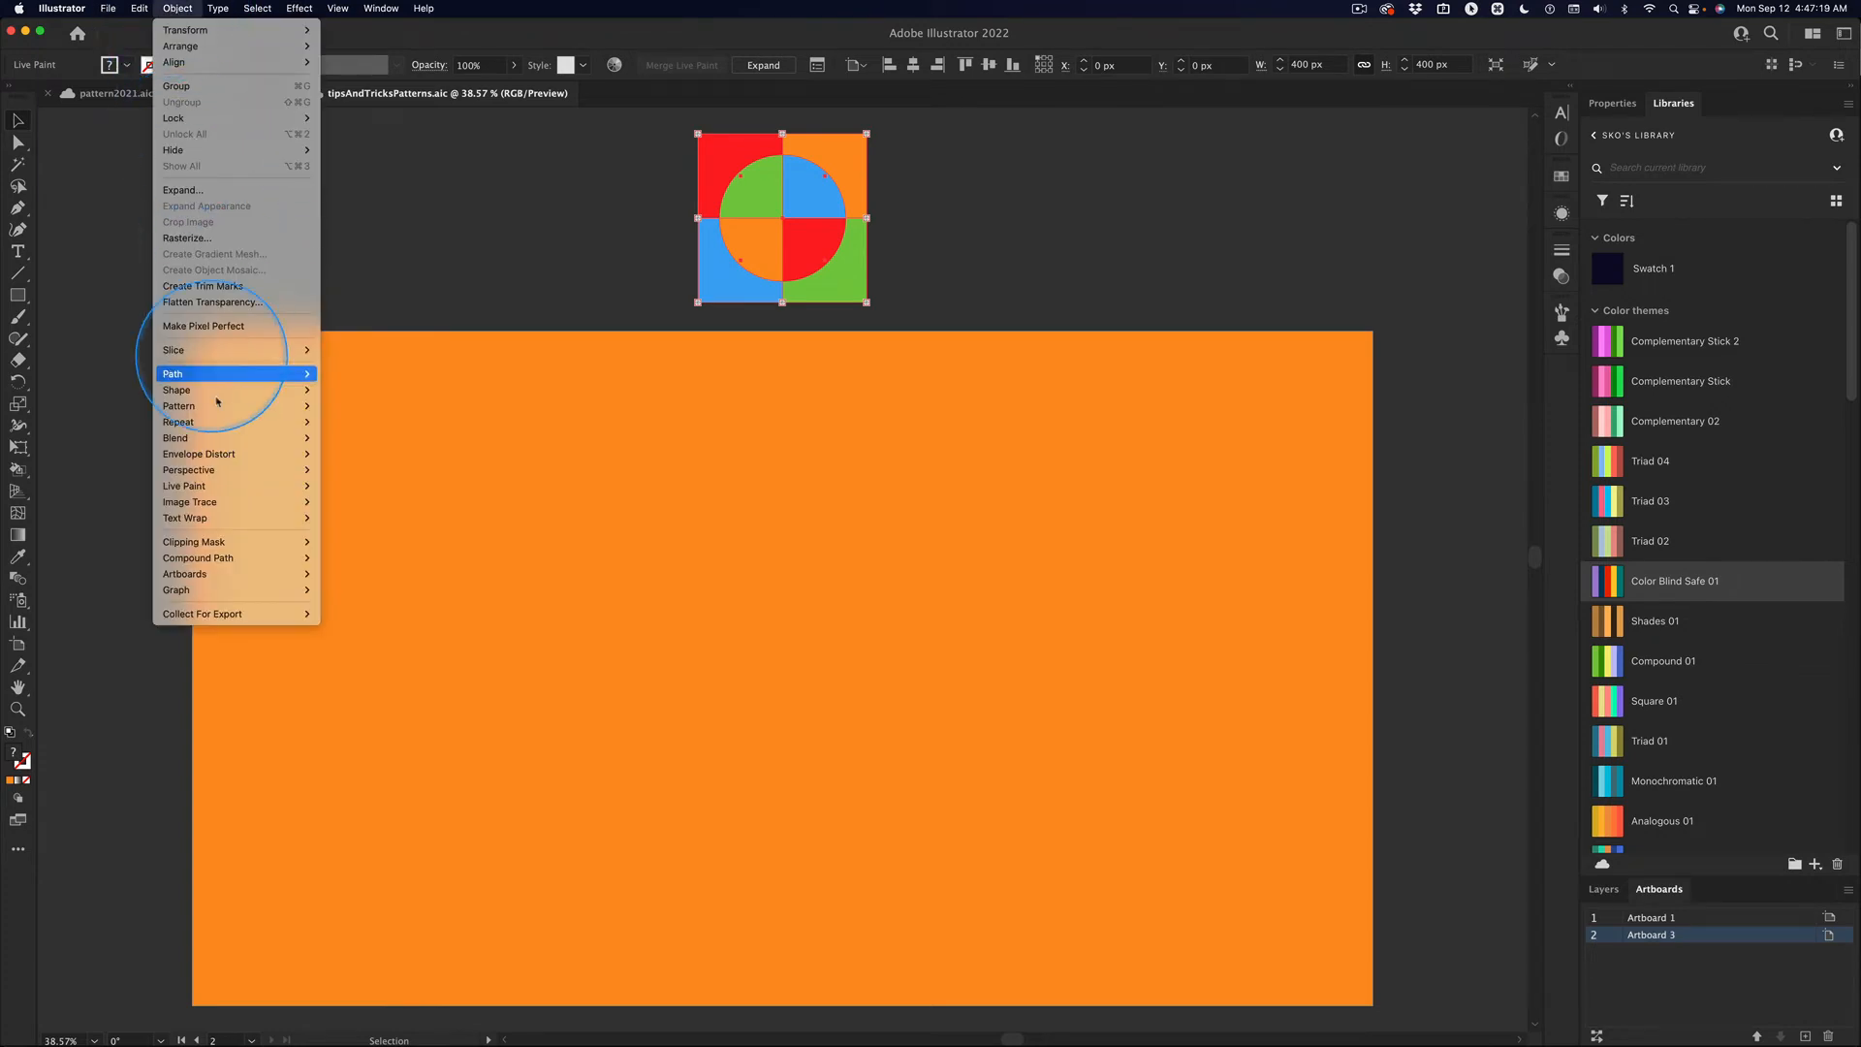
pyautogui.moveTo(242, 406)
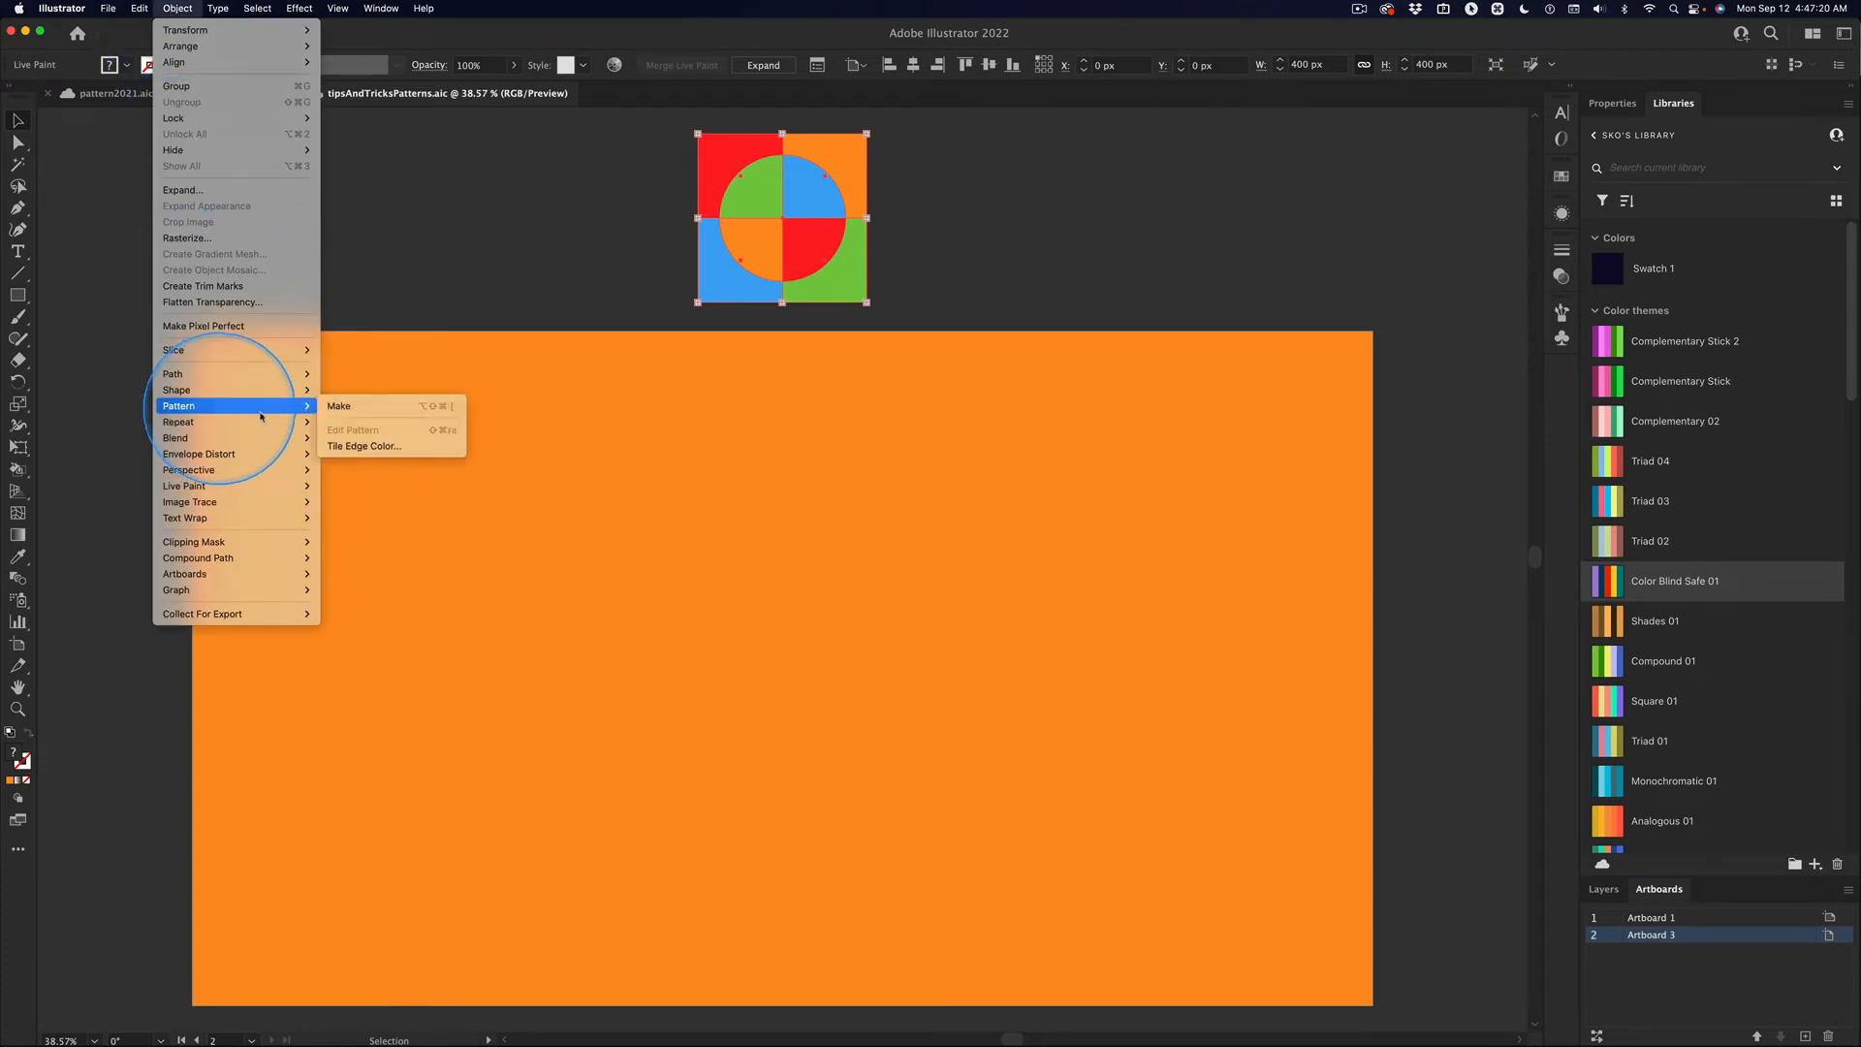
pyautogui.click(374, 412)
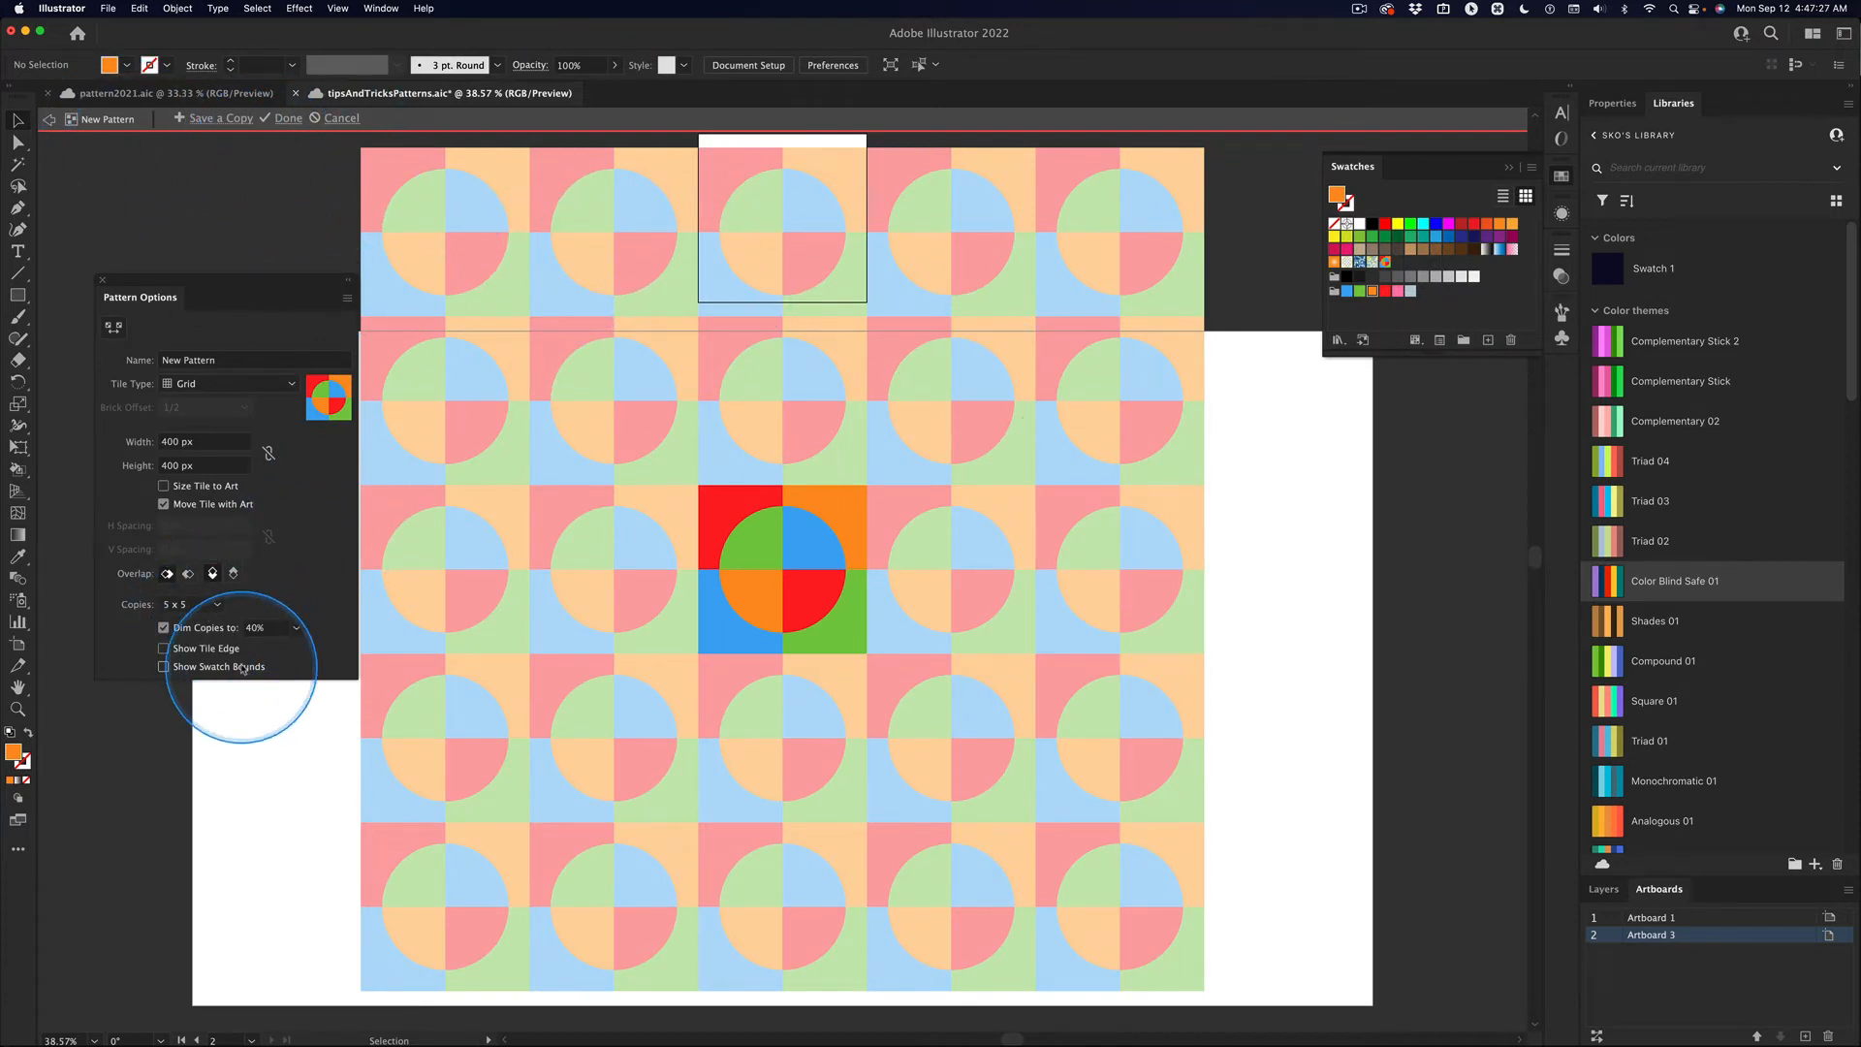
# - Try 3 x 3 copies in the pattern preview, and return the preview to 5 x 5
pyautogui.click(221, 607)
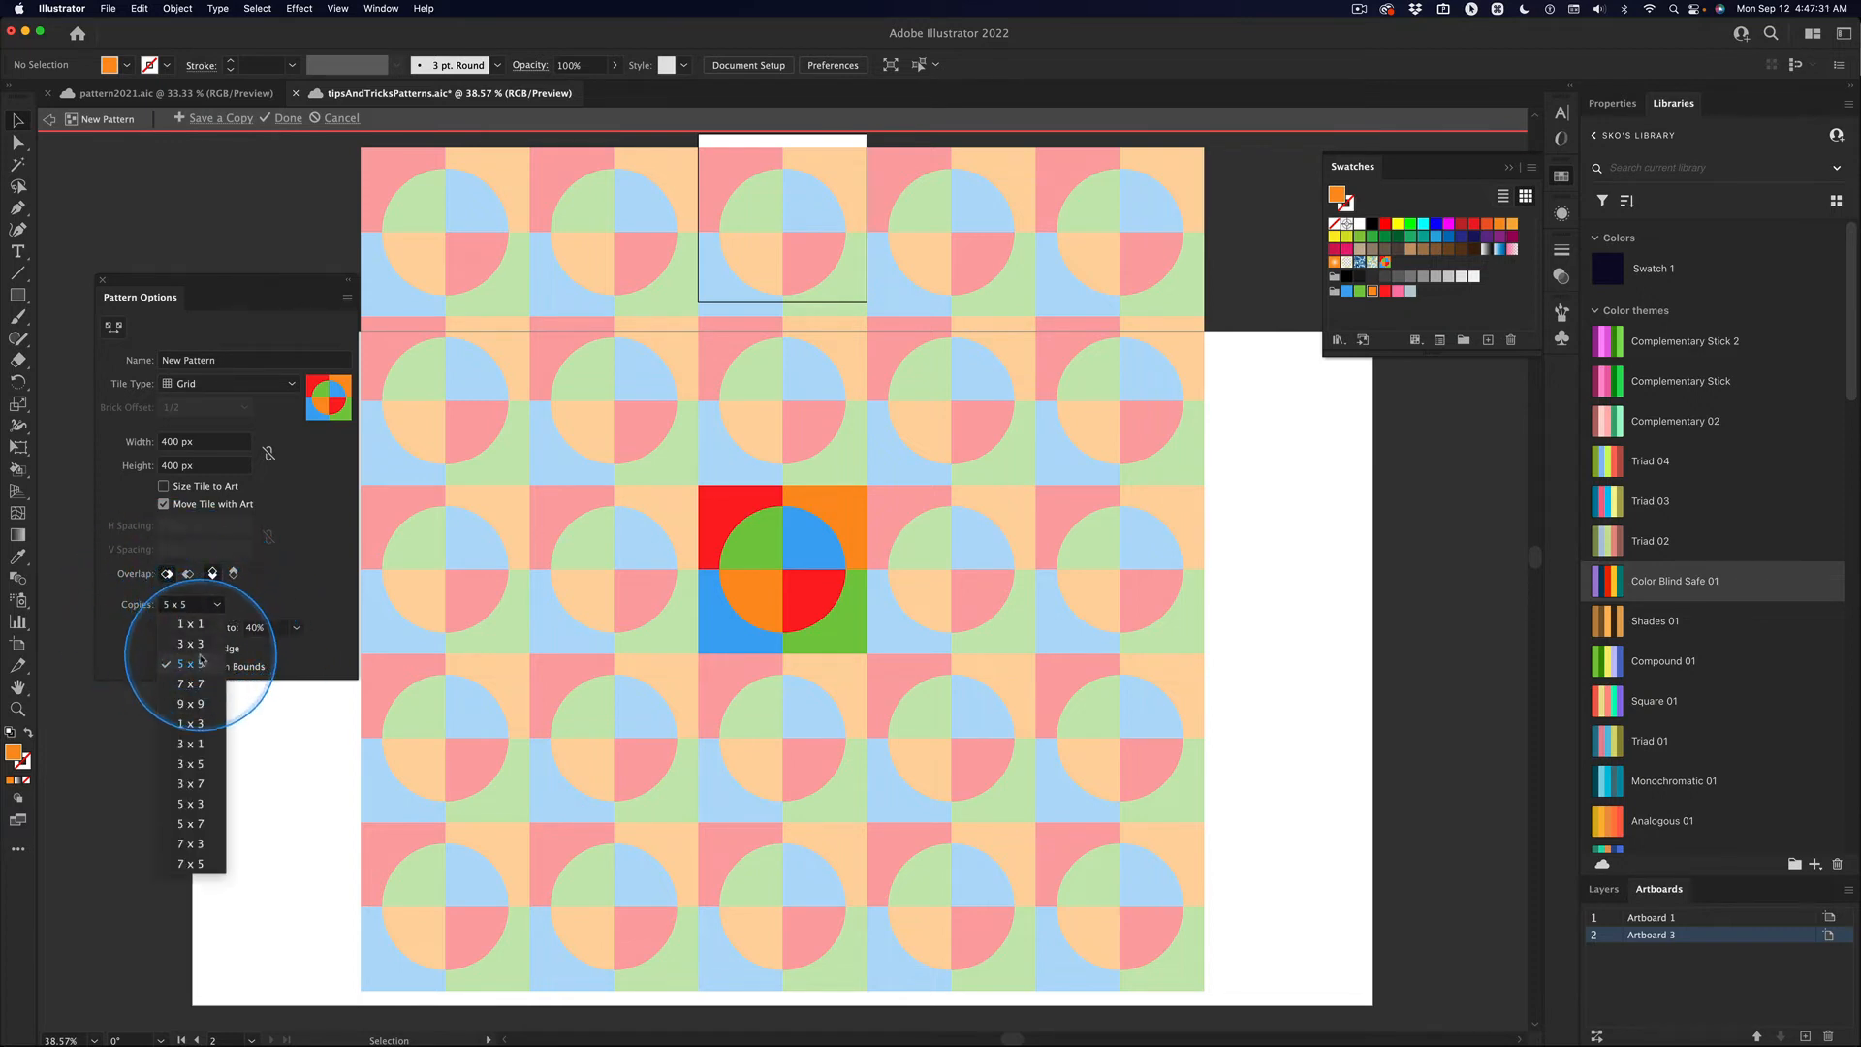
pyautogui.click(201, 632)
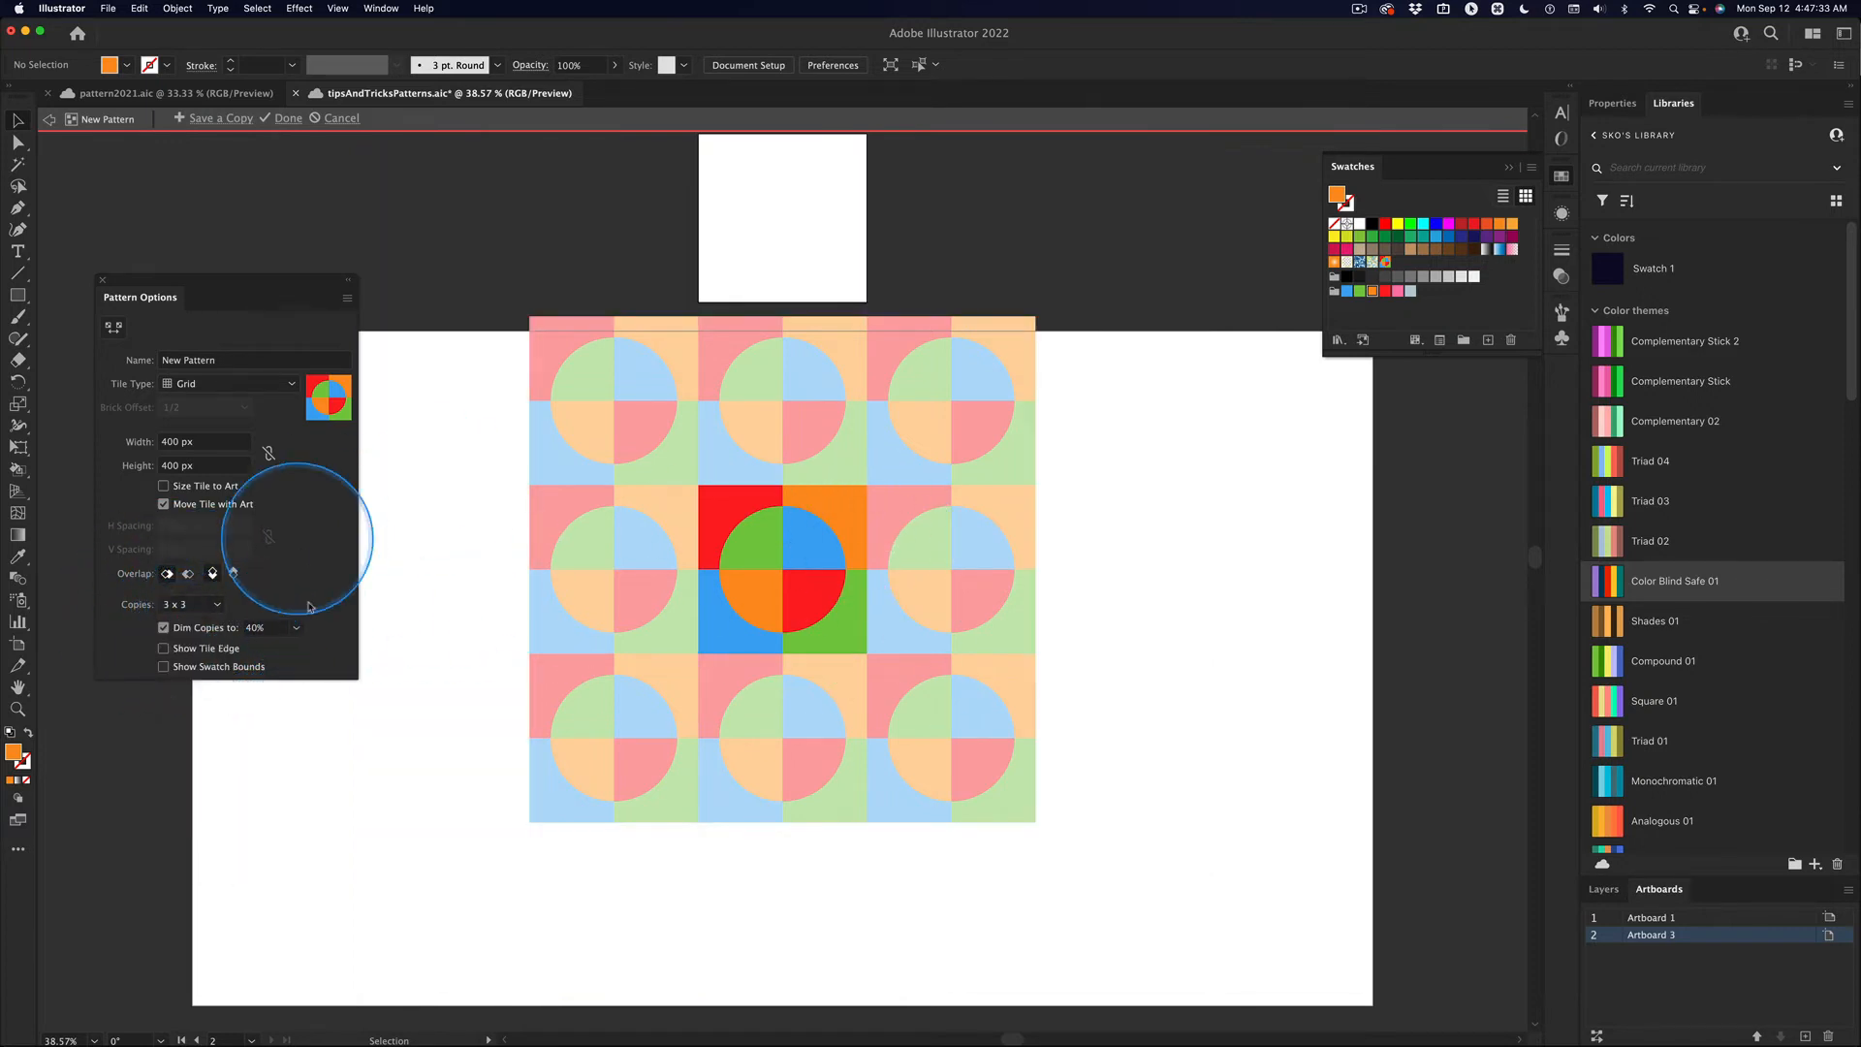
pyautogui.click(218, 601)
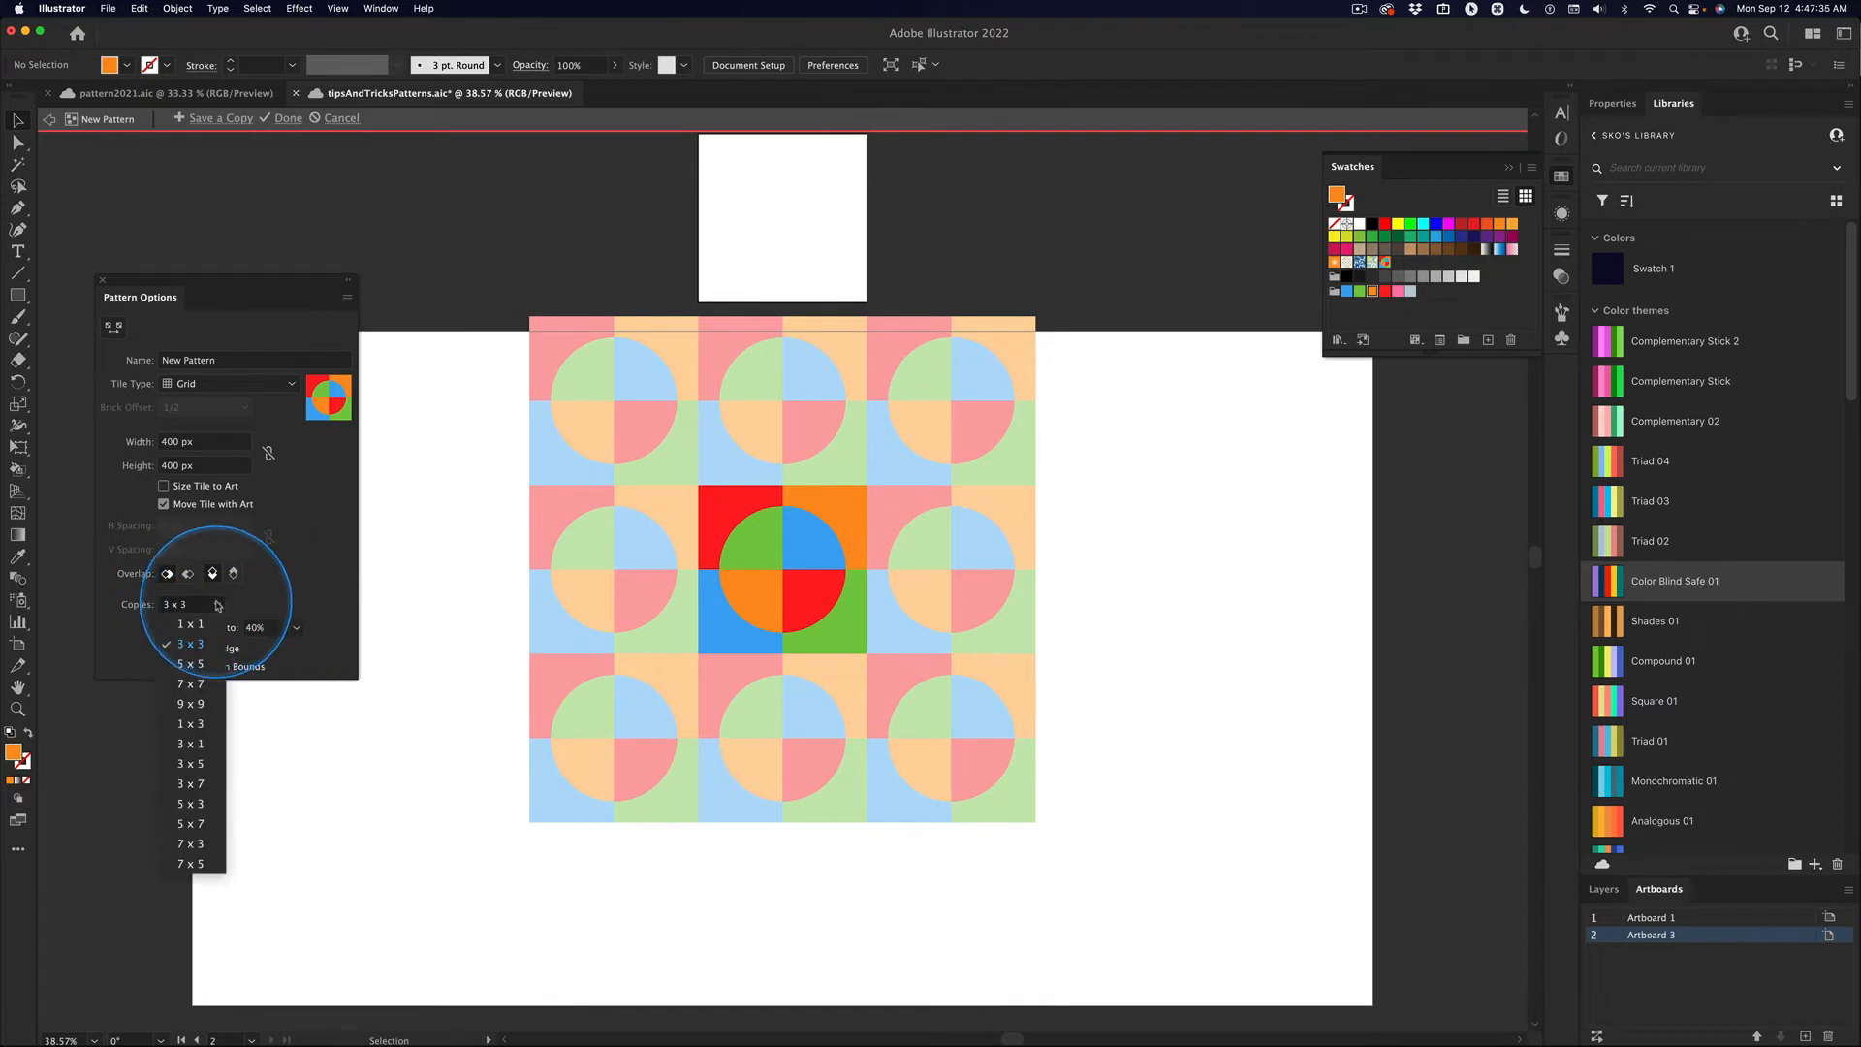
pyautogui.click(200, 652)
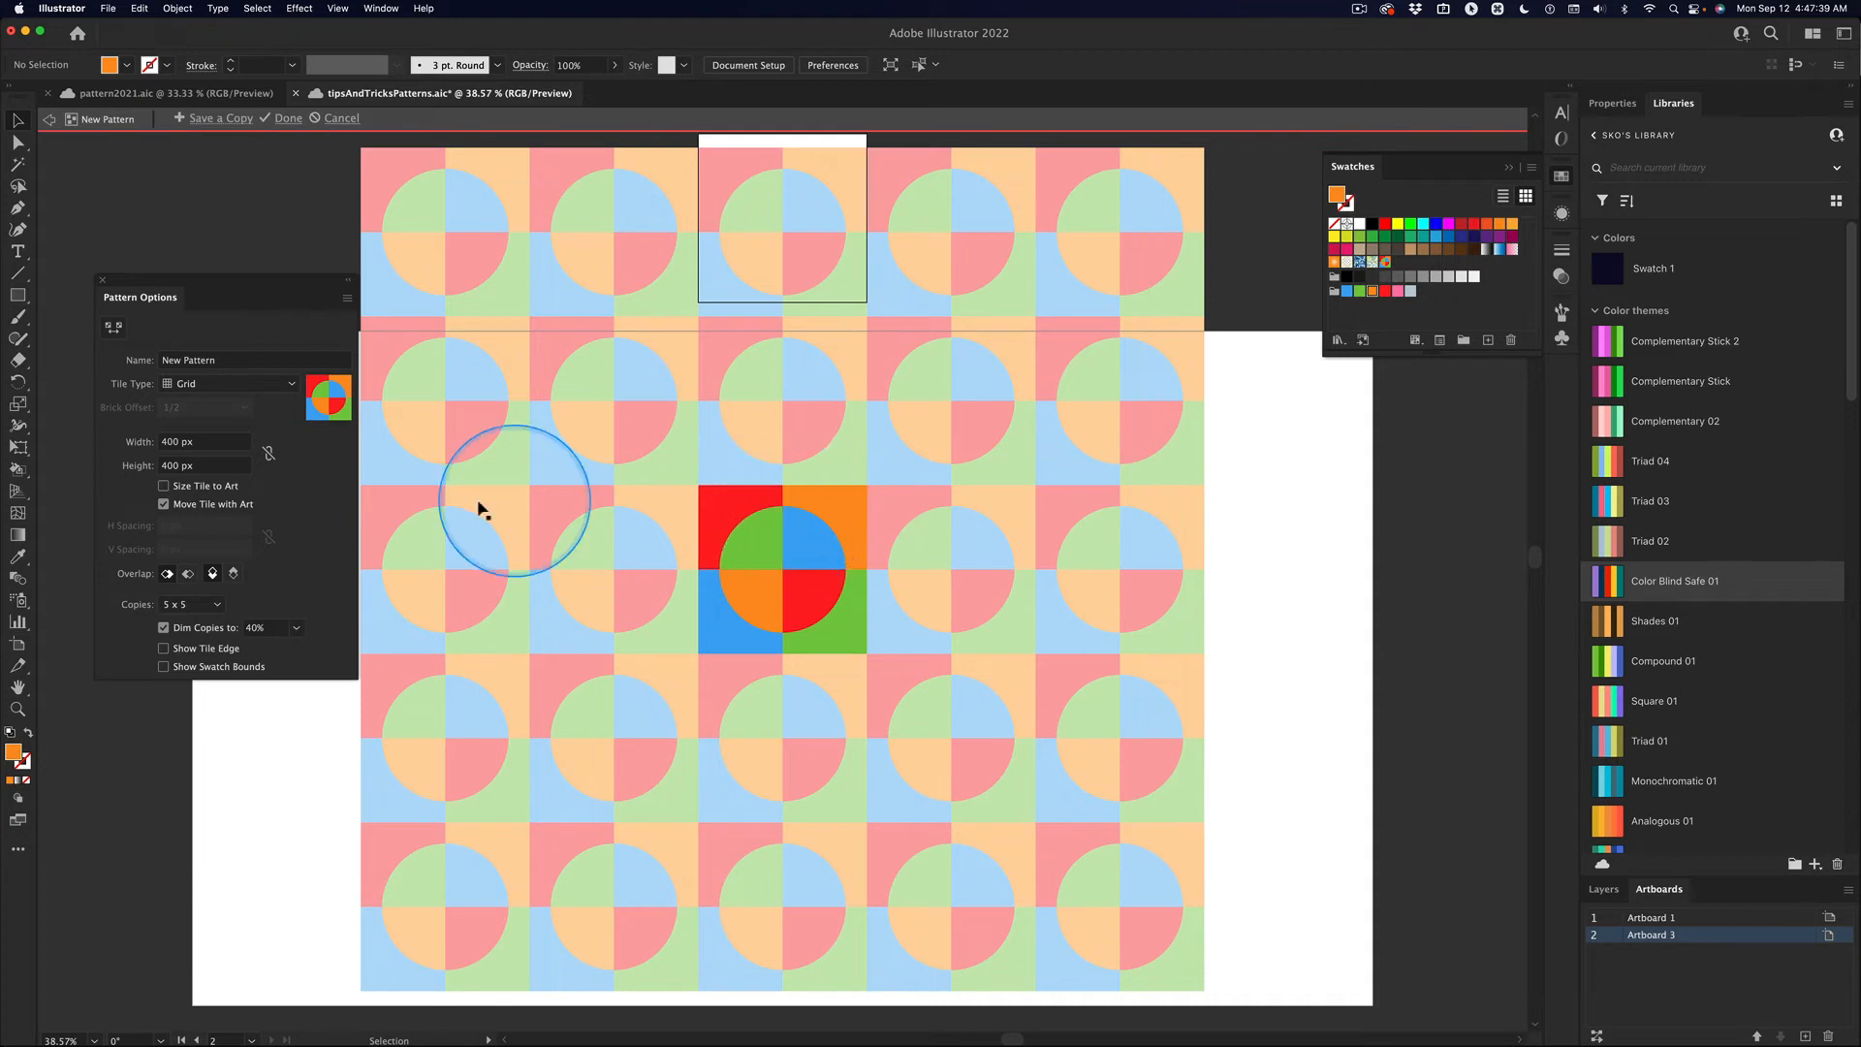
# - Try the Brick by Column tile type for the pattern, and return it to Grid
pyautogui.click(222, 389)
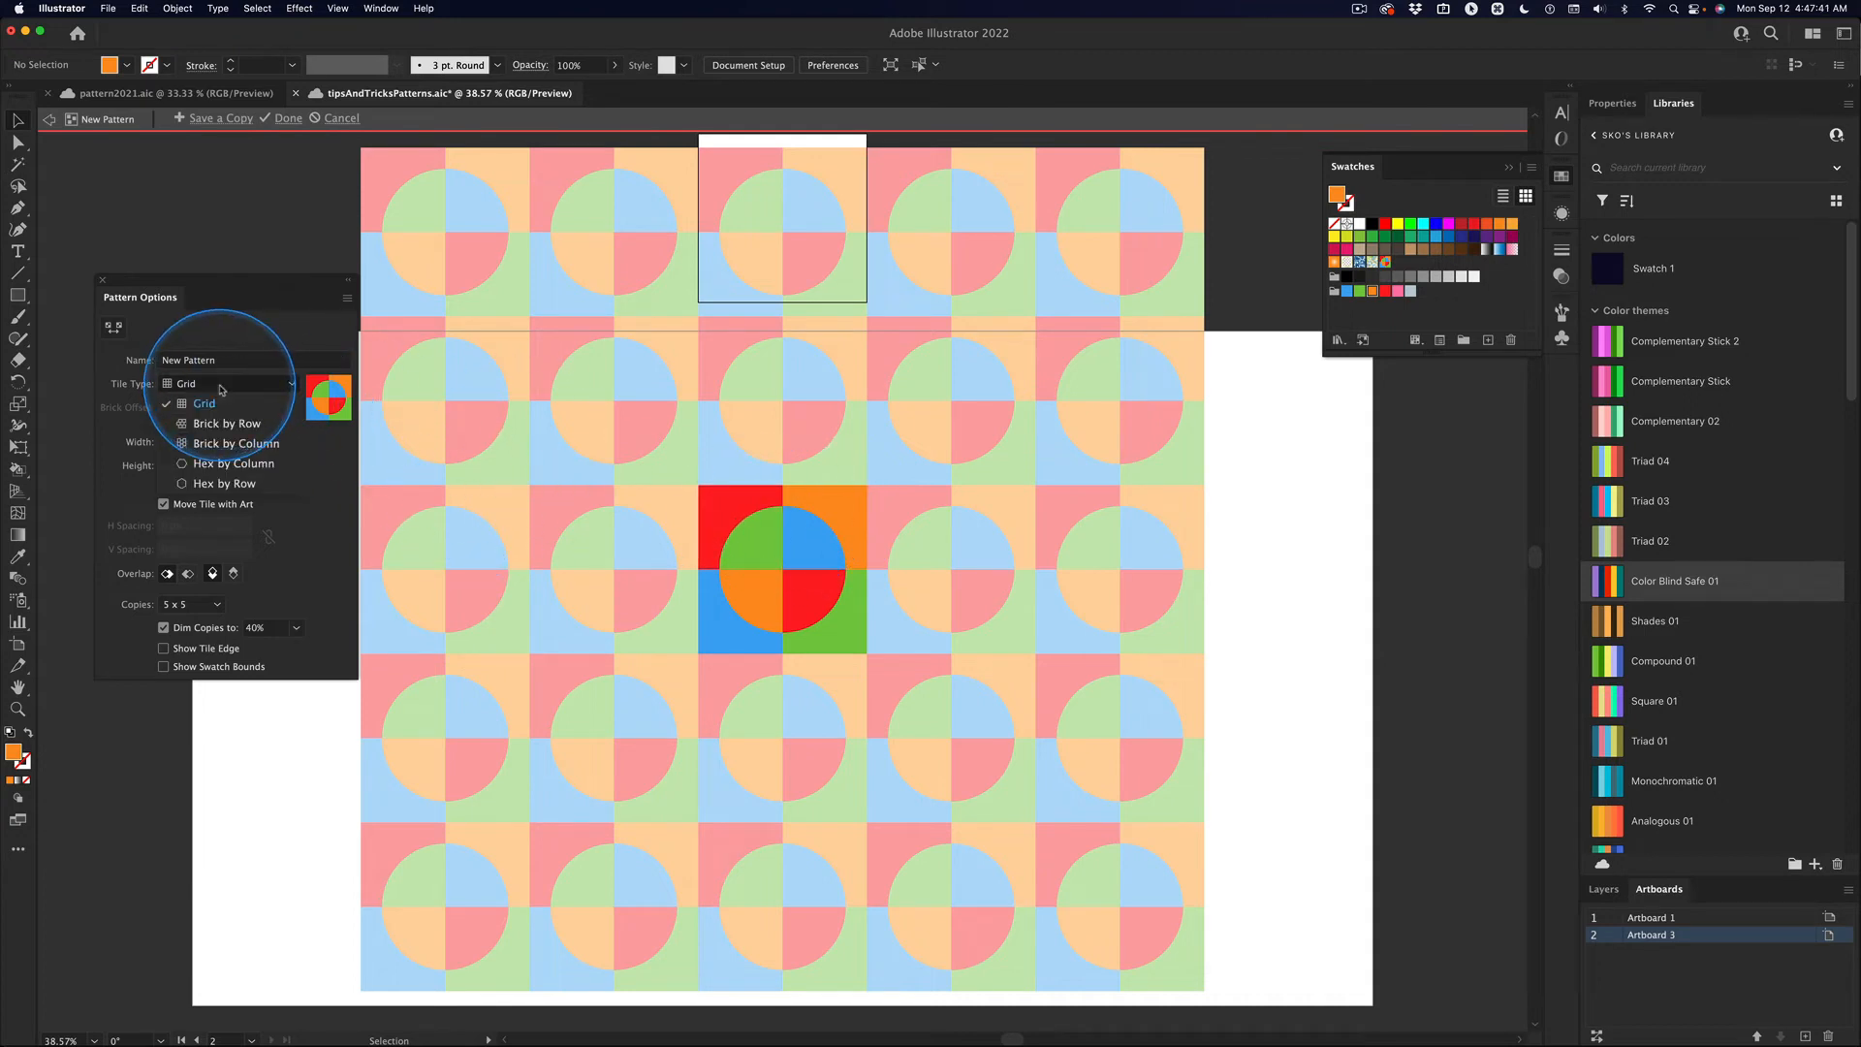
pyautogui.click(223, 444)
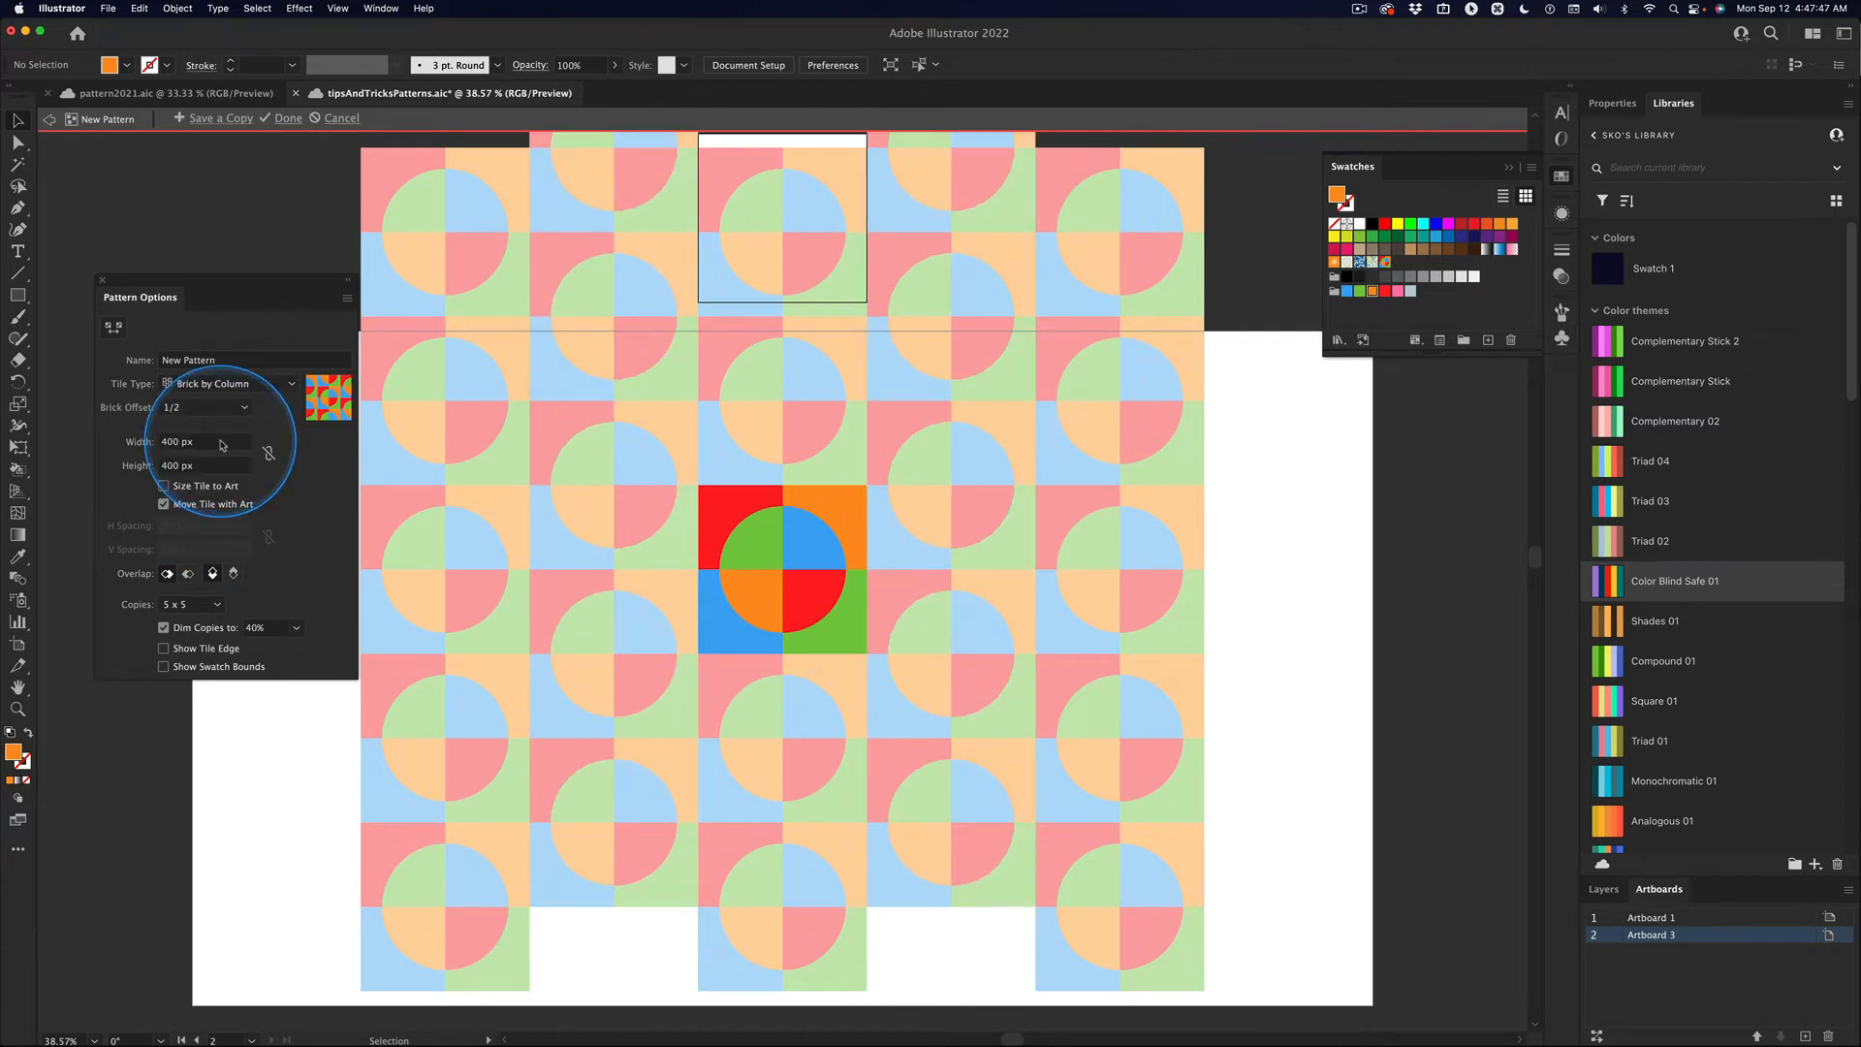
pyautogui.click(221, 384)
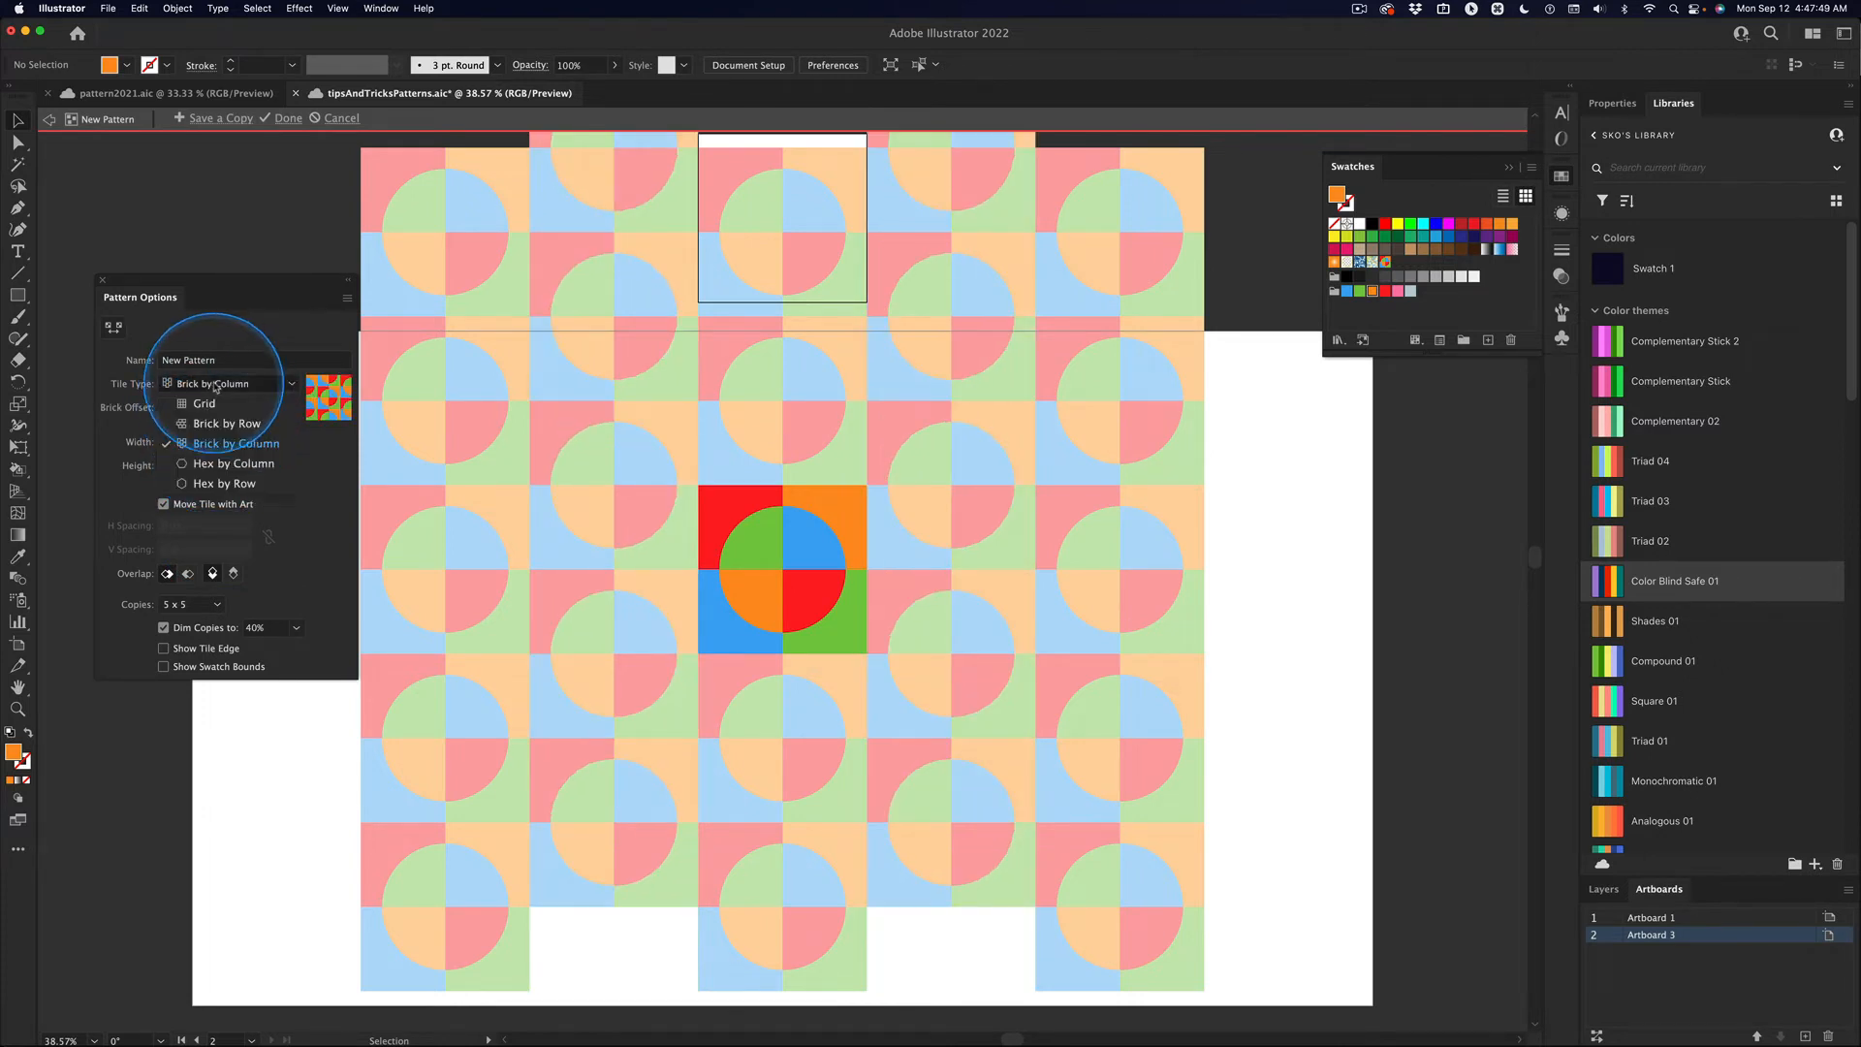
pyautogui.click(210, 411)
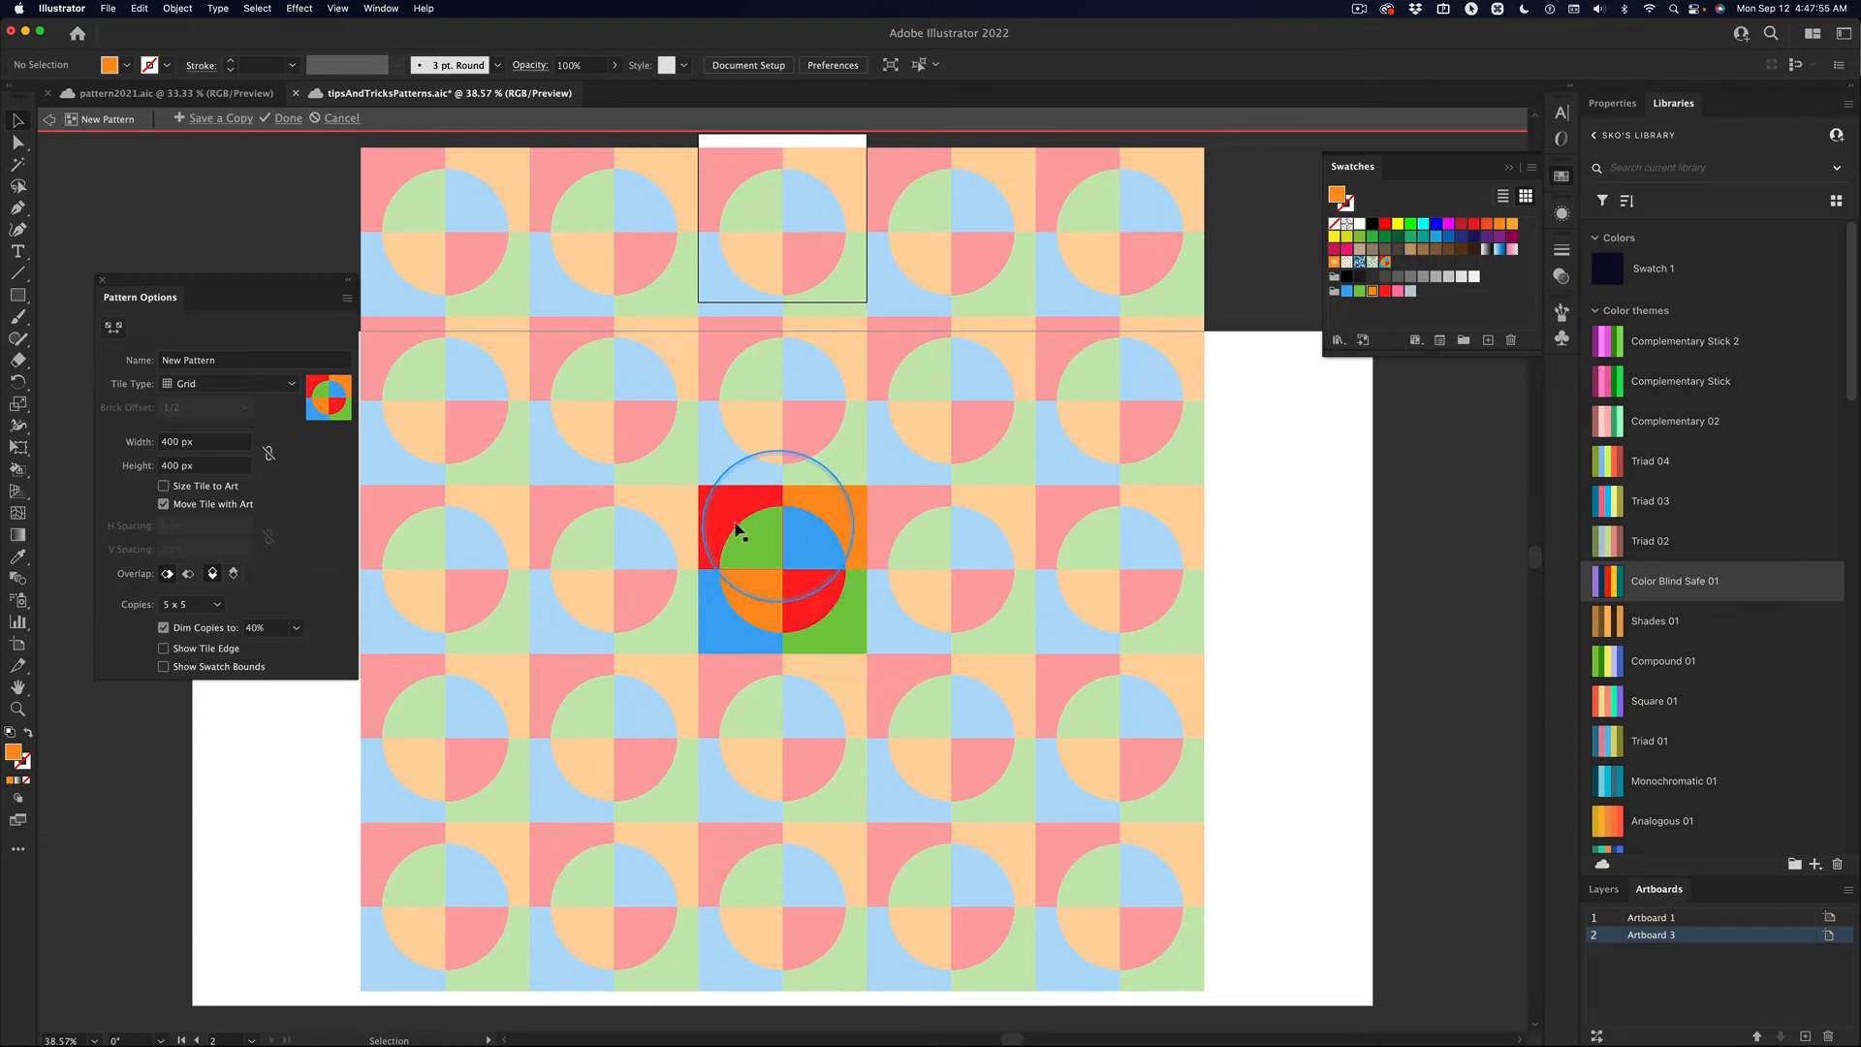
pyautogui.click(201, 386)
pyautogui.click(203, 404)
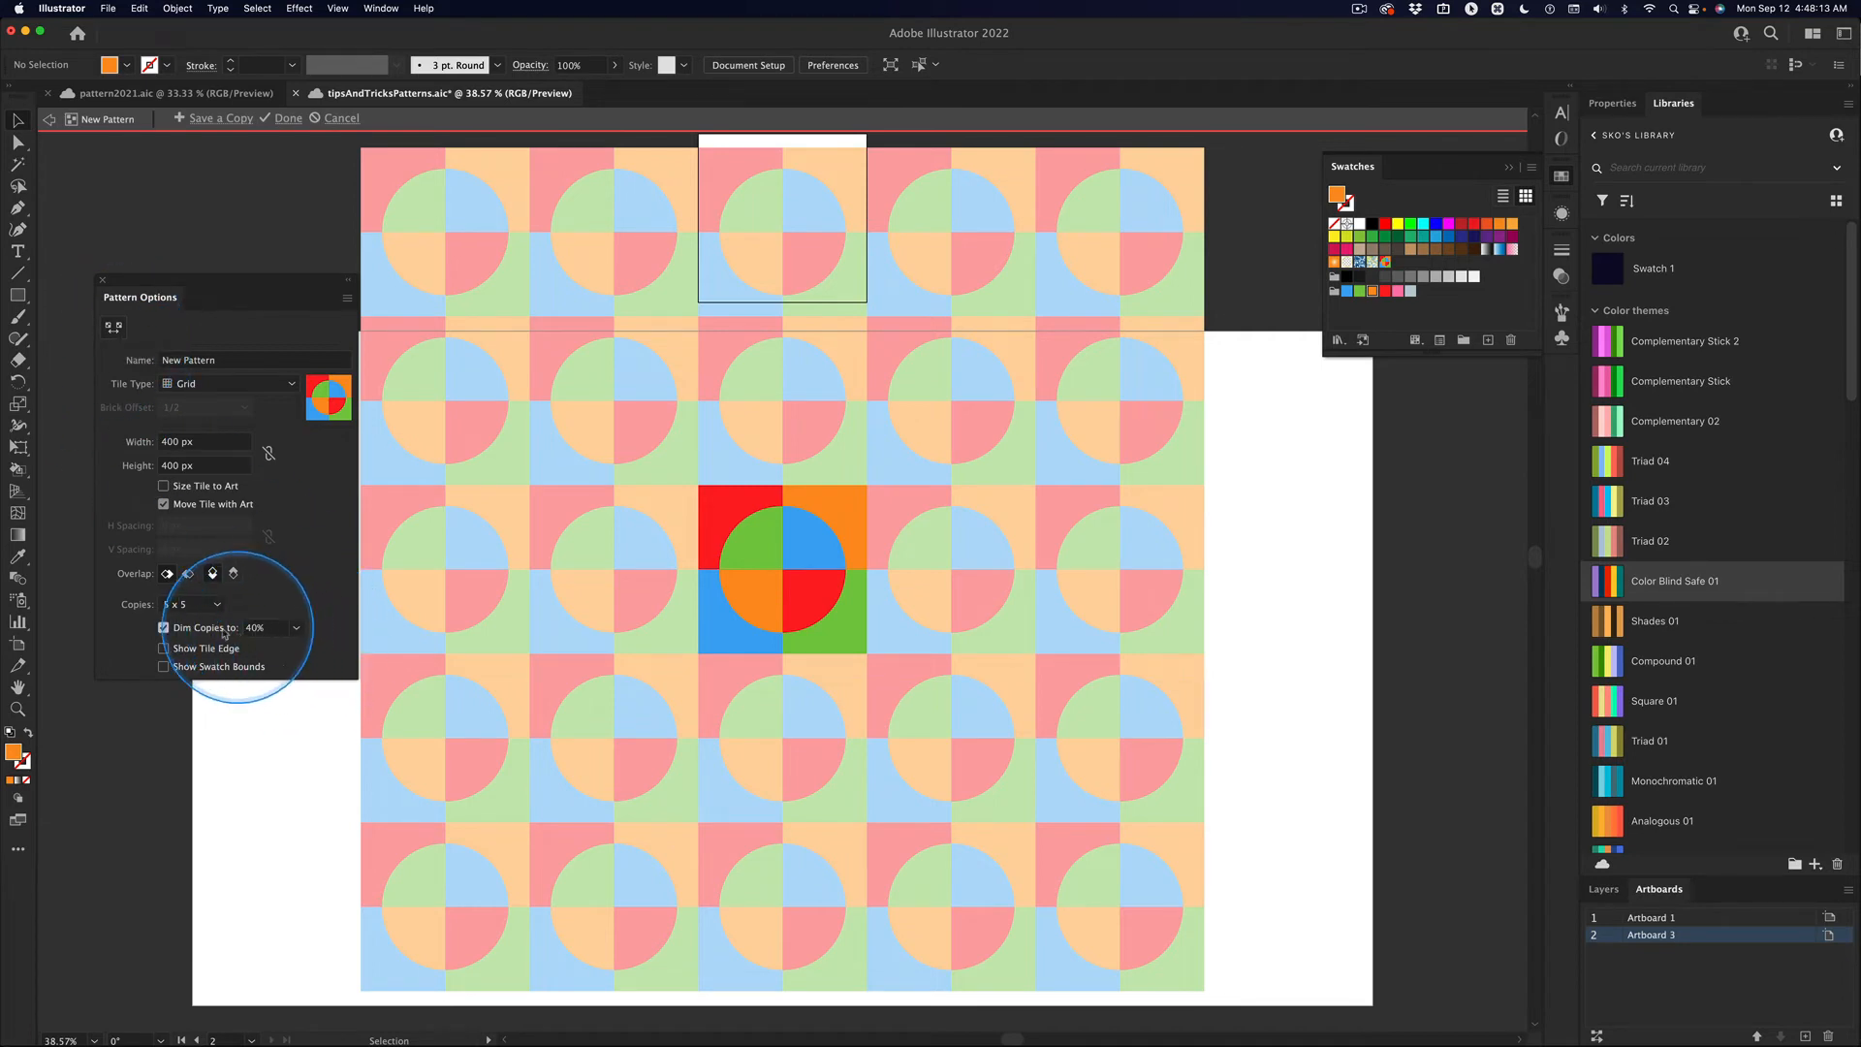
# - Try dimming the pattern copies to 100% and 70%, and return the dimming to 40%
pyautogui.click(299, 629)
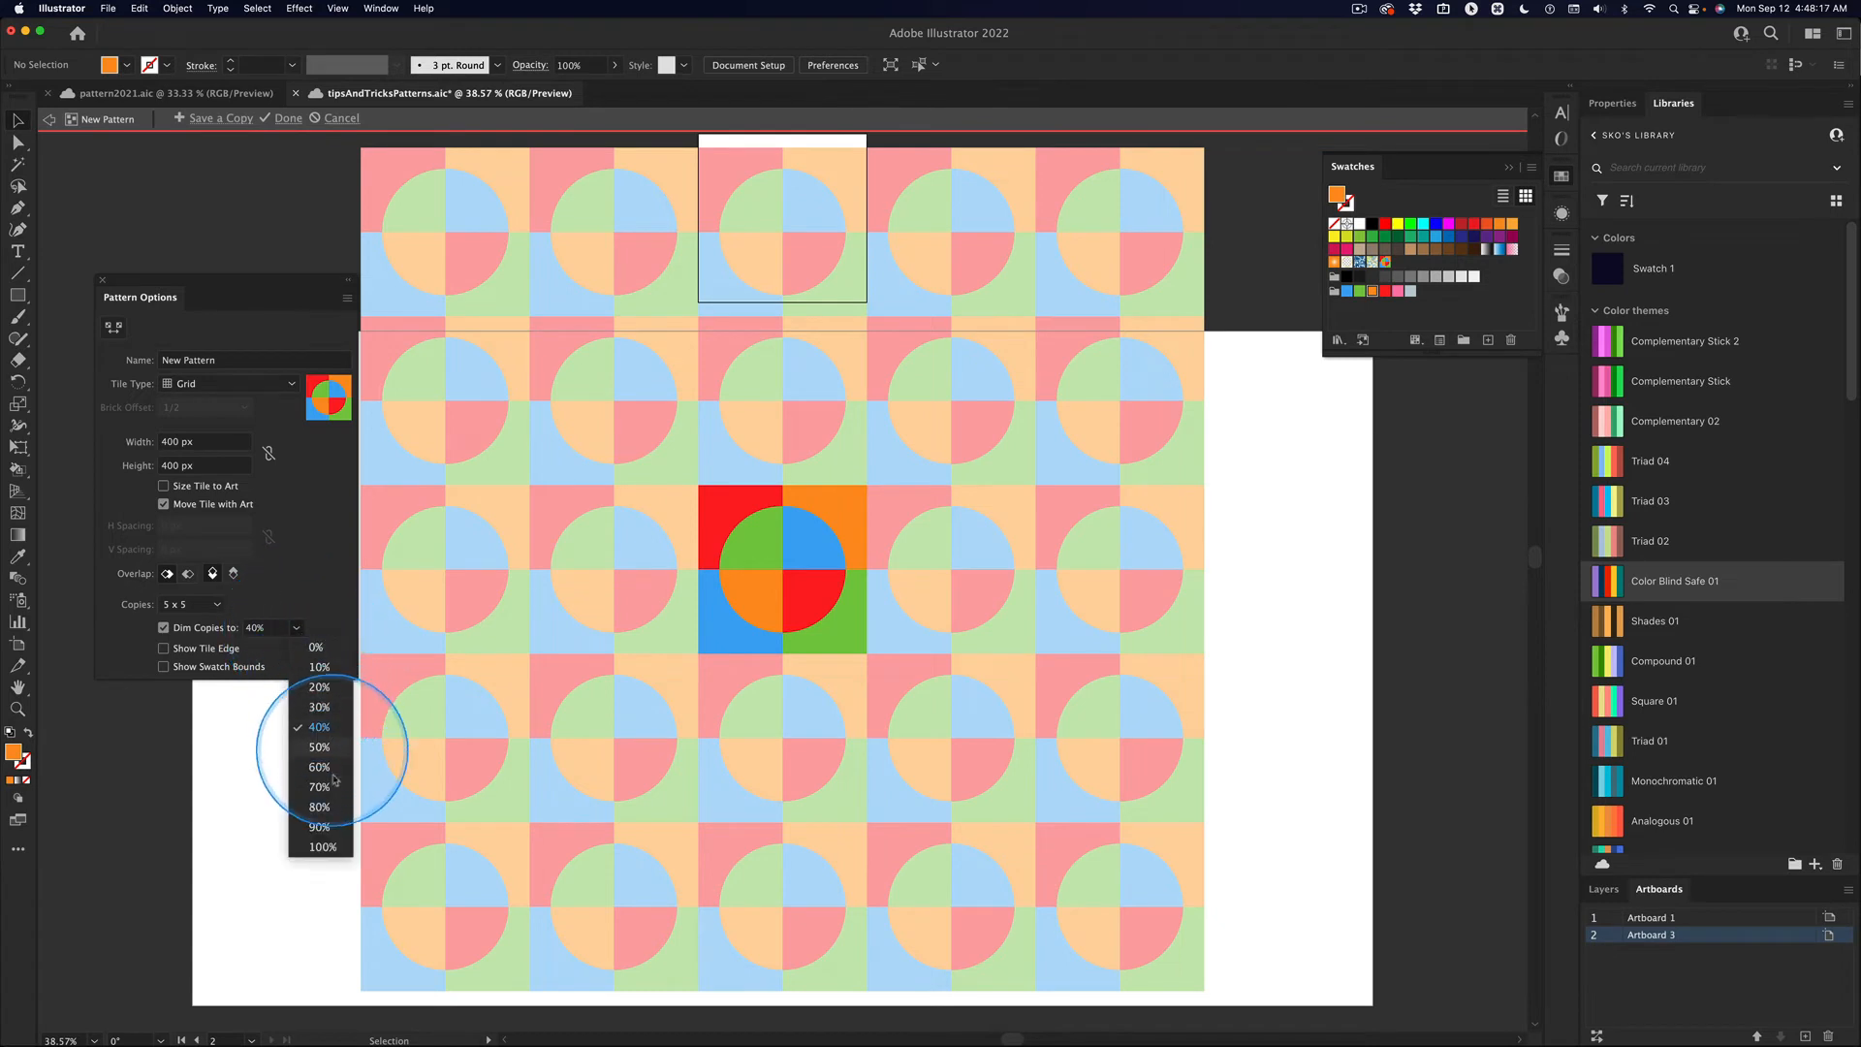
pyautogui.click(324, 848)
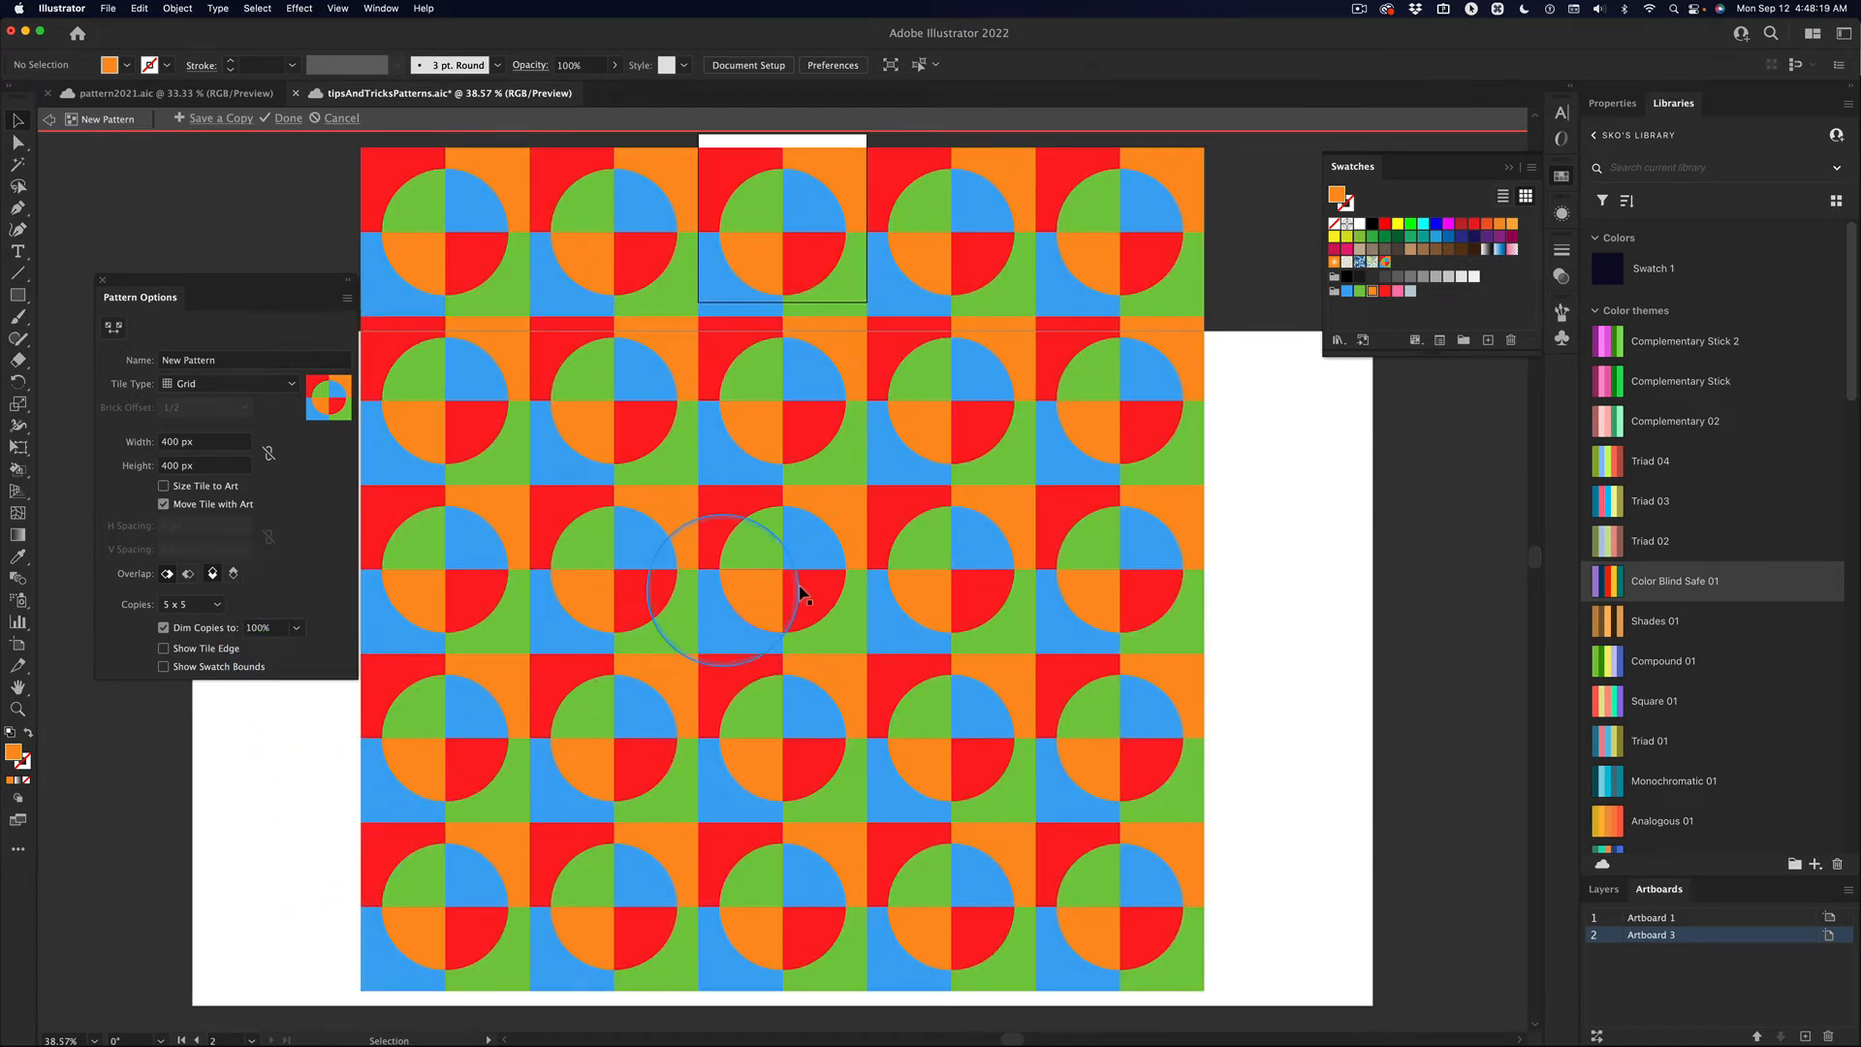
pyautogui.click(297, 629)
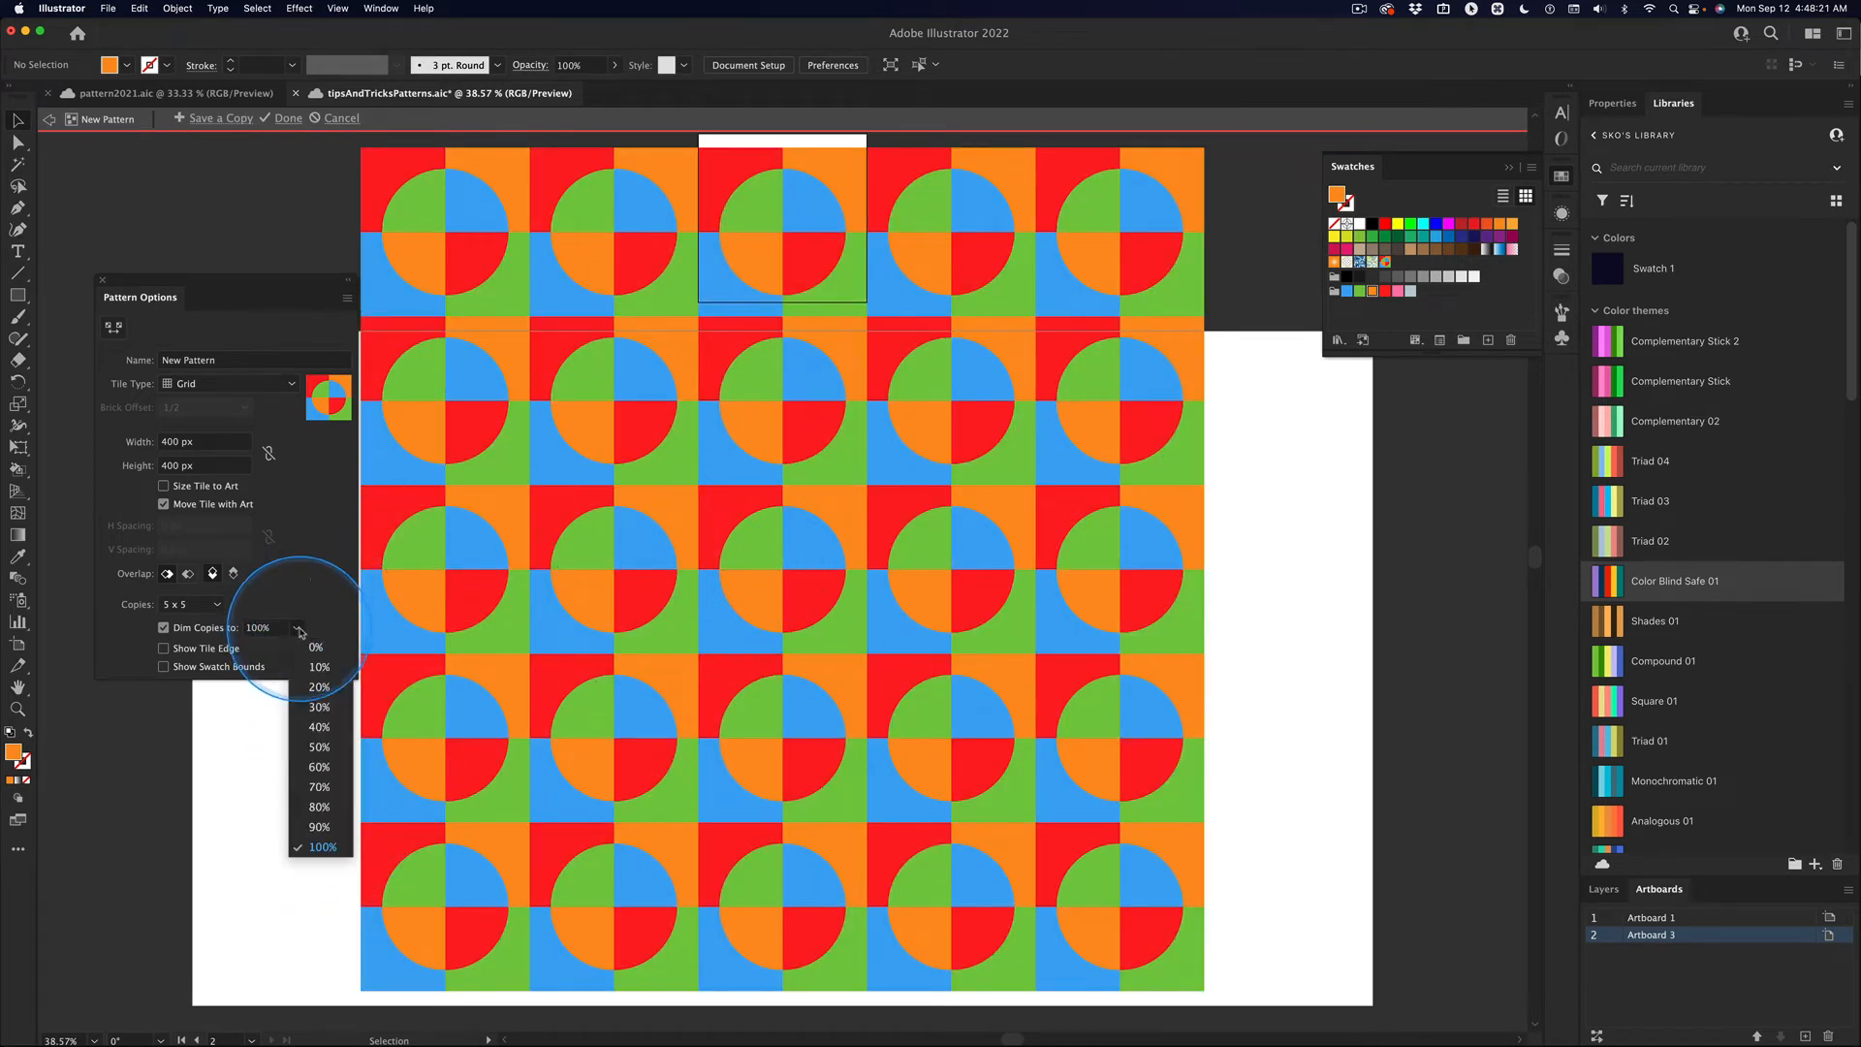
pyautogui.click(324, 788)
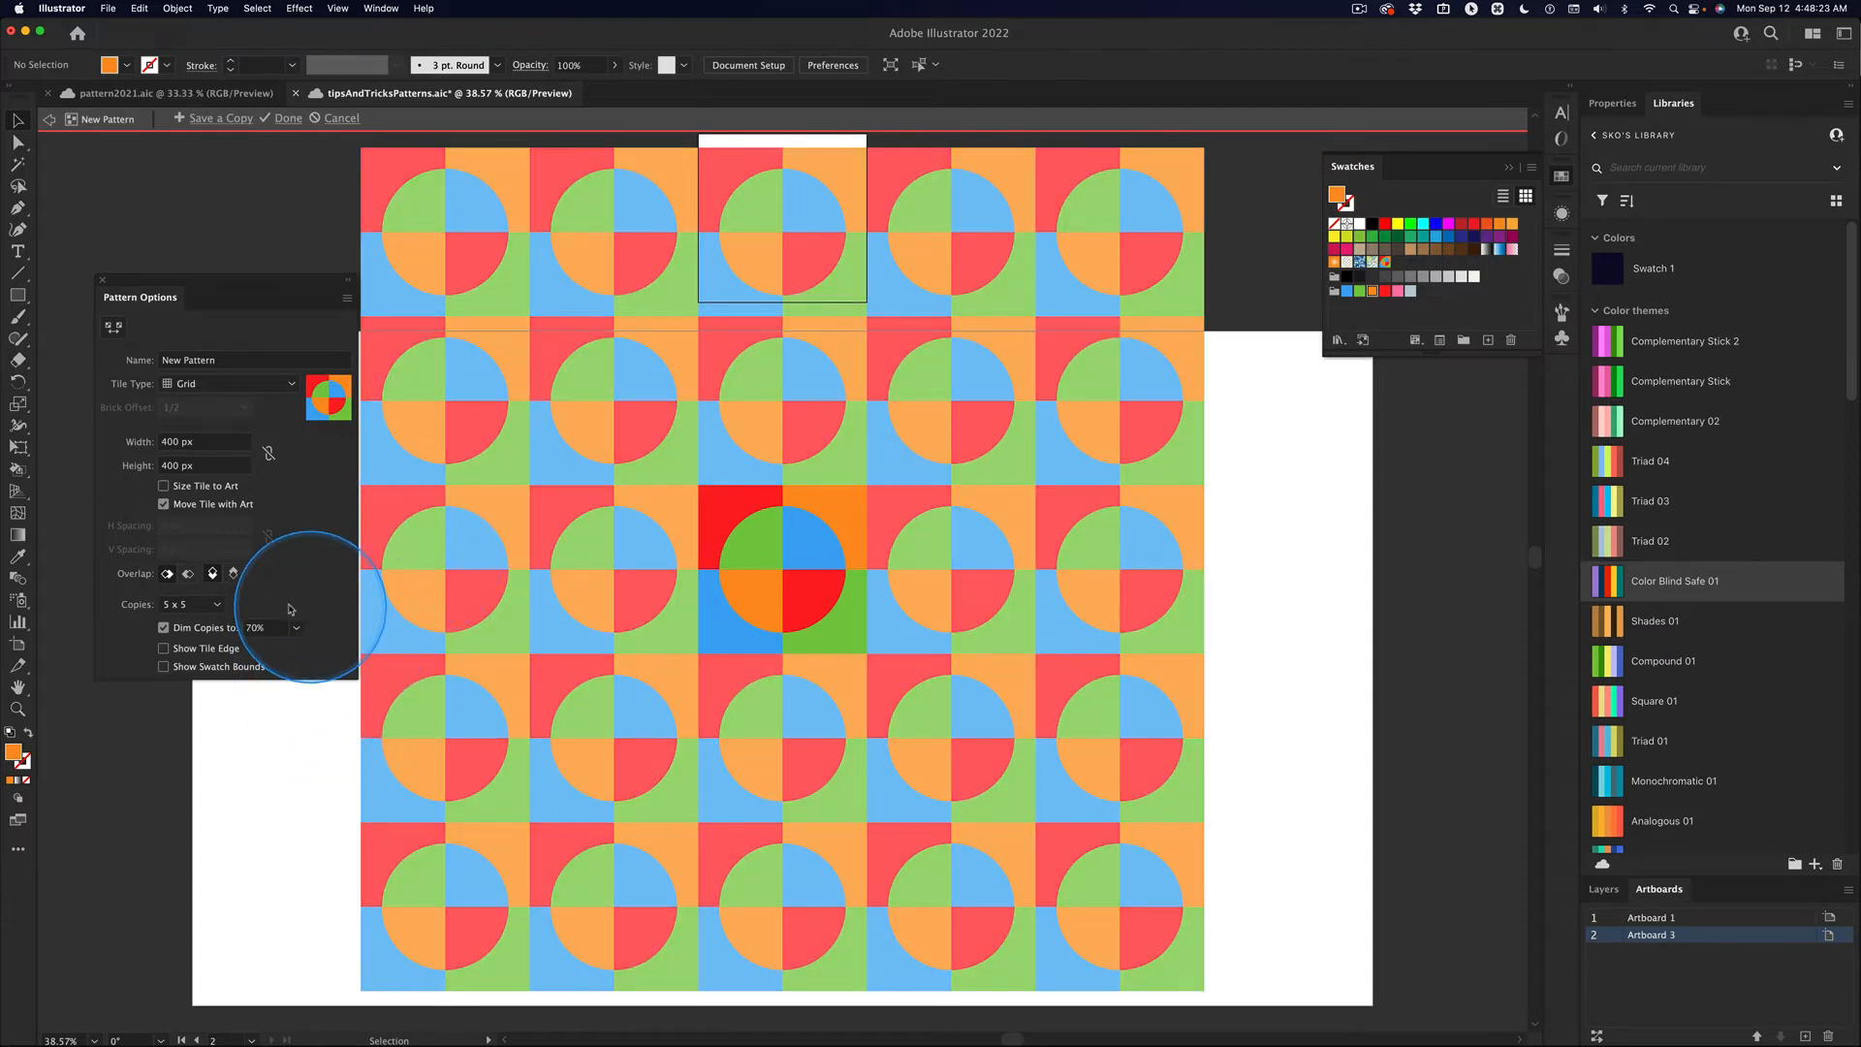
pyautogui.click(296, 631)
pyautogui.click(324, 729)
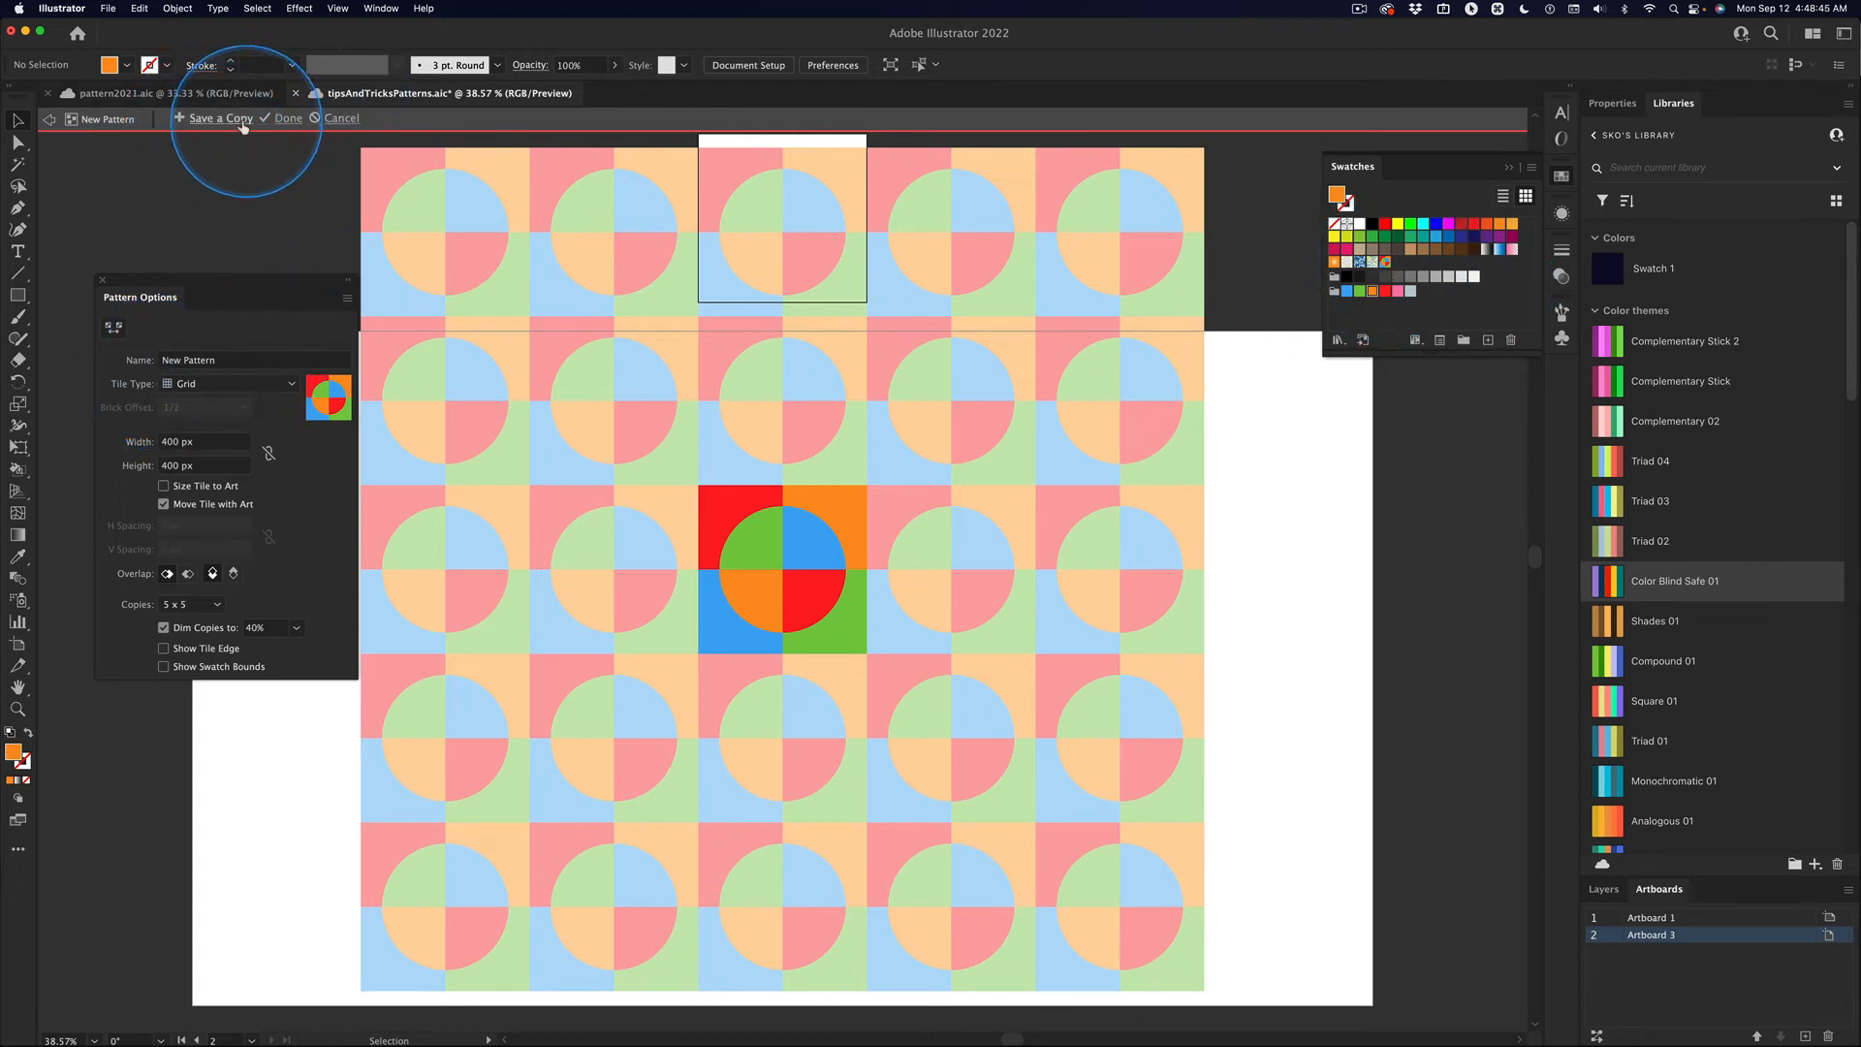
# - Finish editing the pattern and fill the large rectangle on Artboard 1 with the new four-colour pattern swatch
pyautogui.click(289, 118)
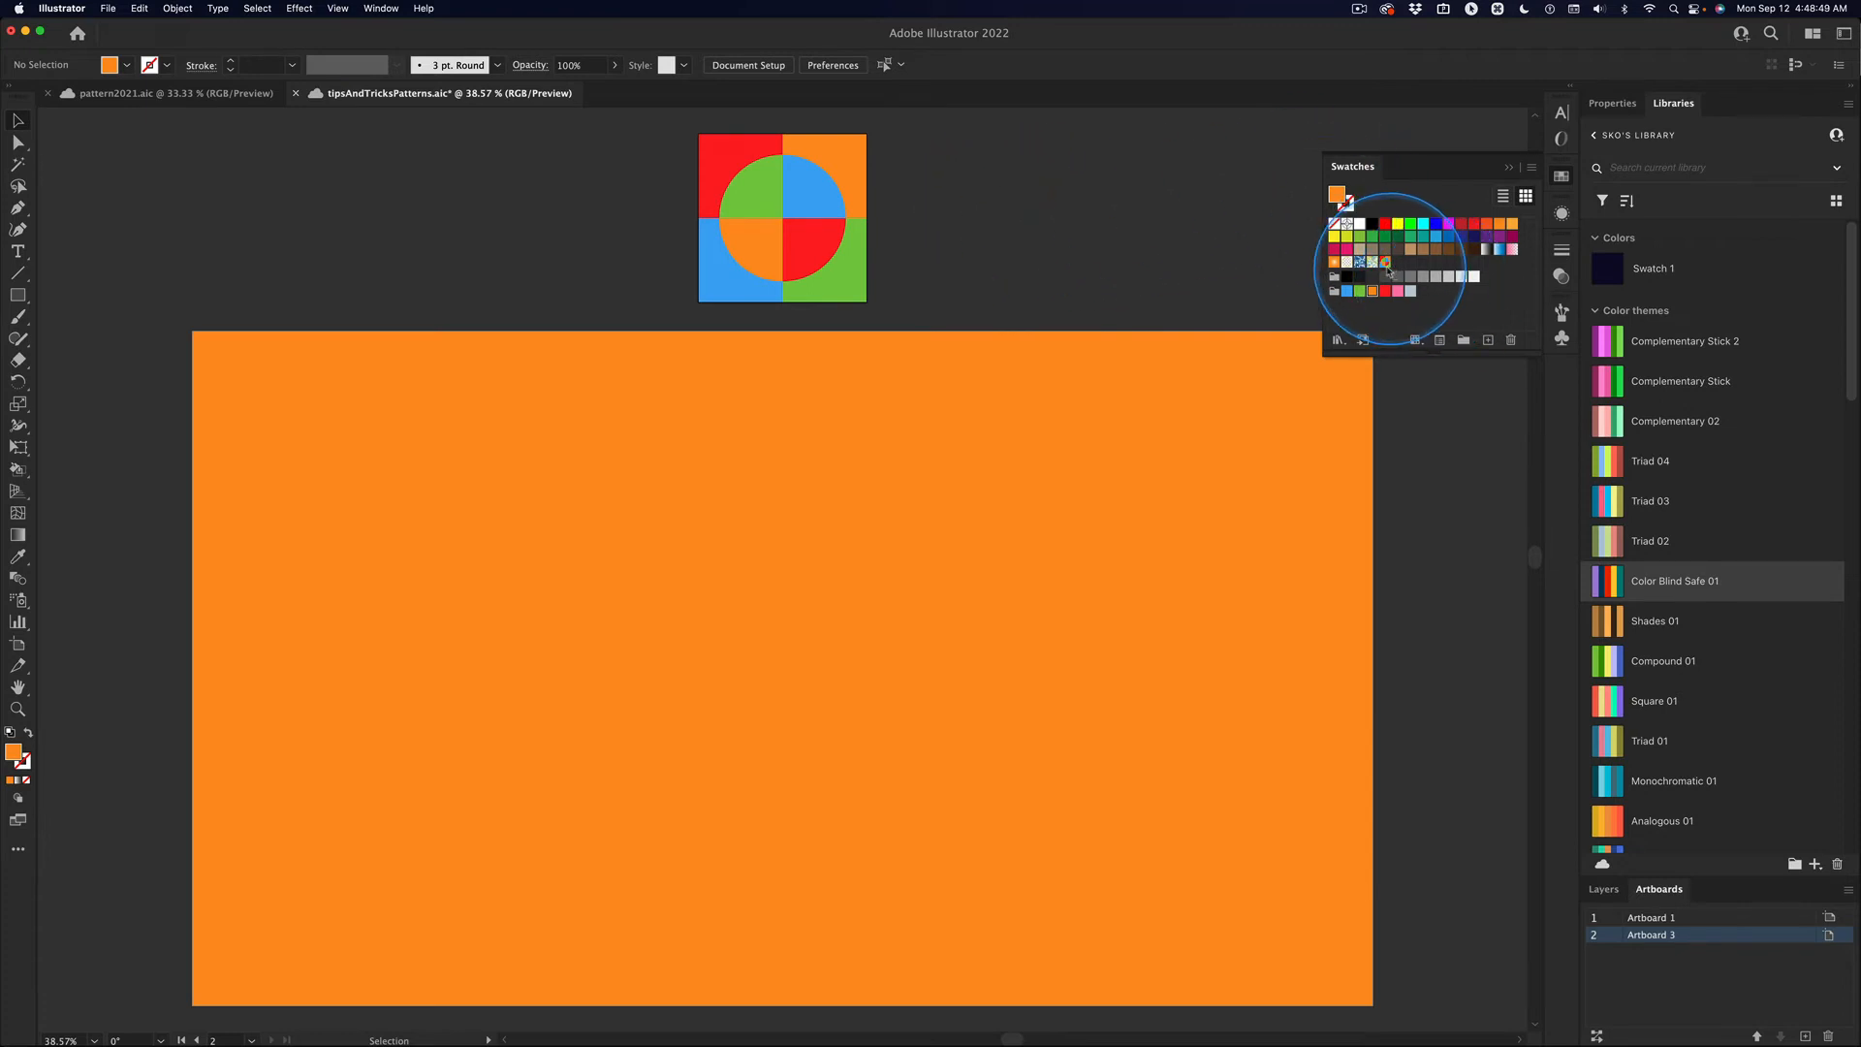
pyautogui.click(488, 456)
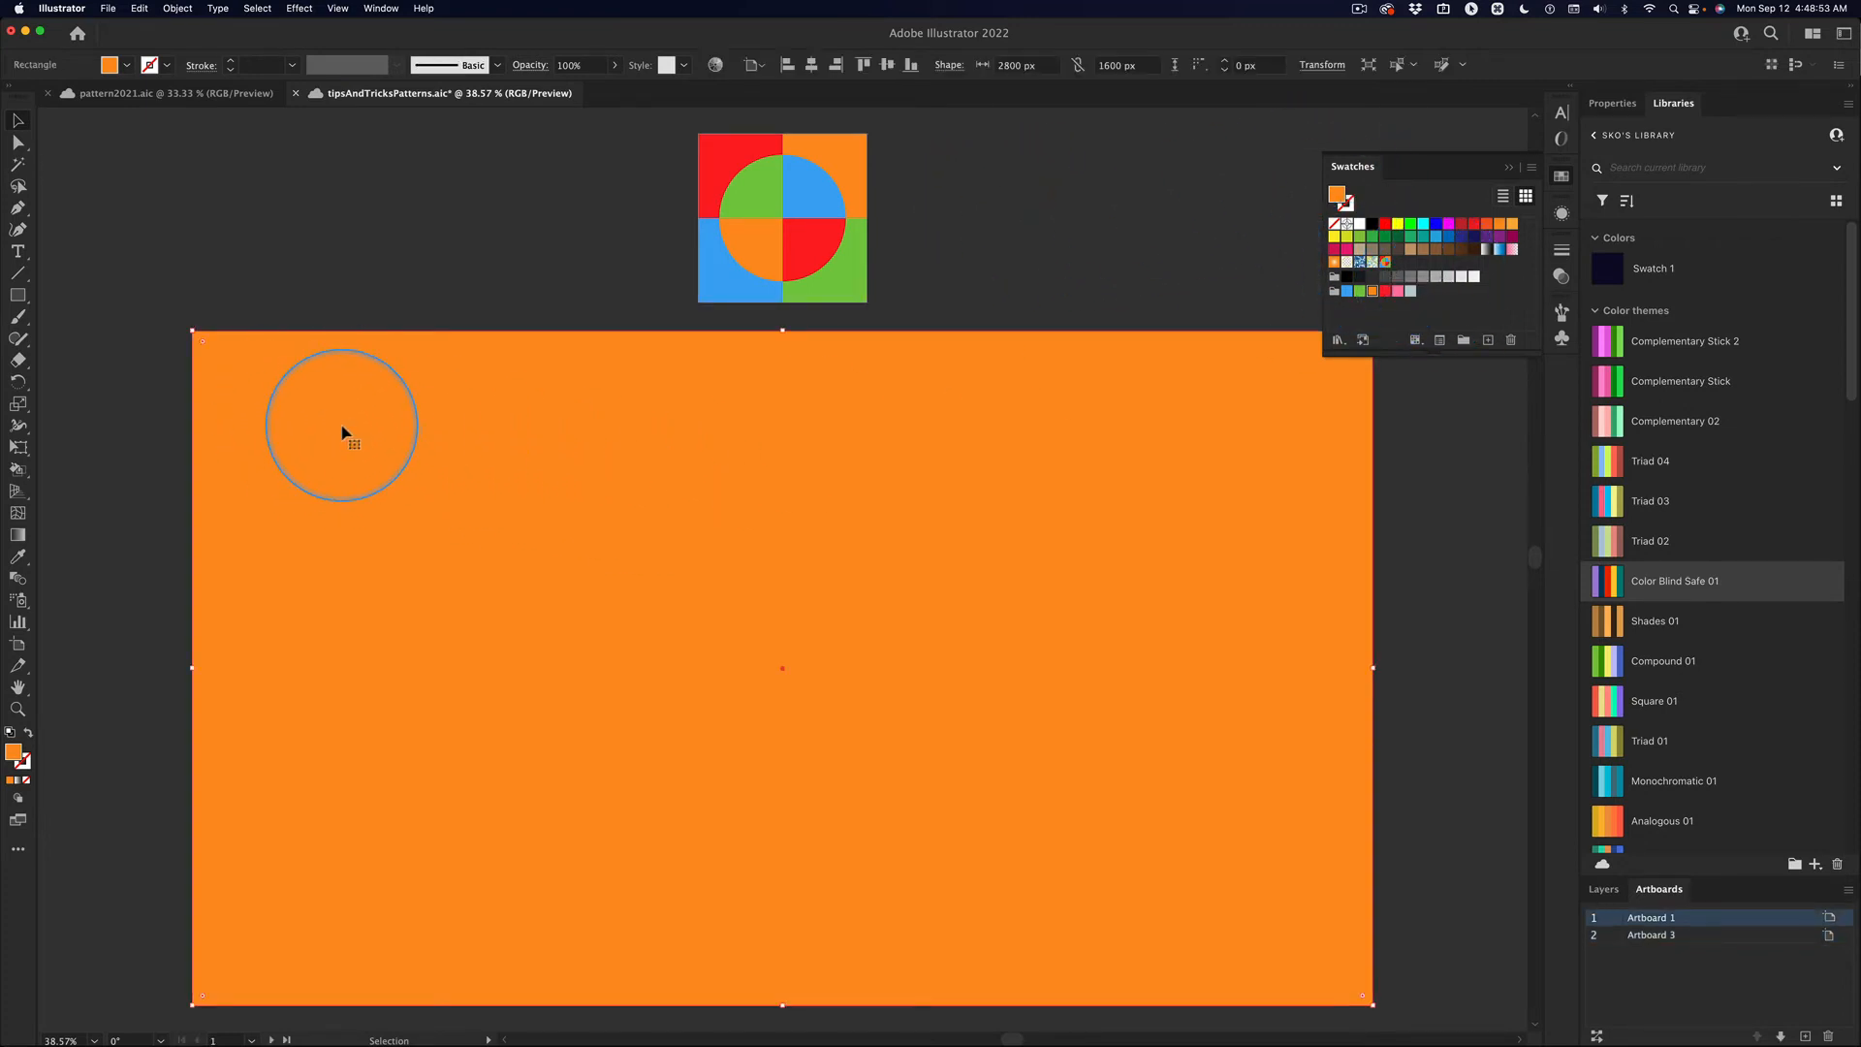
pyautogui.click(1435, 237)
pyautogui.click(1397, 236)
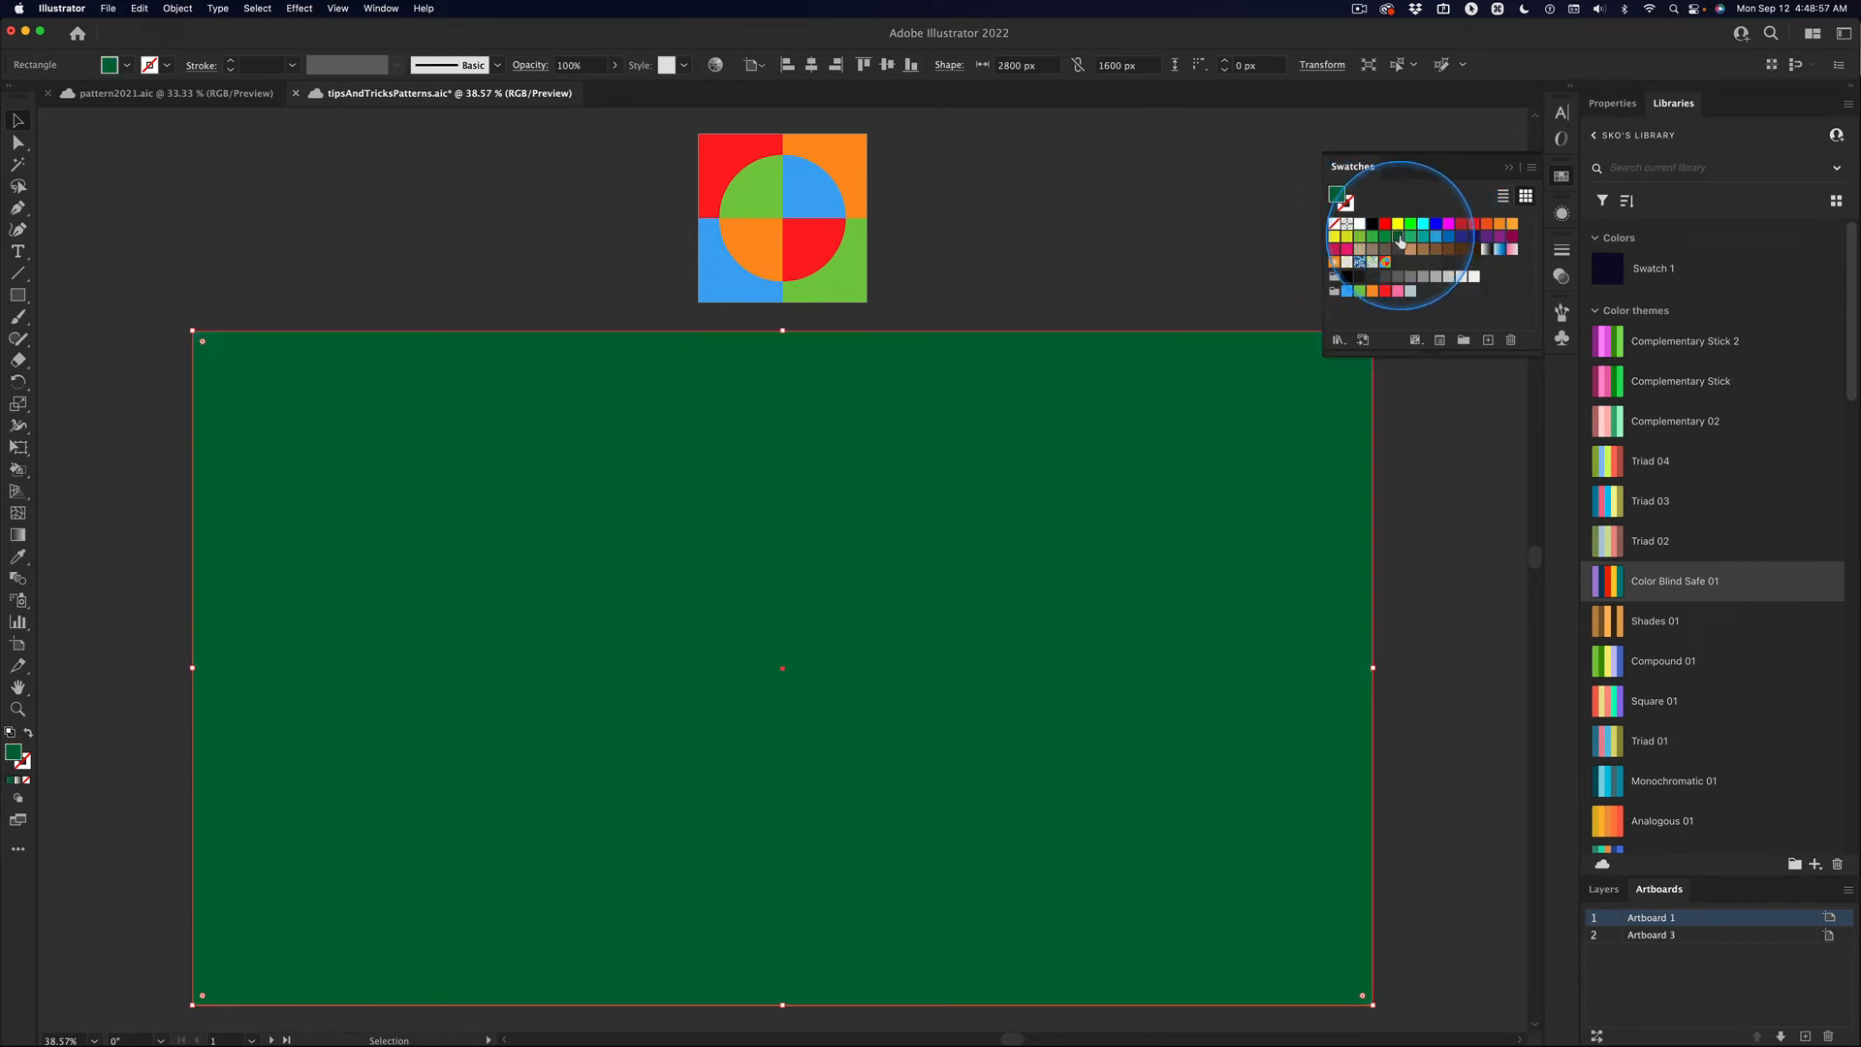
pyautogui.click(1386, 261)
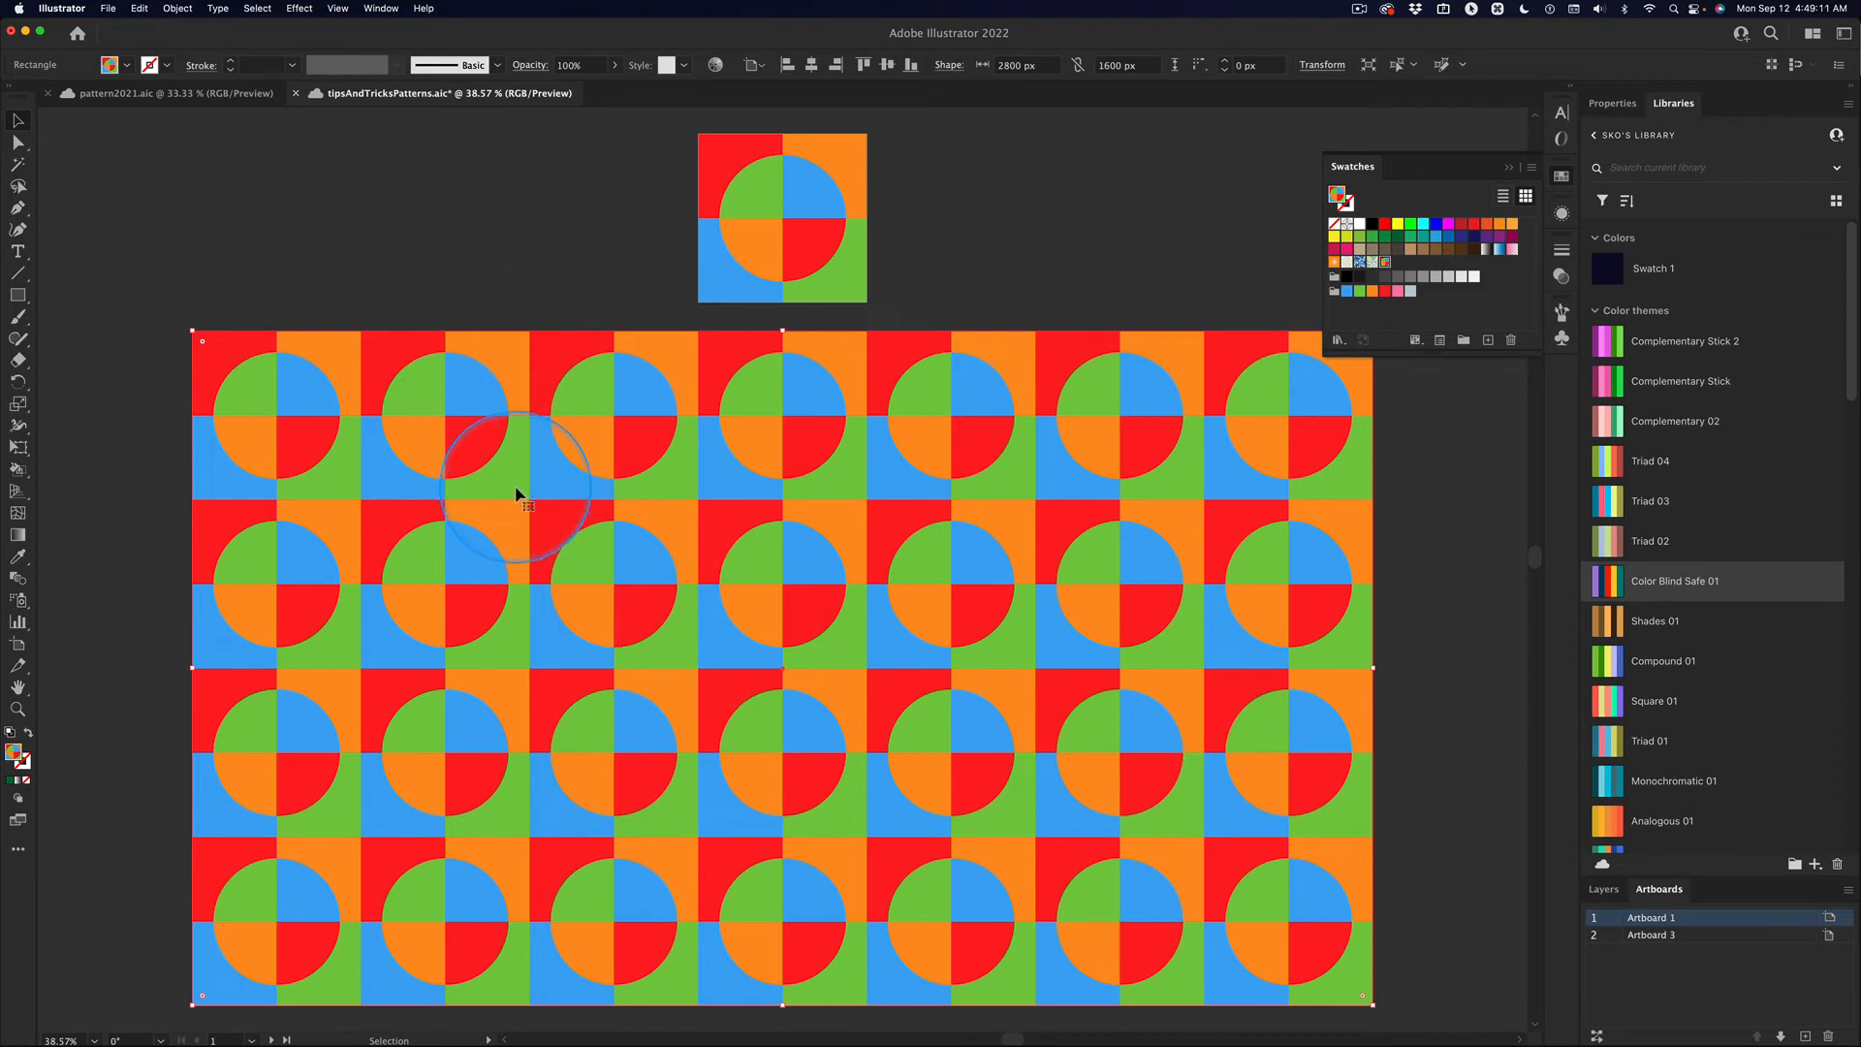
# - Collapse the Swatches panel and show the Layers panel
pyautogui.click(1512, 170)
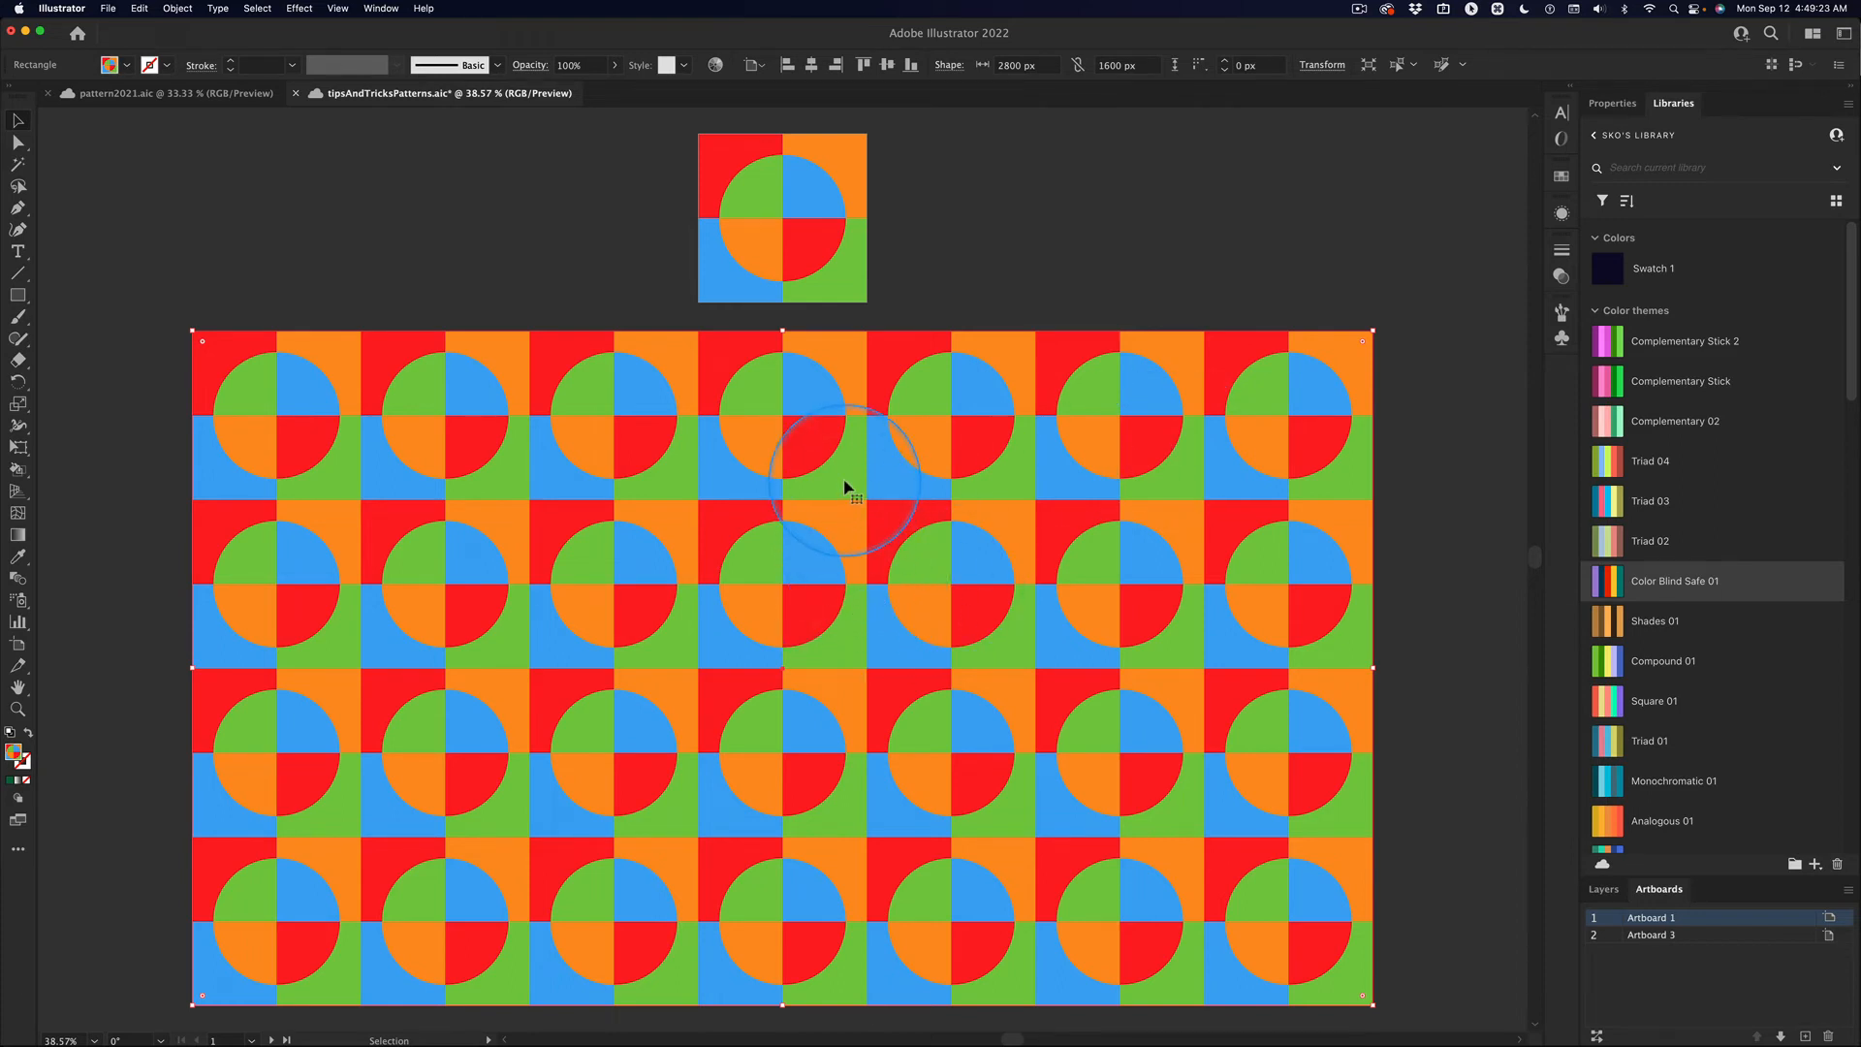
pyautogui.click(1603, 889)
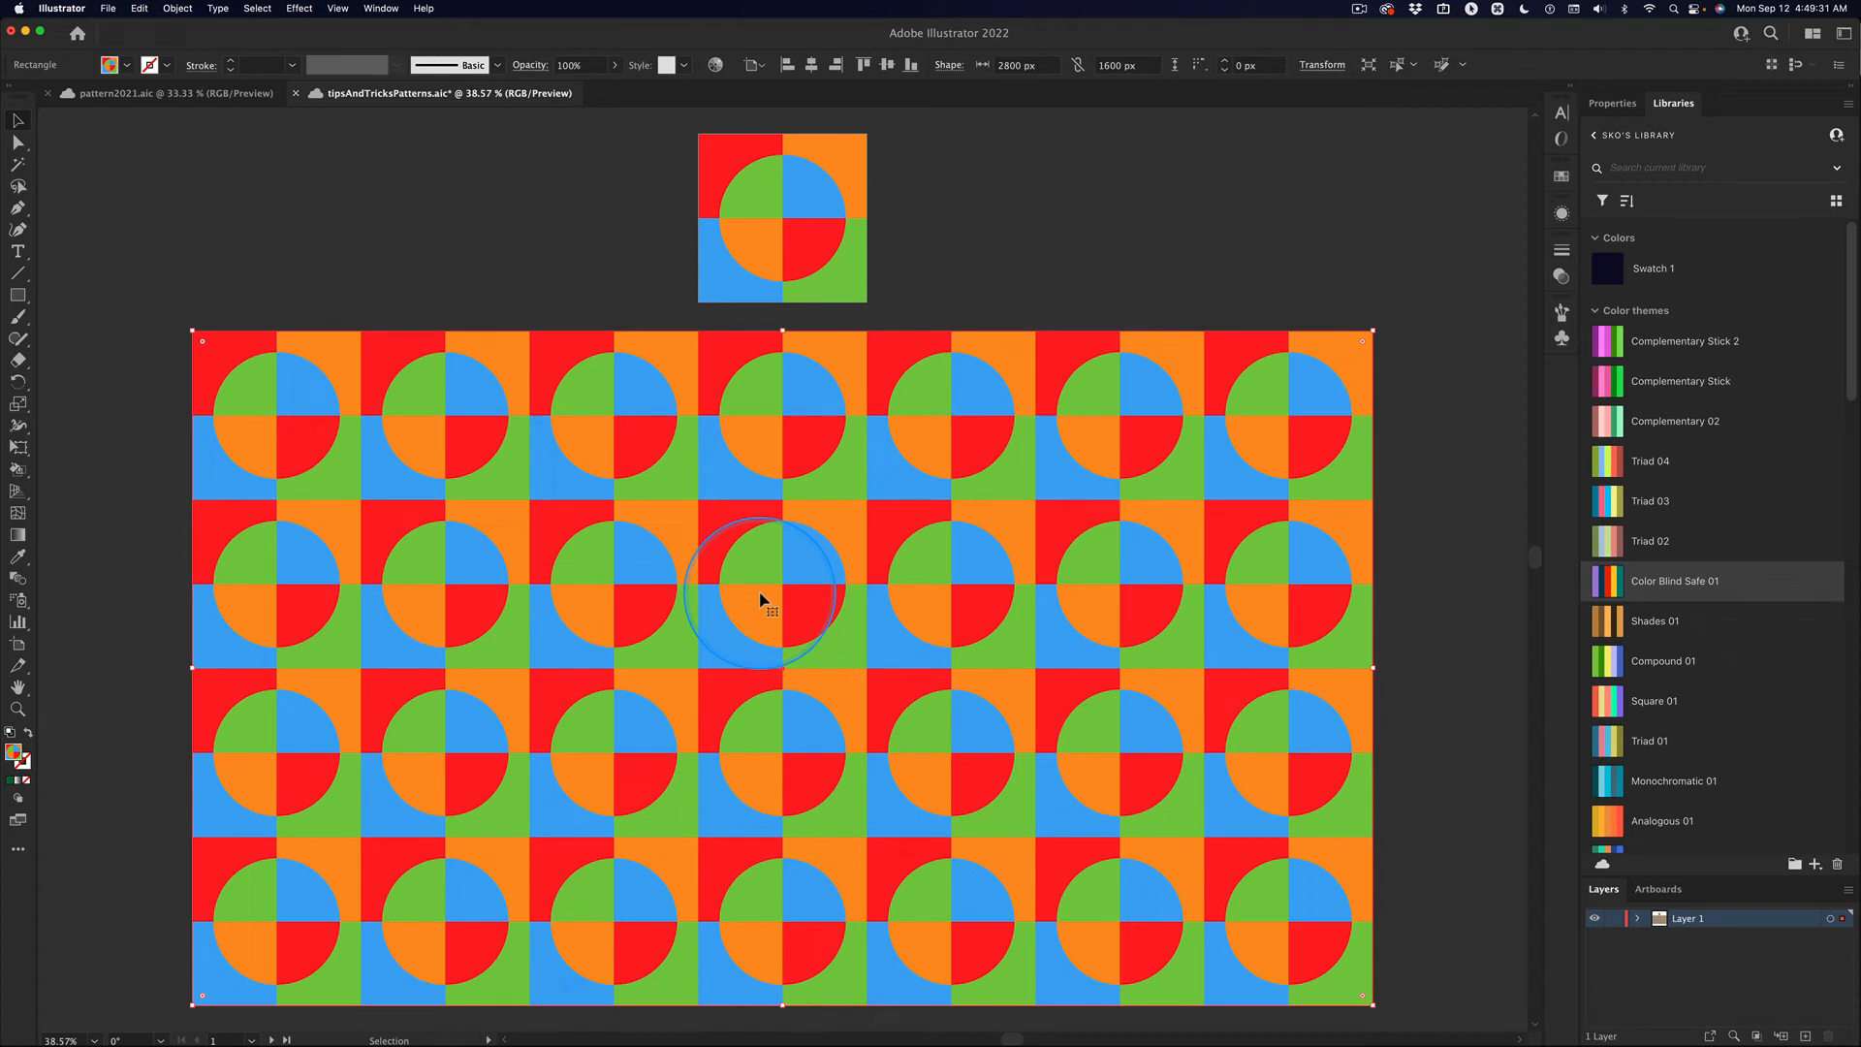
# - Cut the pattern-filled rectangle from the large artboard and add a new layer named Patterns
pyautogui.press('super+x')
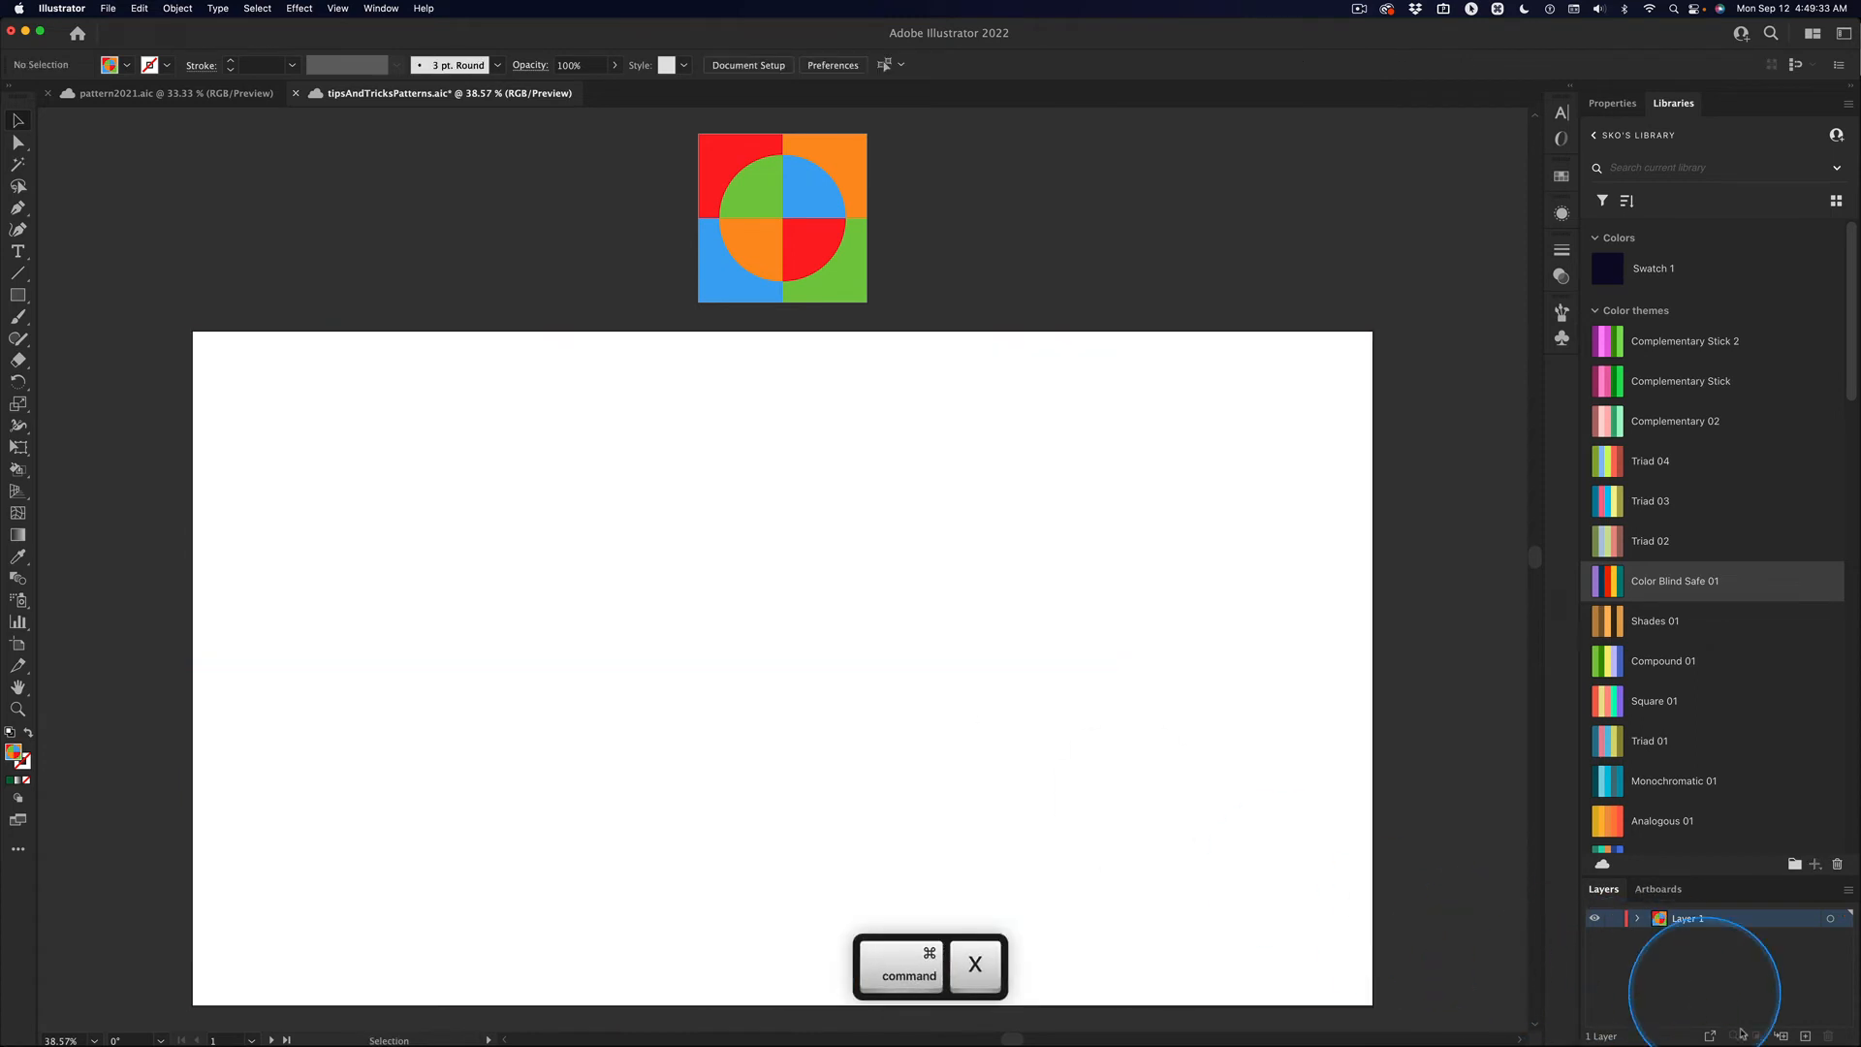
pyautogui.click(1807, 1036)
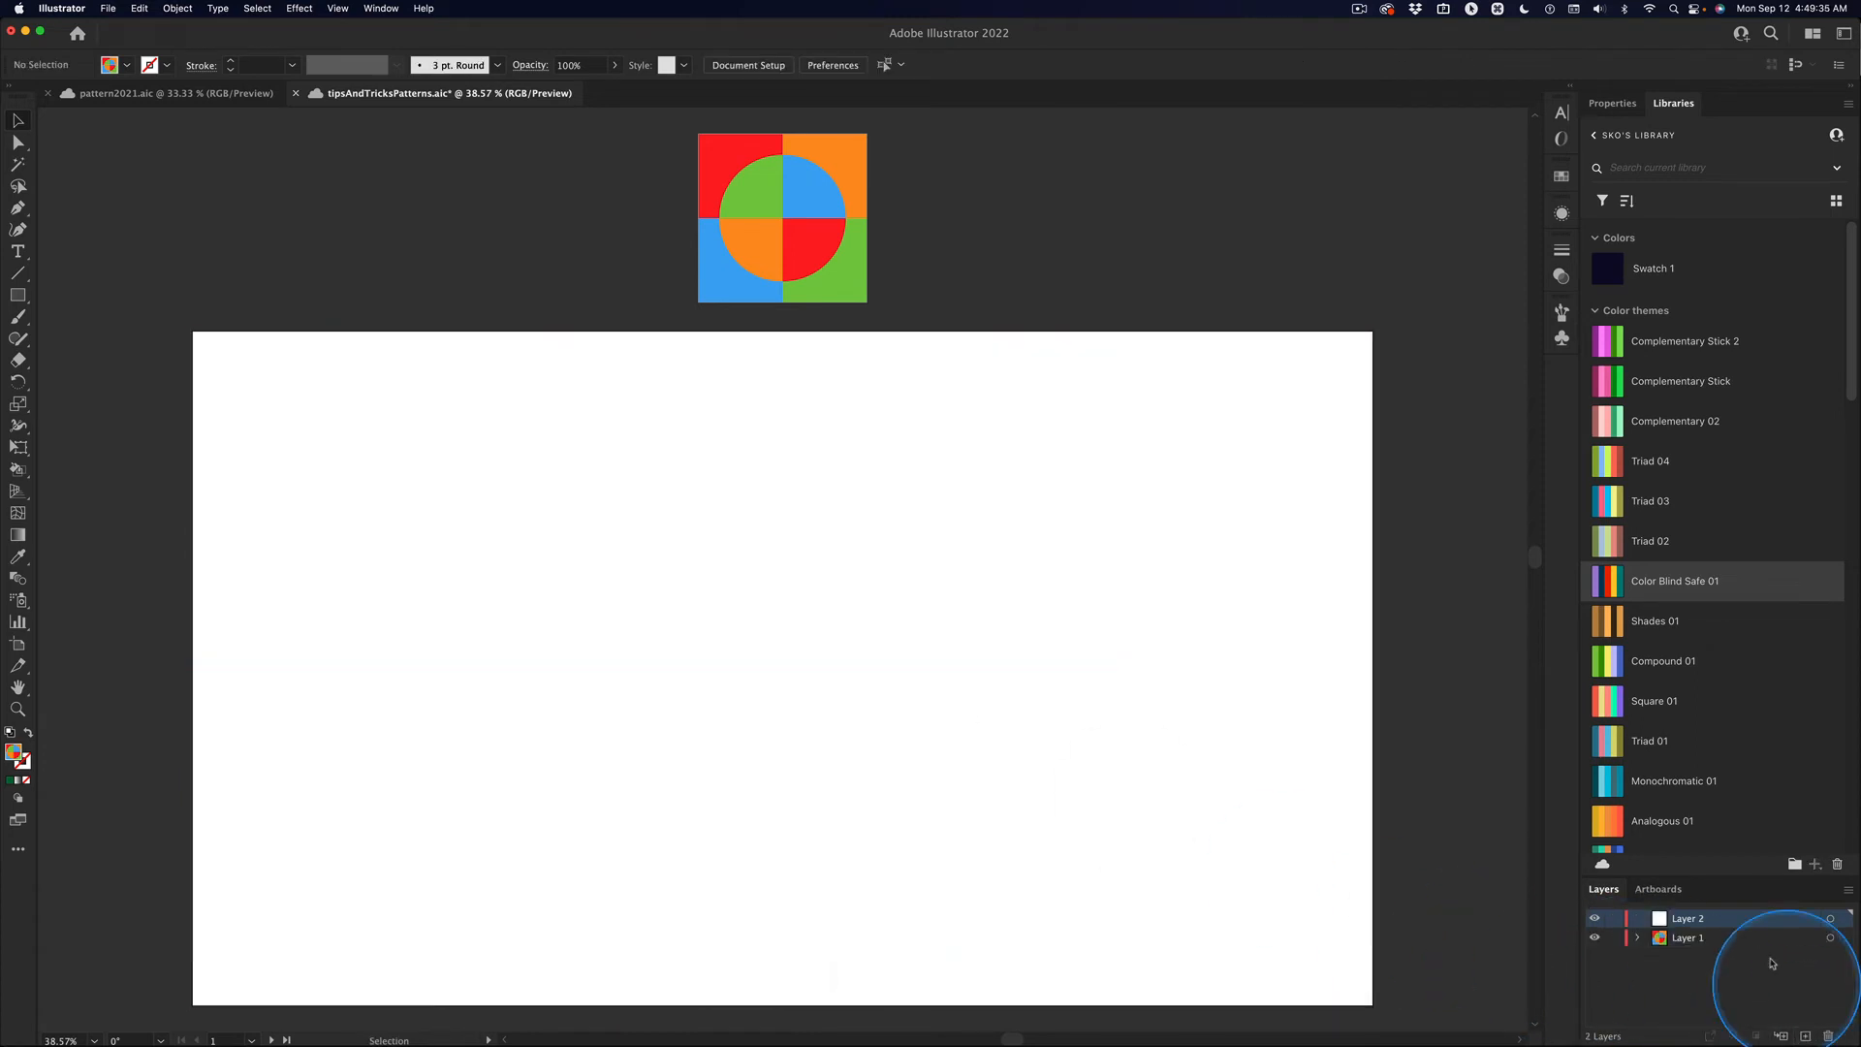
pyautogui.doubleClick(1692, 919)
pyautogui.write('Pa')
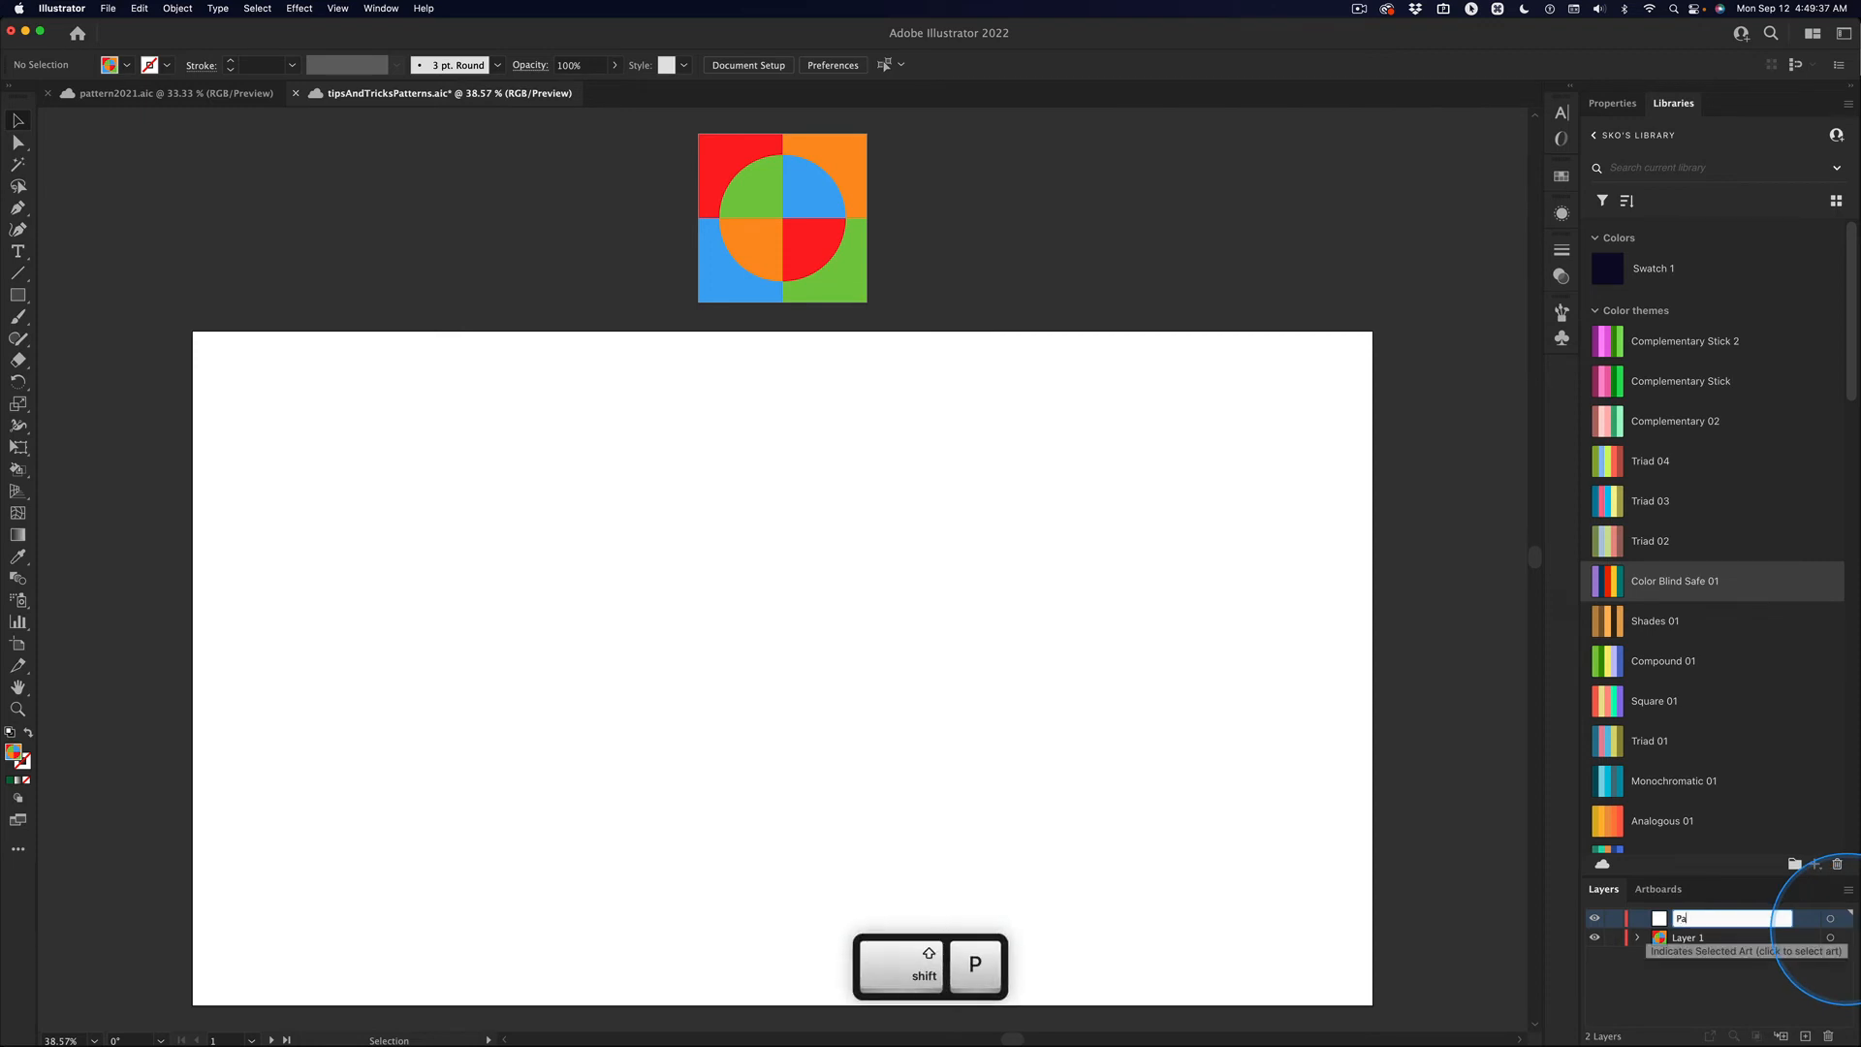
pyautogui.write('tterns')
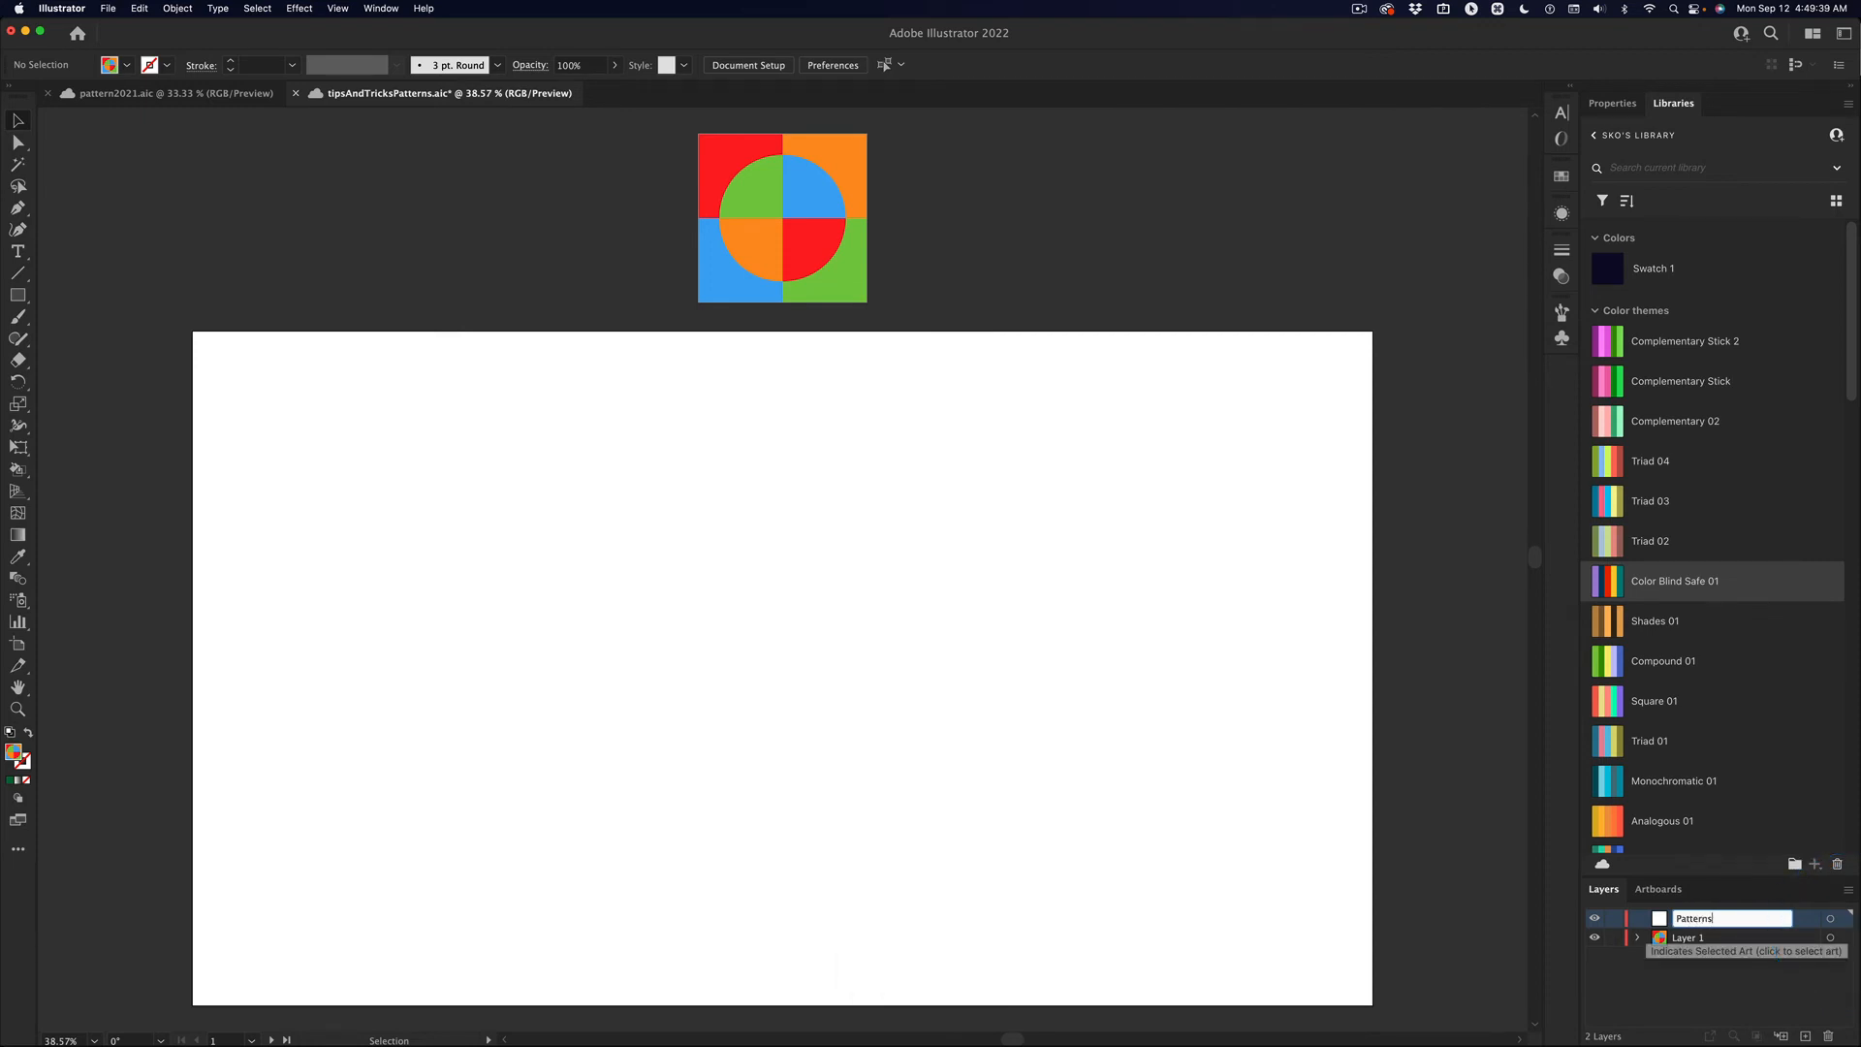
# - Rename Layer 1 as Tiles
pyautogui.doubleClick(1740, 937)
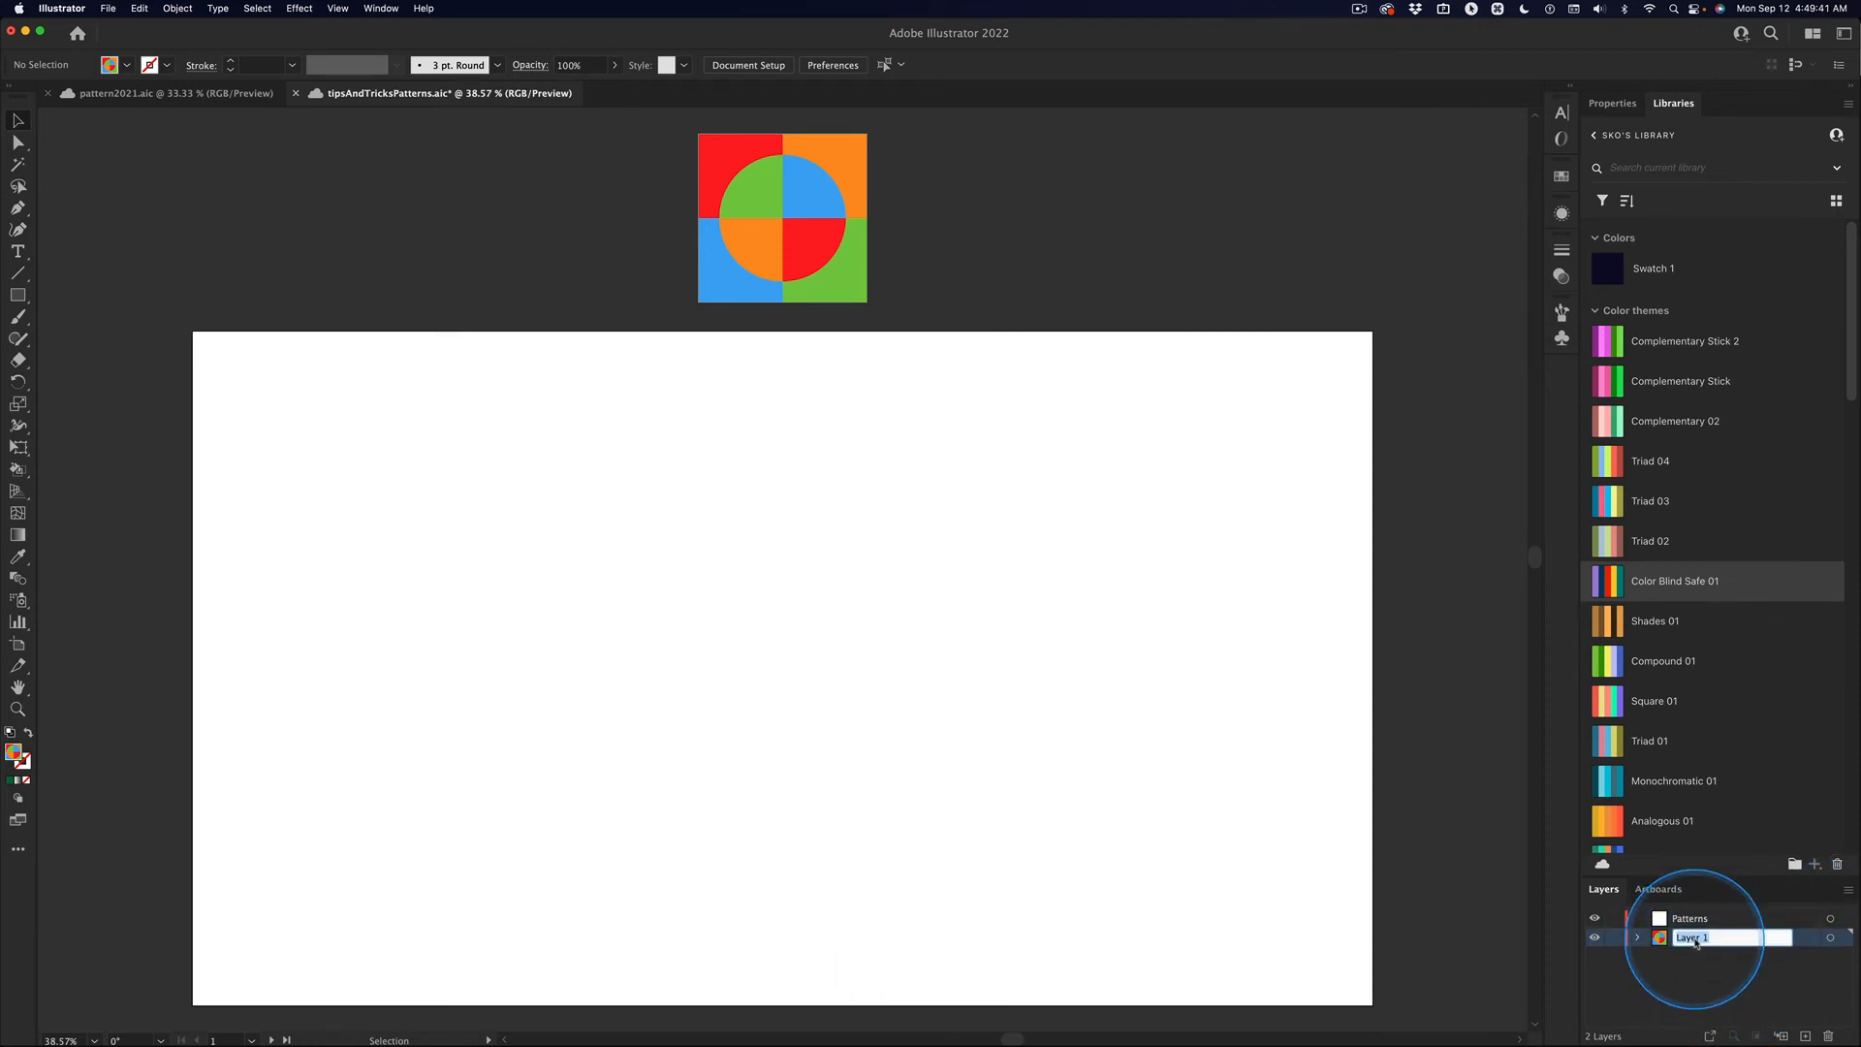
pyautogui.write('T')
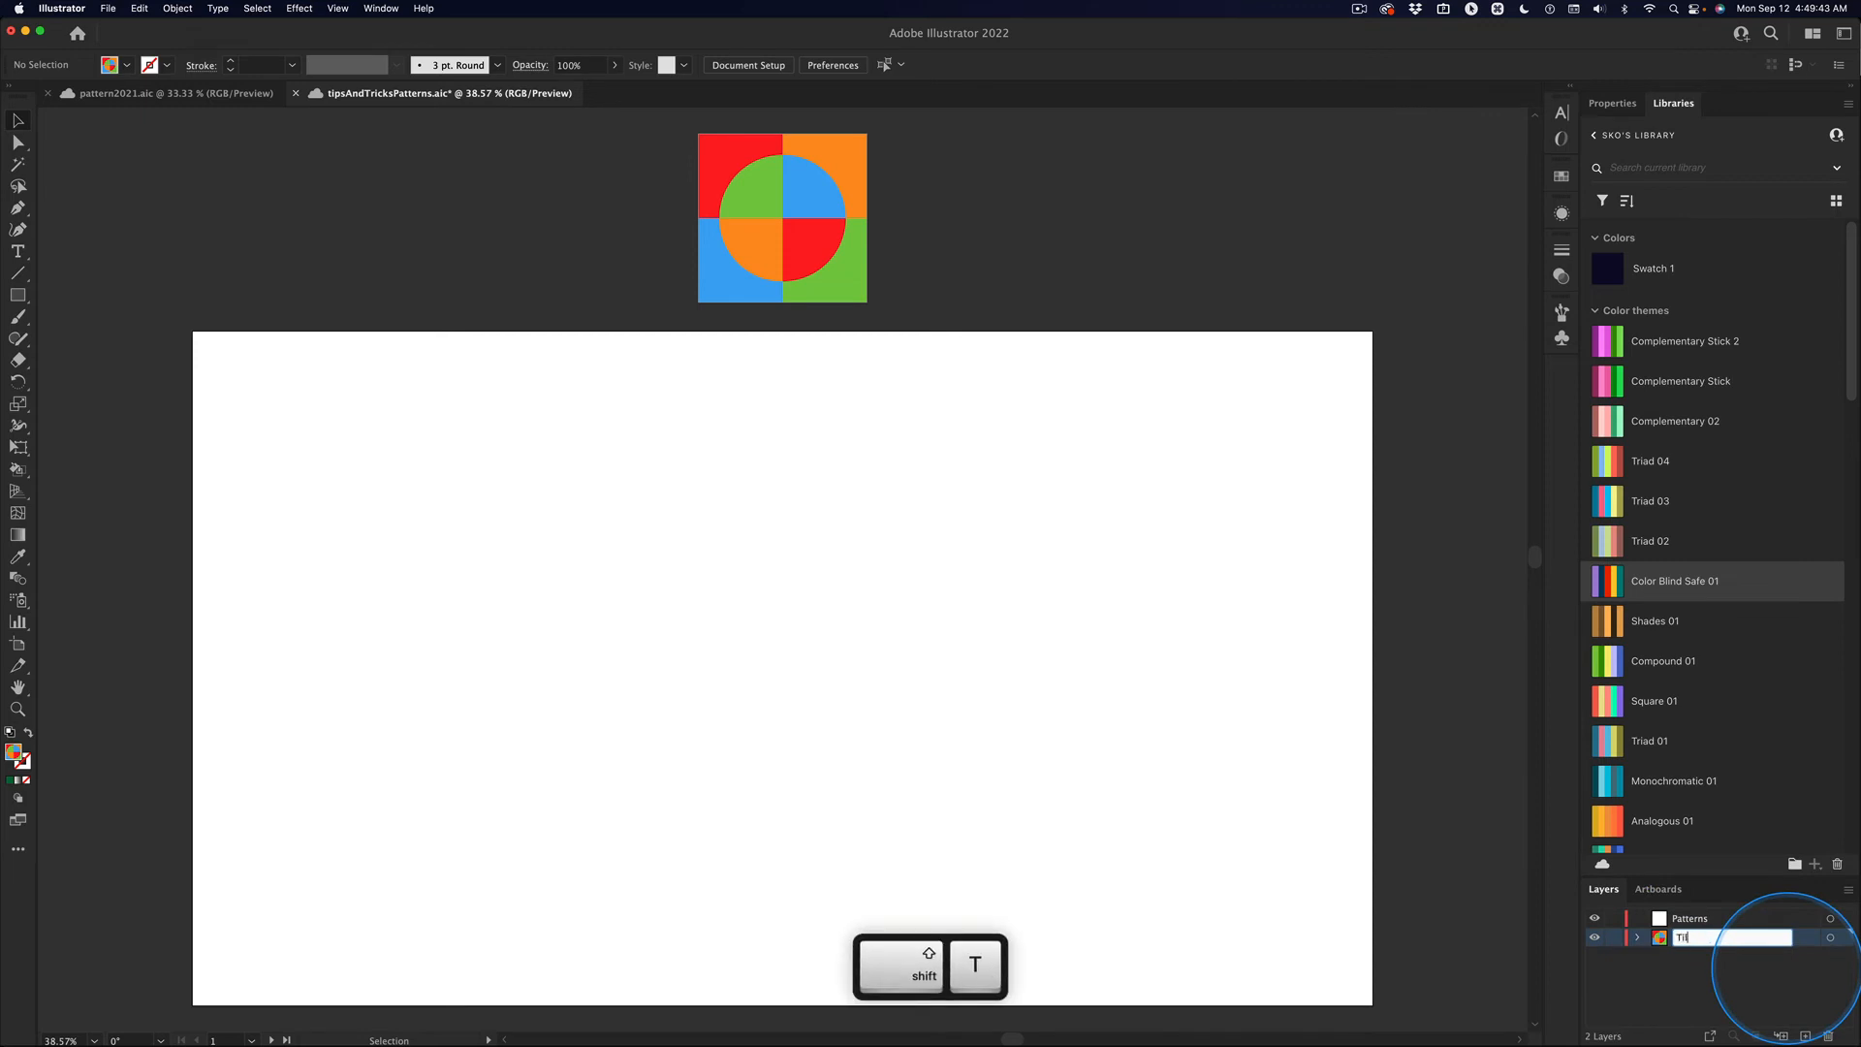
pyautogui.write('iles')
pyautogui.press('Return')
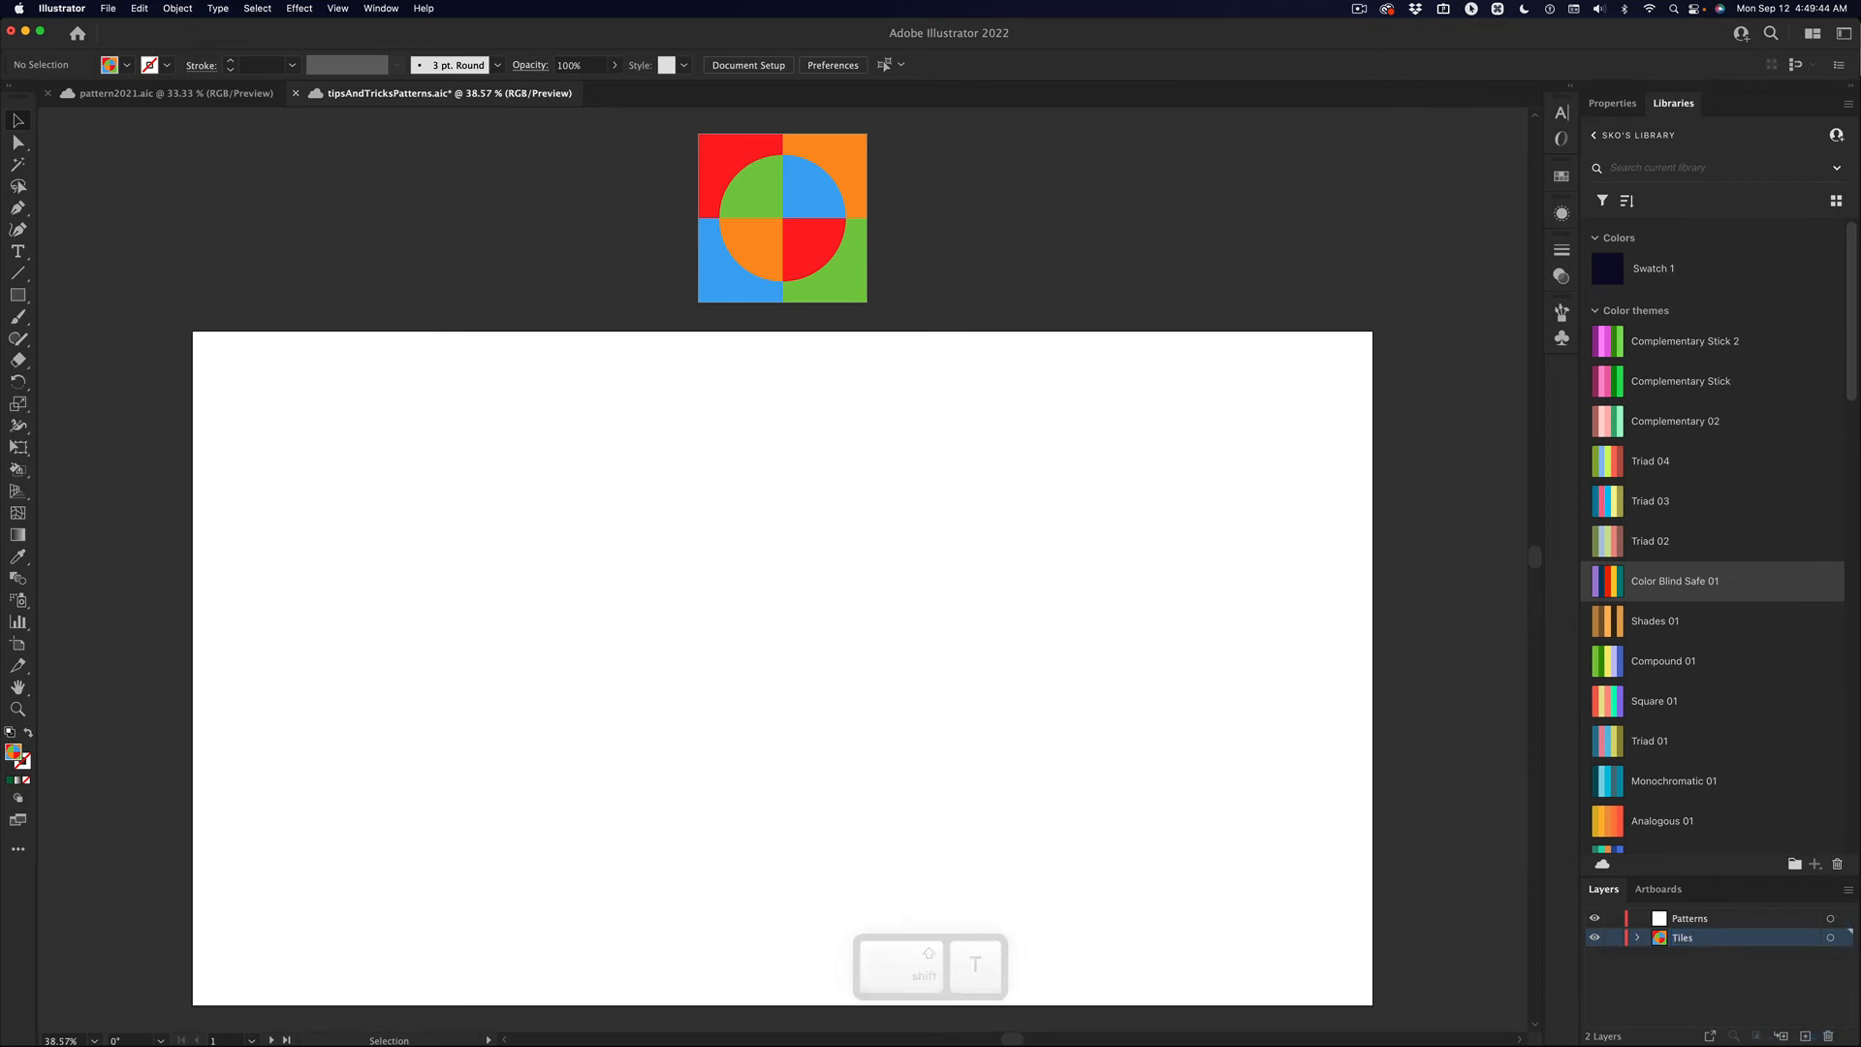
# - Paste the cut rectangle onto the Patterns layer at its original position, using Paste in Front
pyautogui.click(1726, 918)
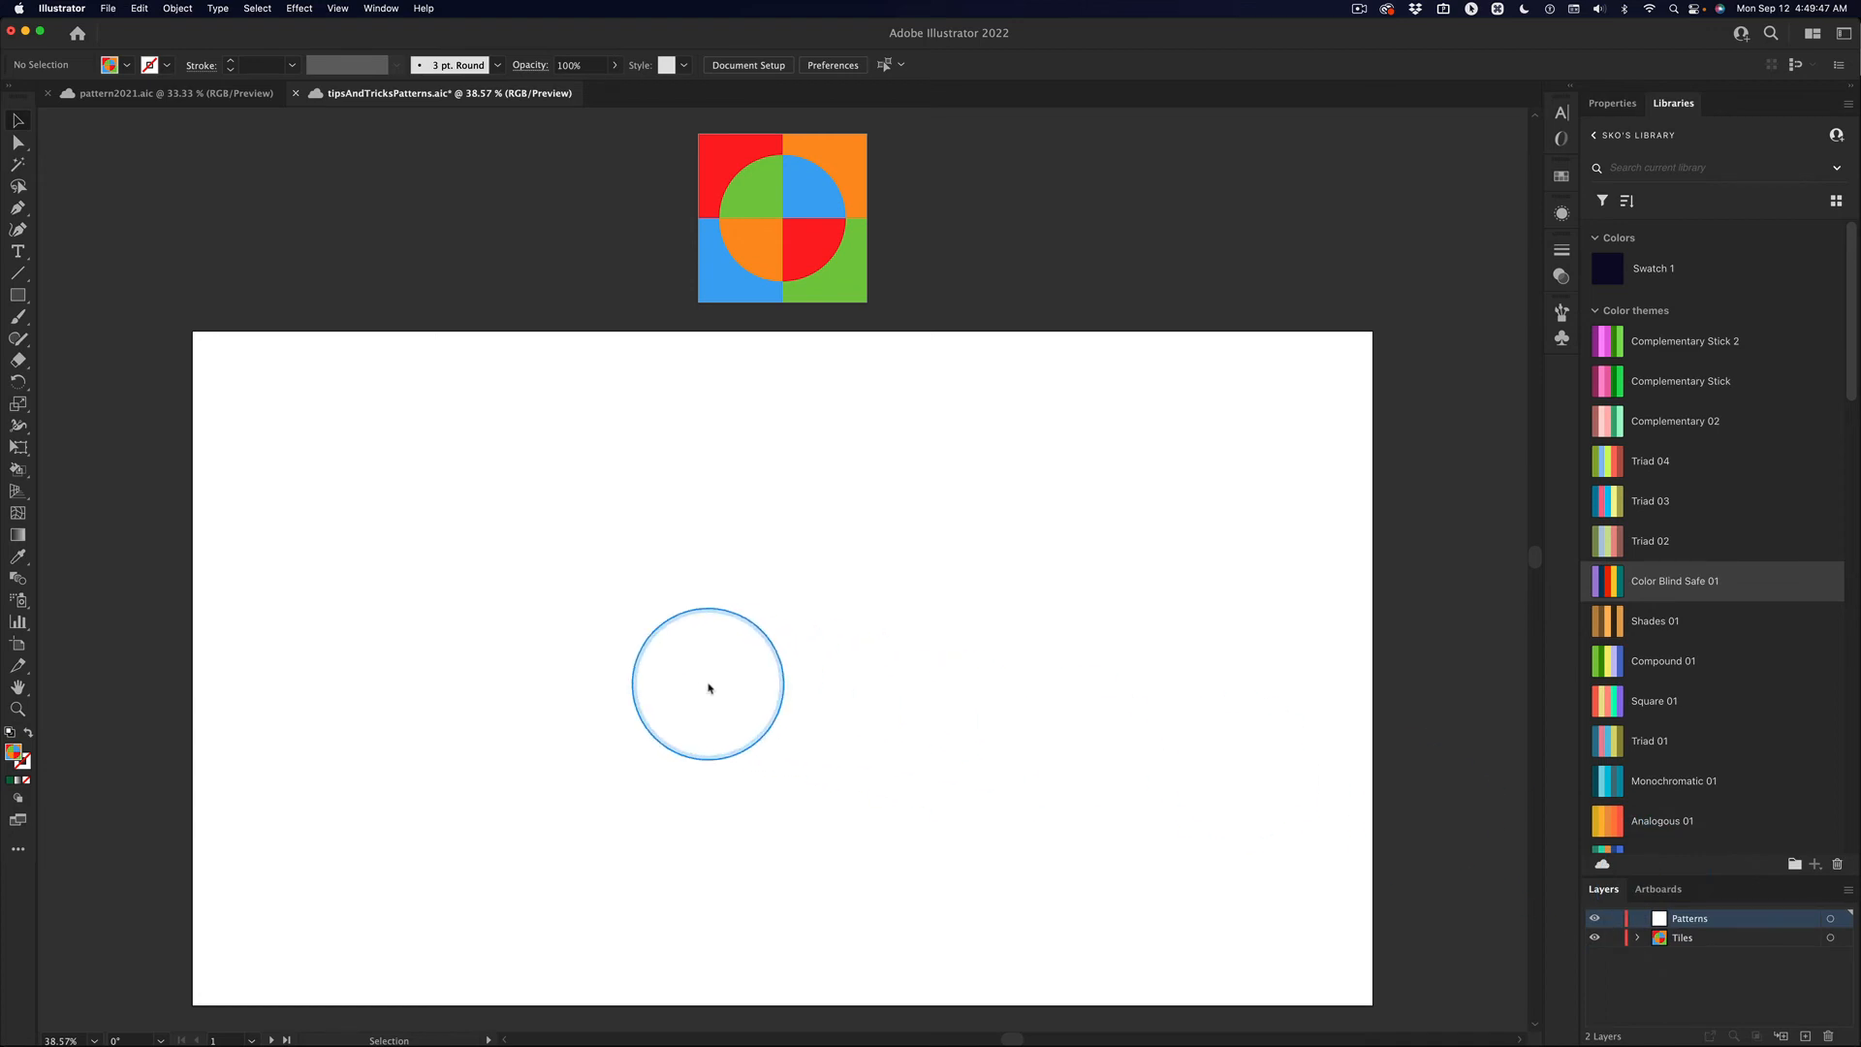
pyautogui.press('super+v')
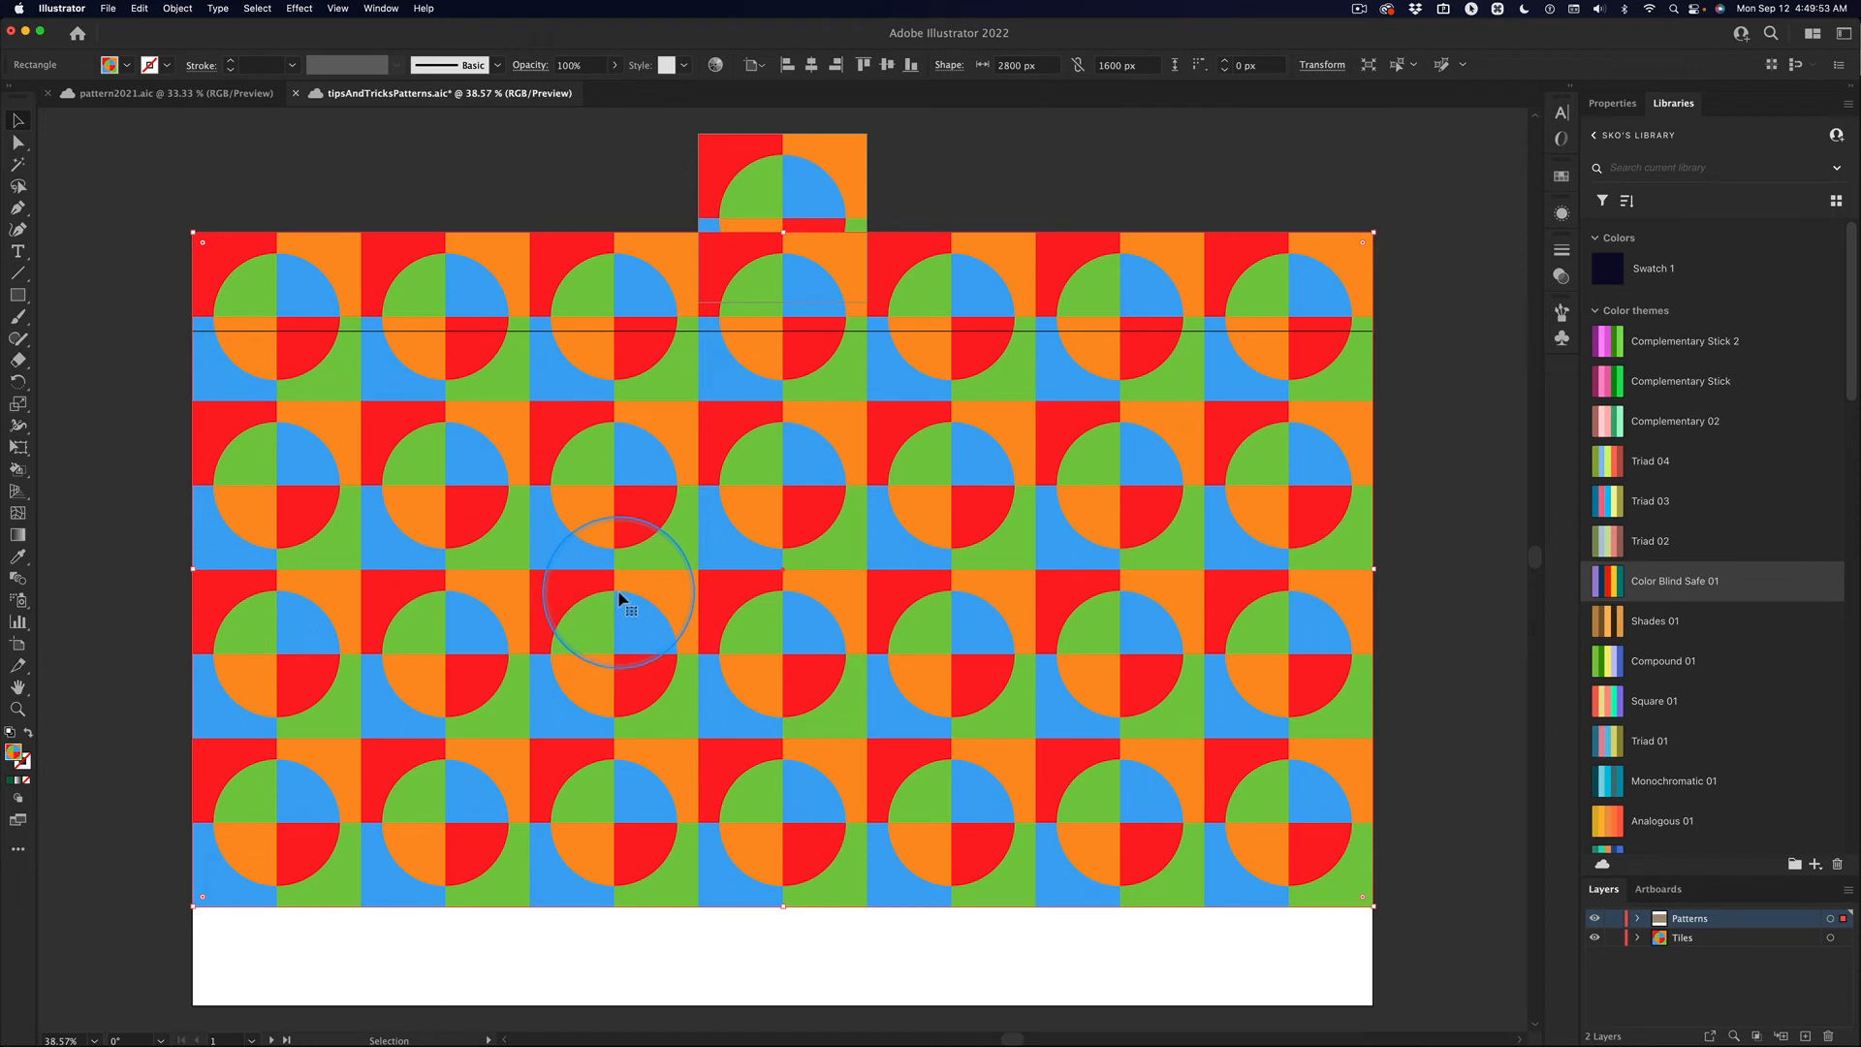
pyautogui.press('super+z')
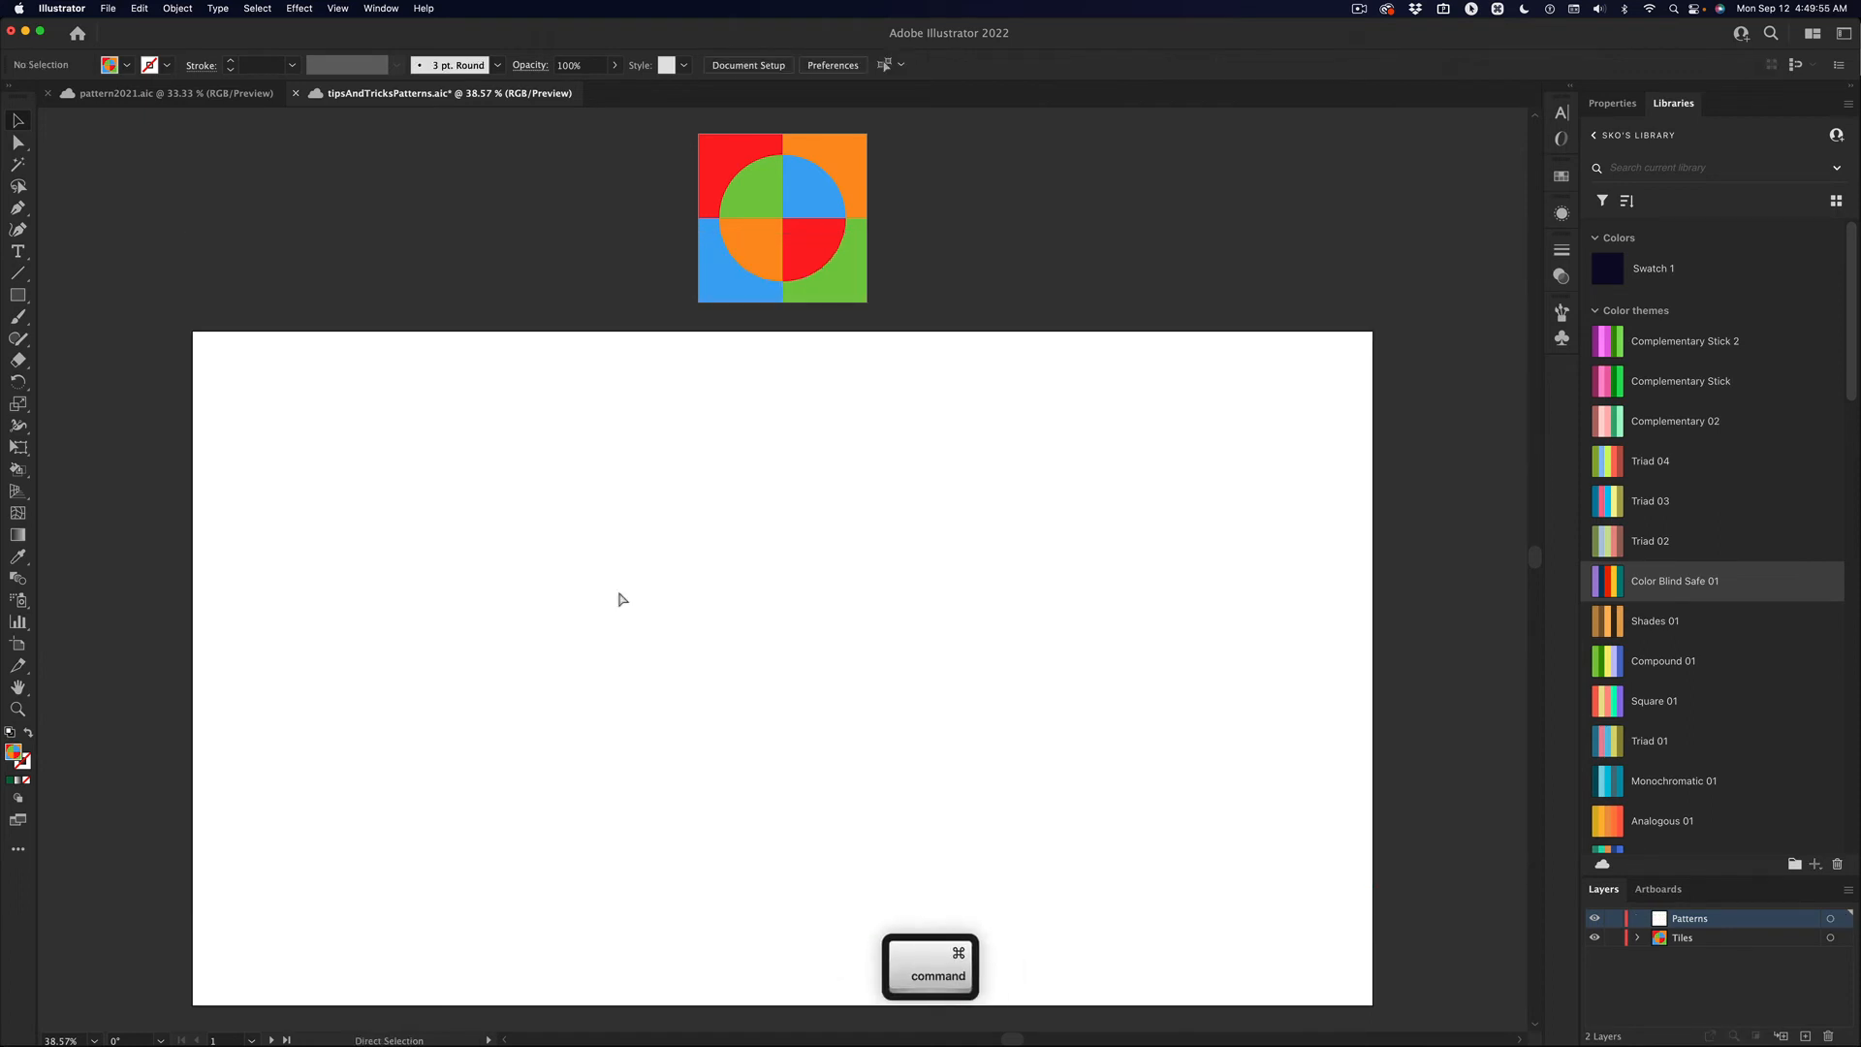
pyautogui.press('super+f')
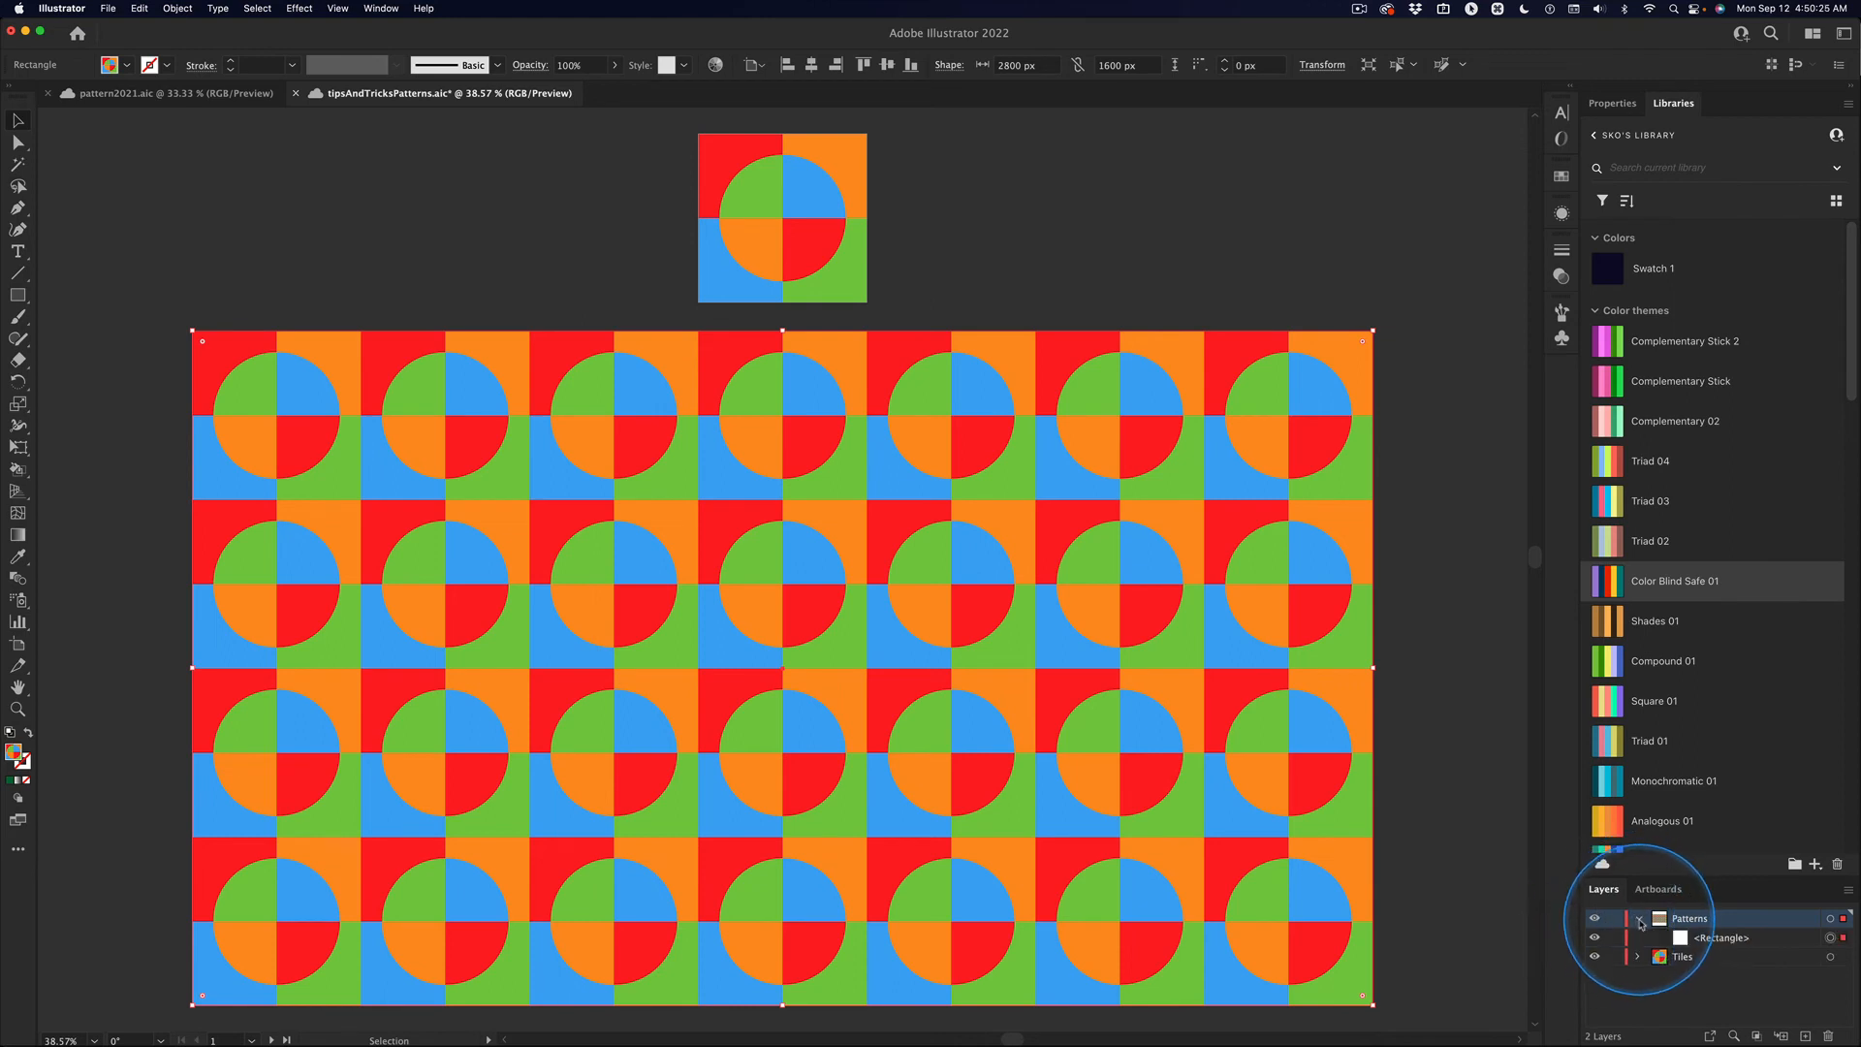
# - Hide the patterned rectangle and ready the Ellipse tool with a black fill
pyautogui.click(1595, 938)
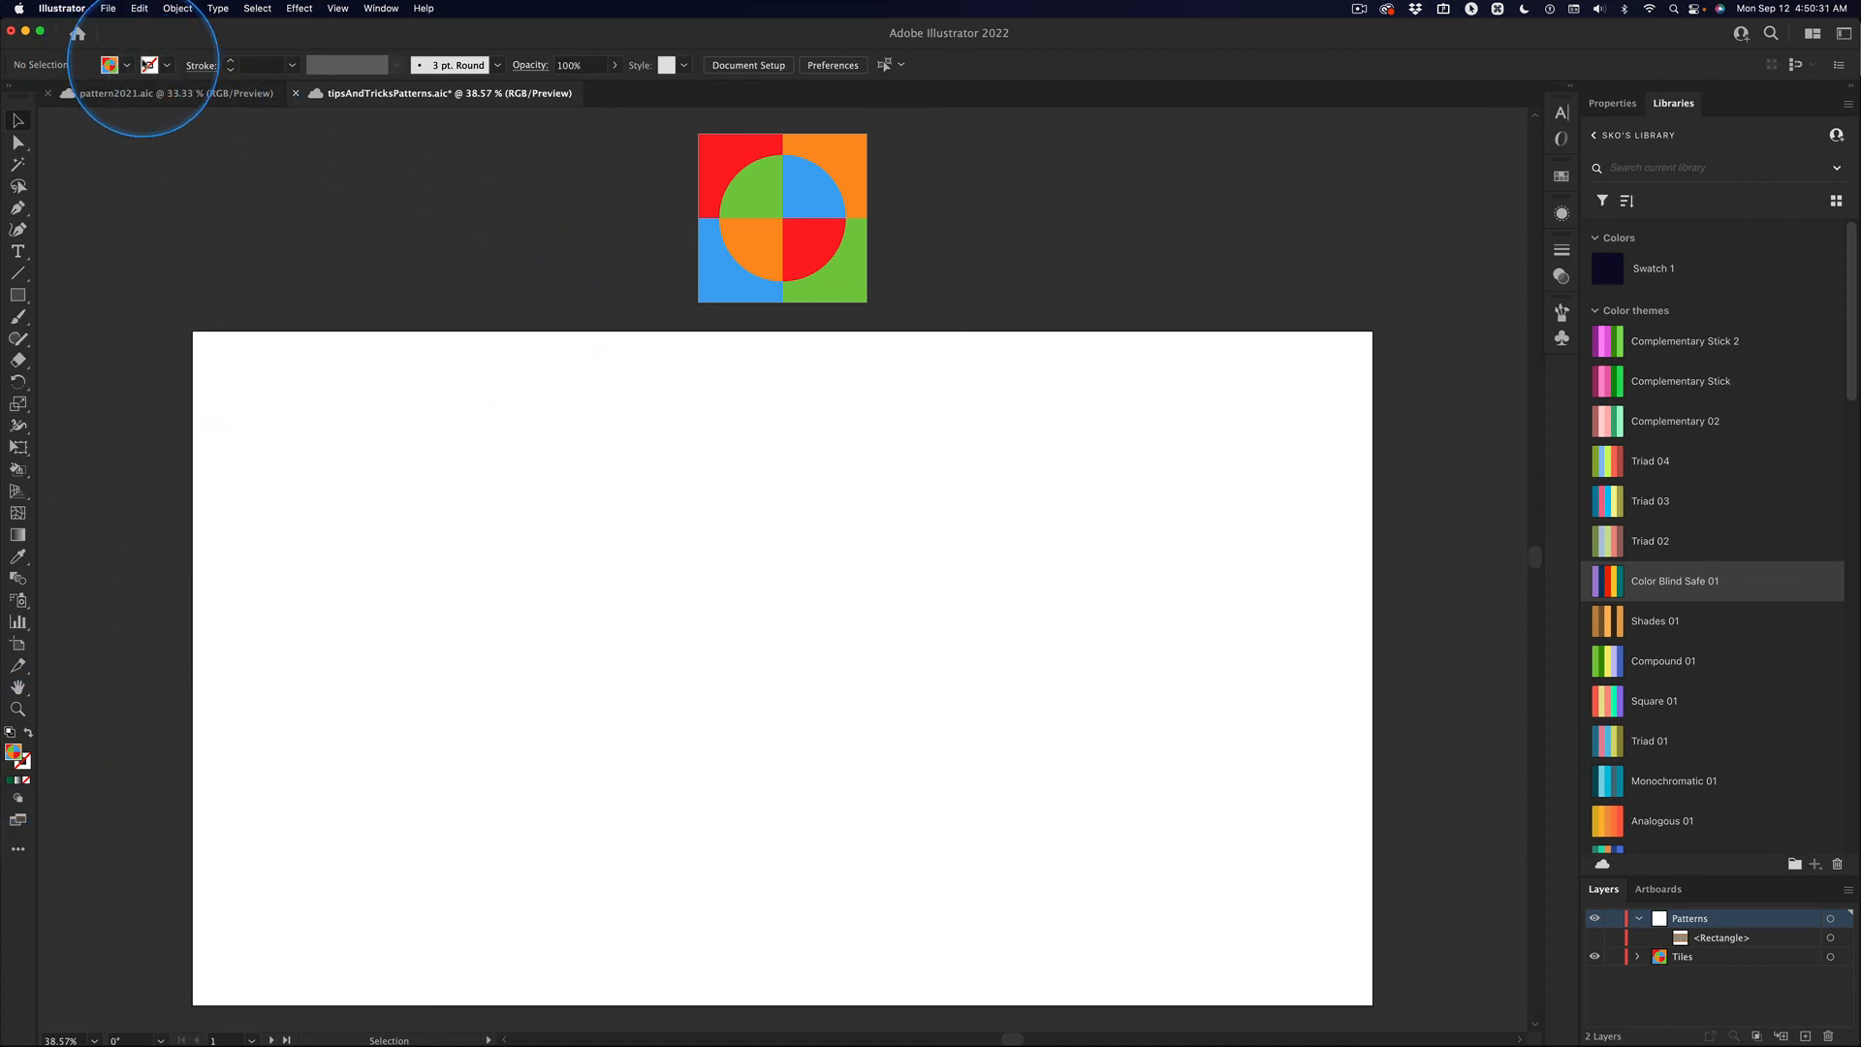
pyautogui.click(128, 66)
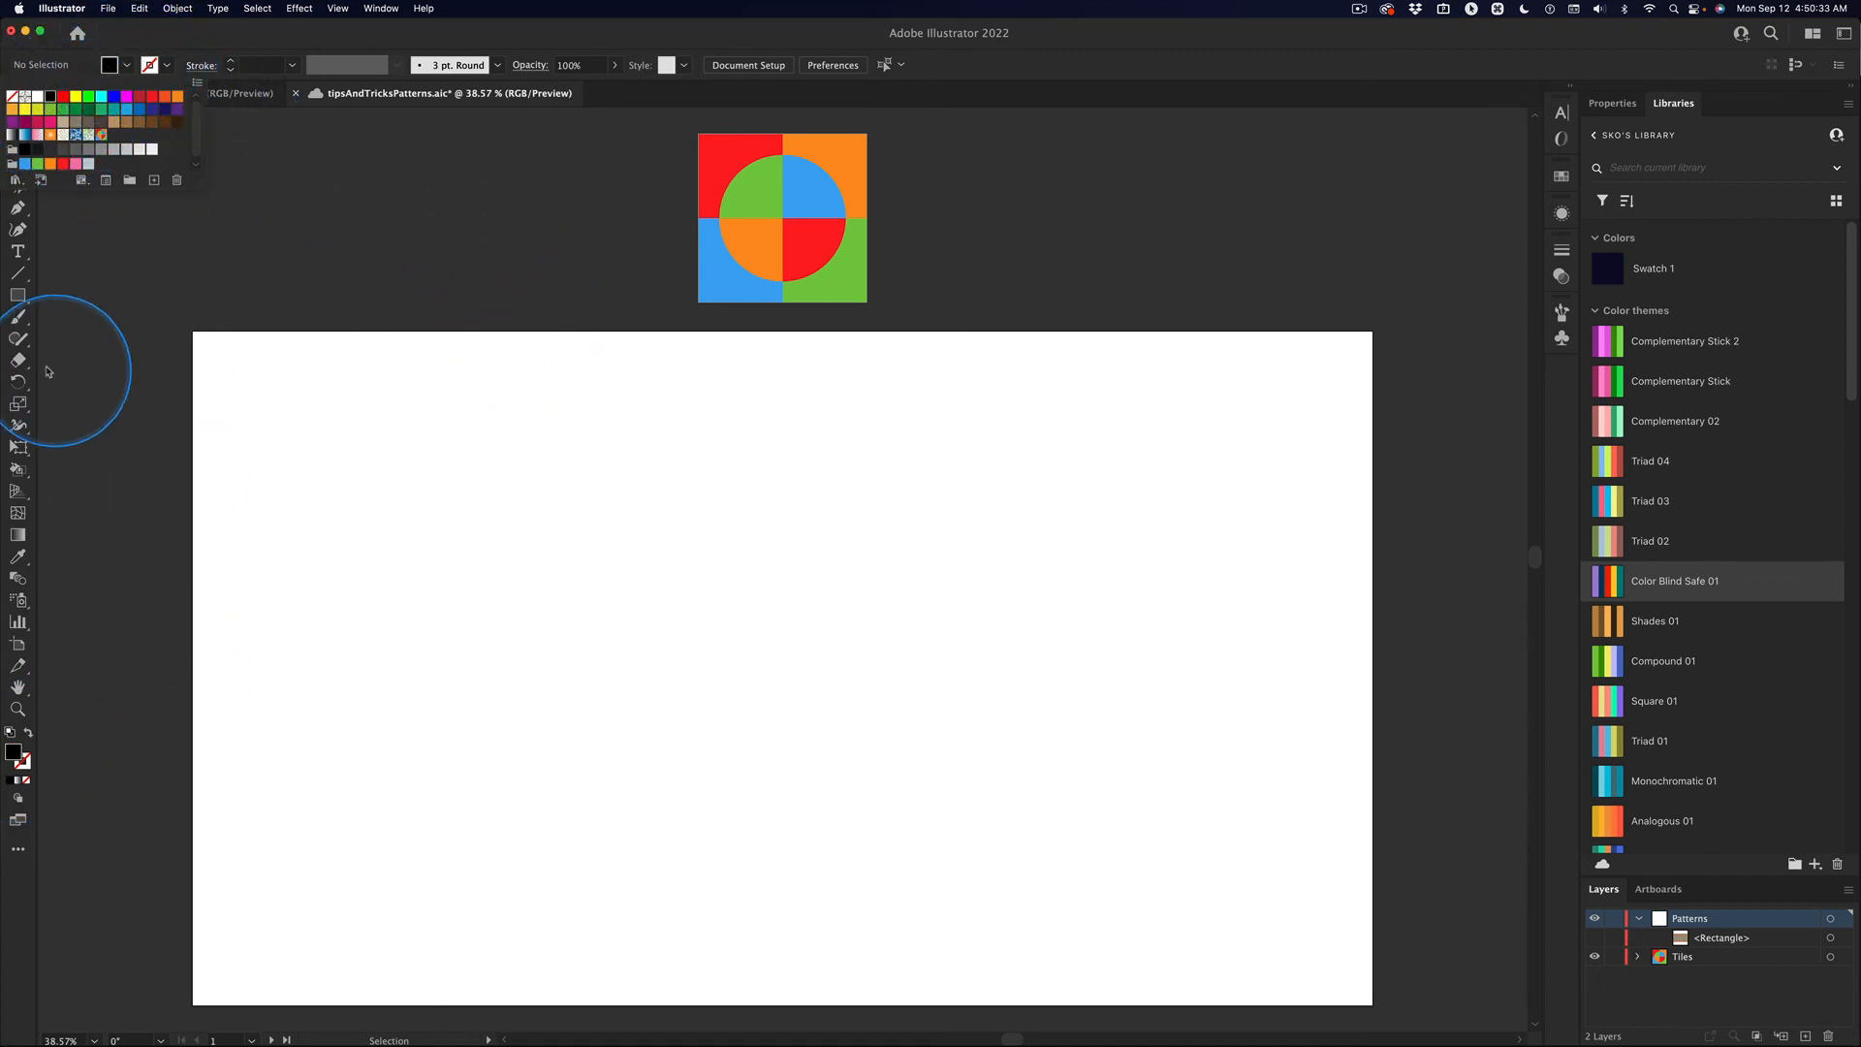
pyautogui.click(21, 299)
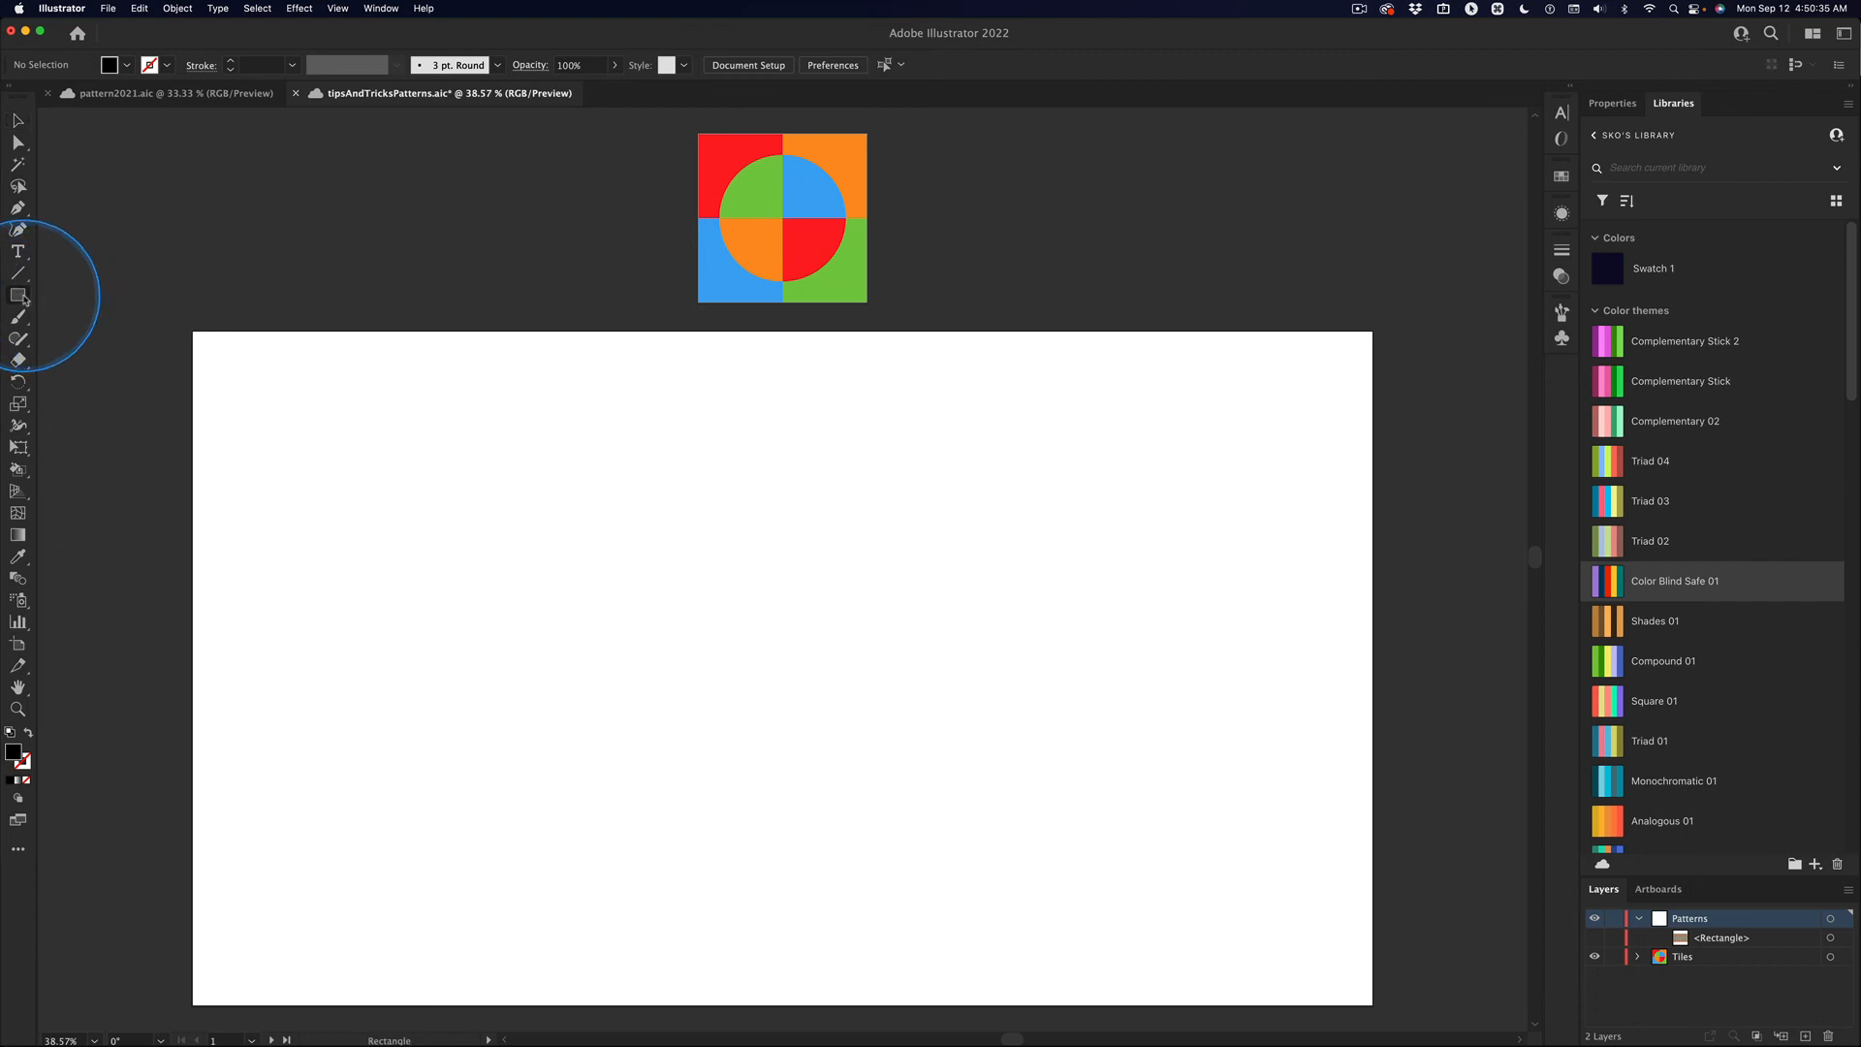
pyautogui.moveTo(21, 299); pyautogui.dragTo(69, 303)
pyautogui.click(86, 342)
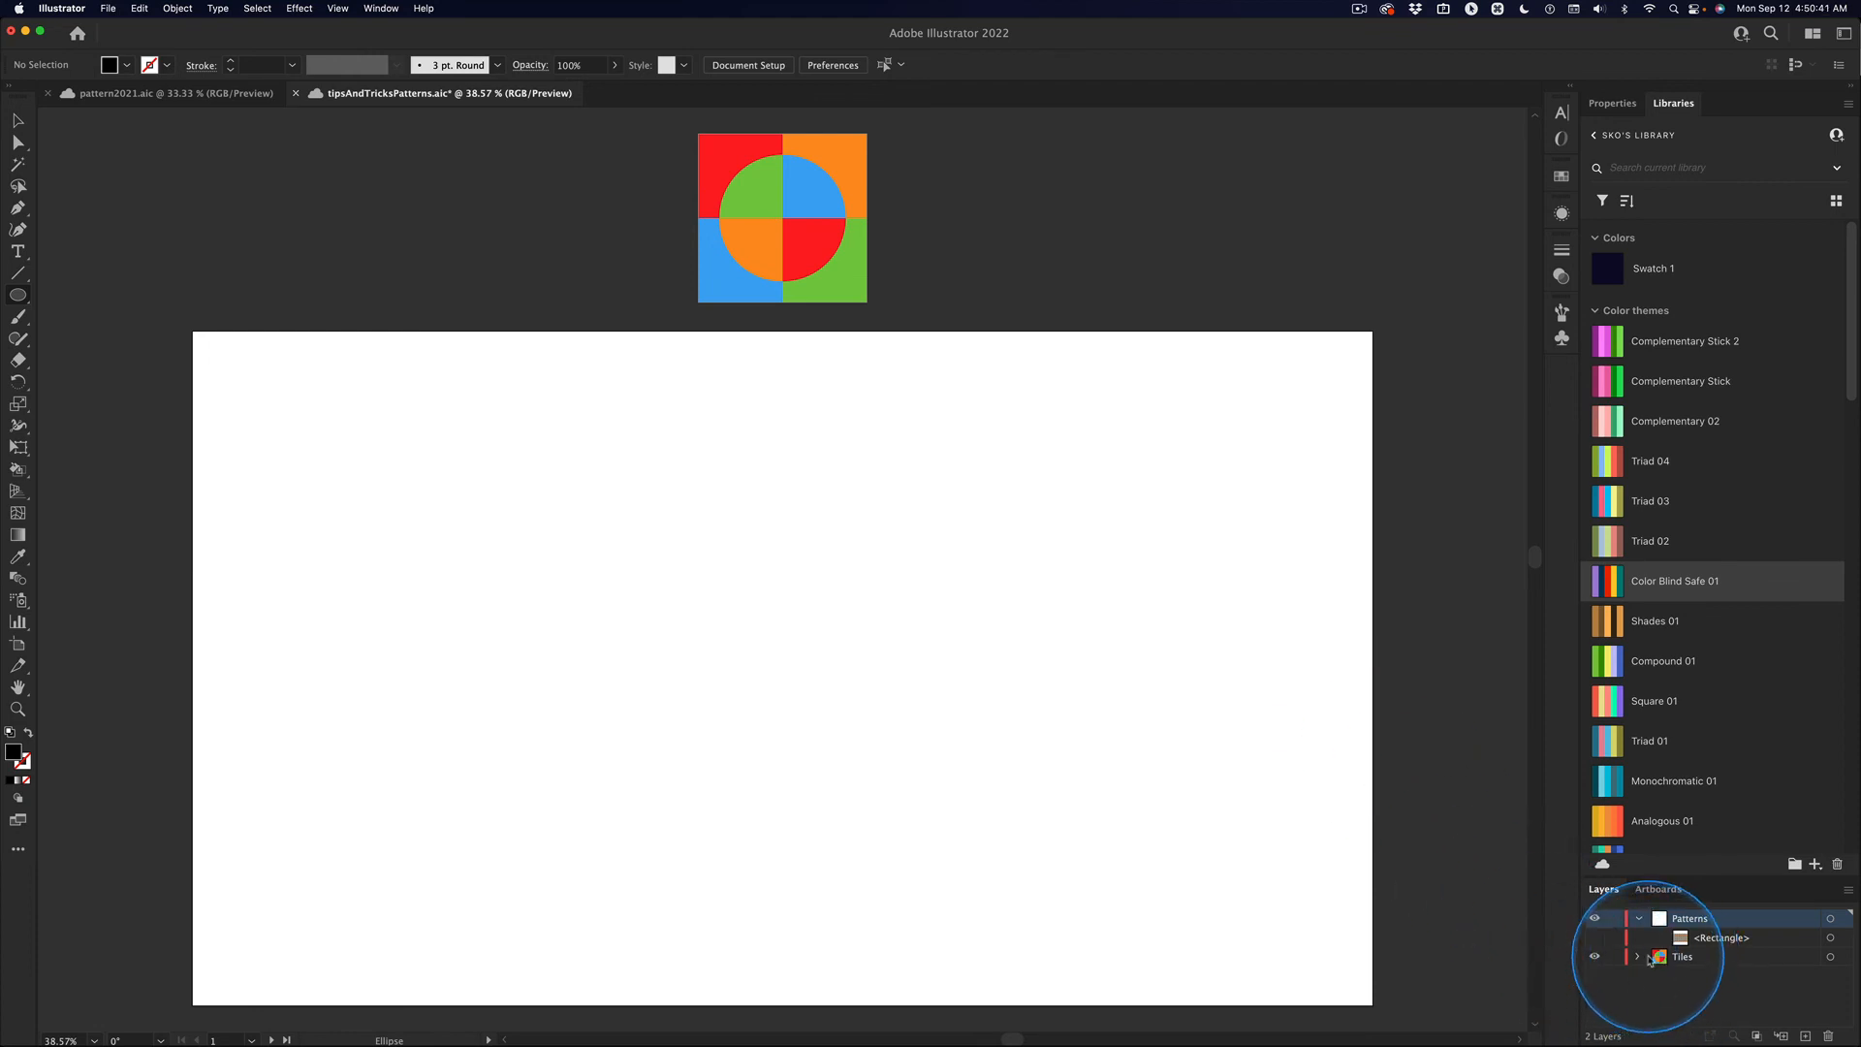
# - Show the patterned rectangle again and hide the Live Paint tile artwork in the Tiles layer
pyautogui.click(1639, 919)
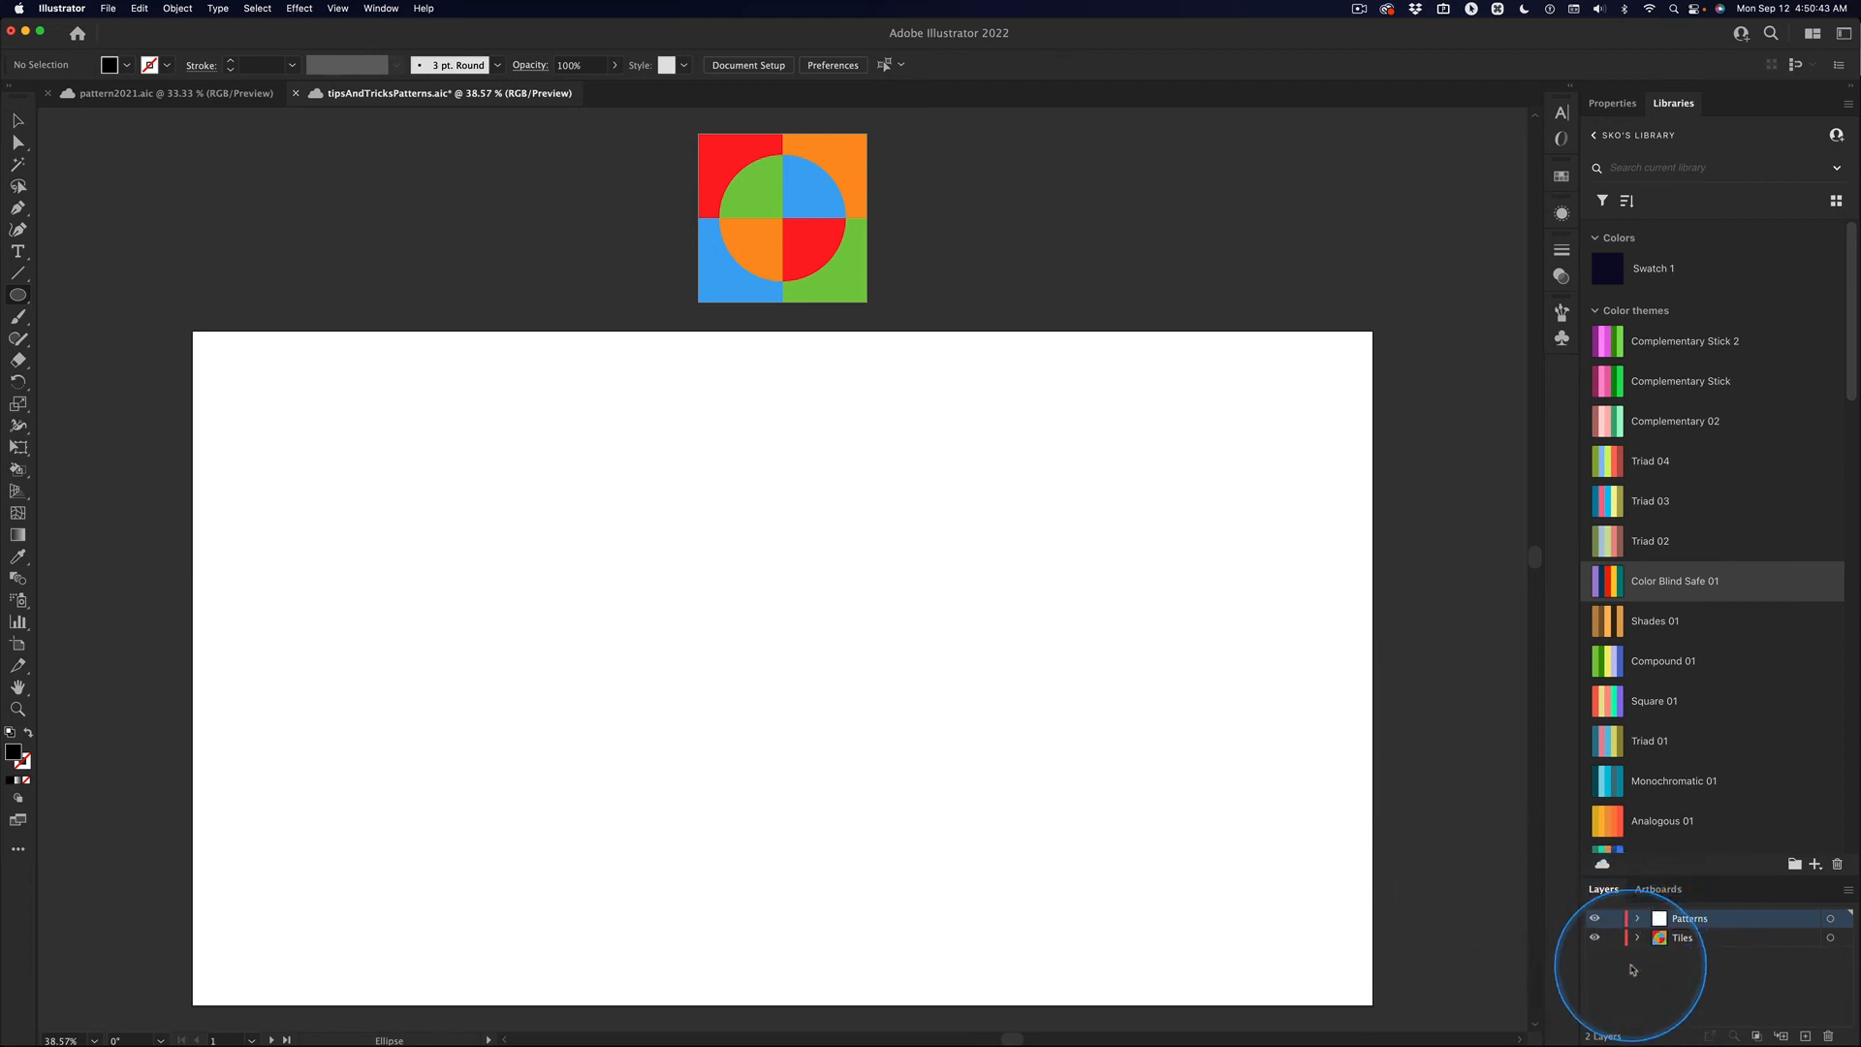
pyautogui.click(1638, 937)
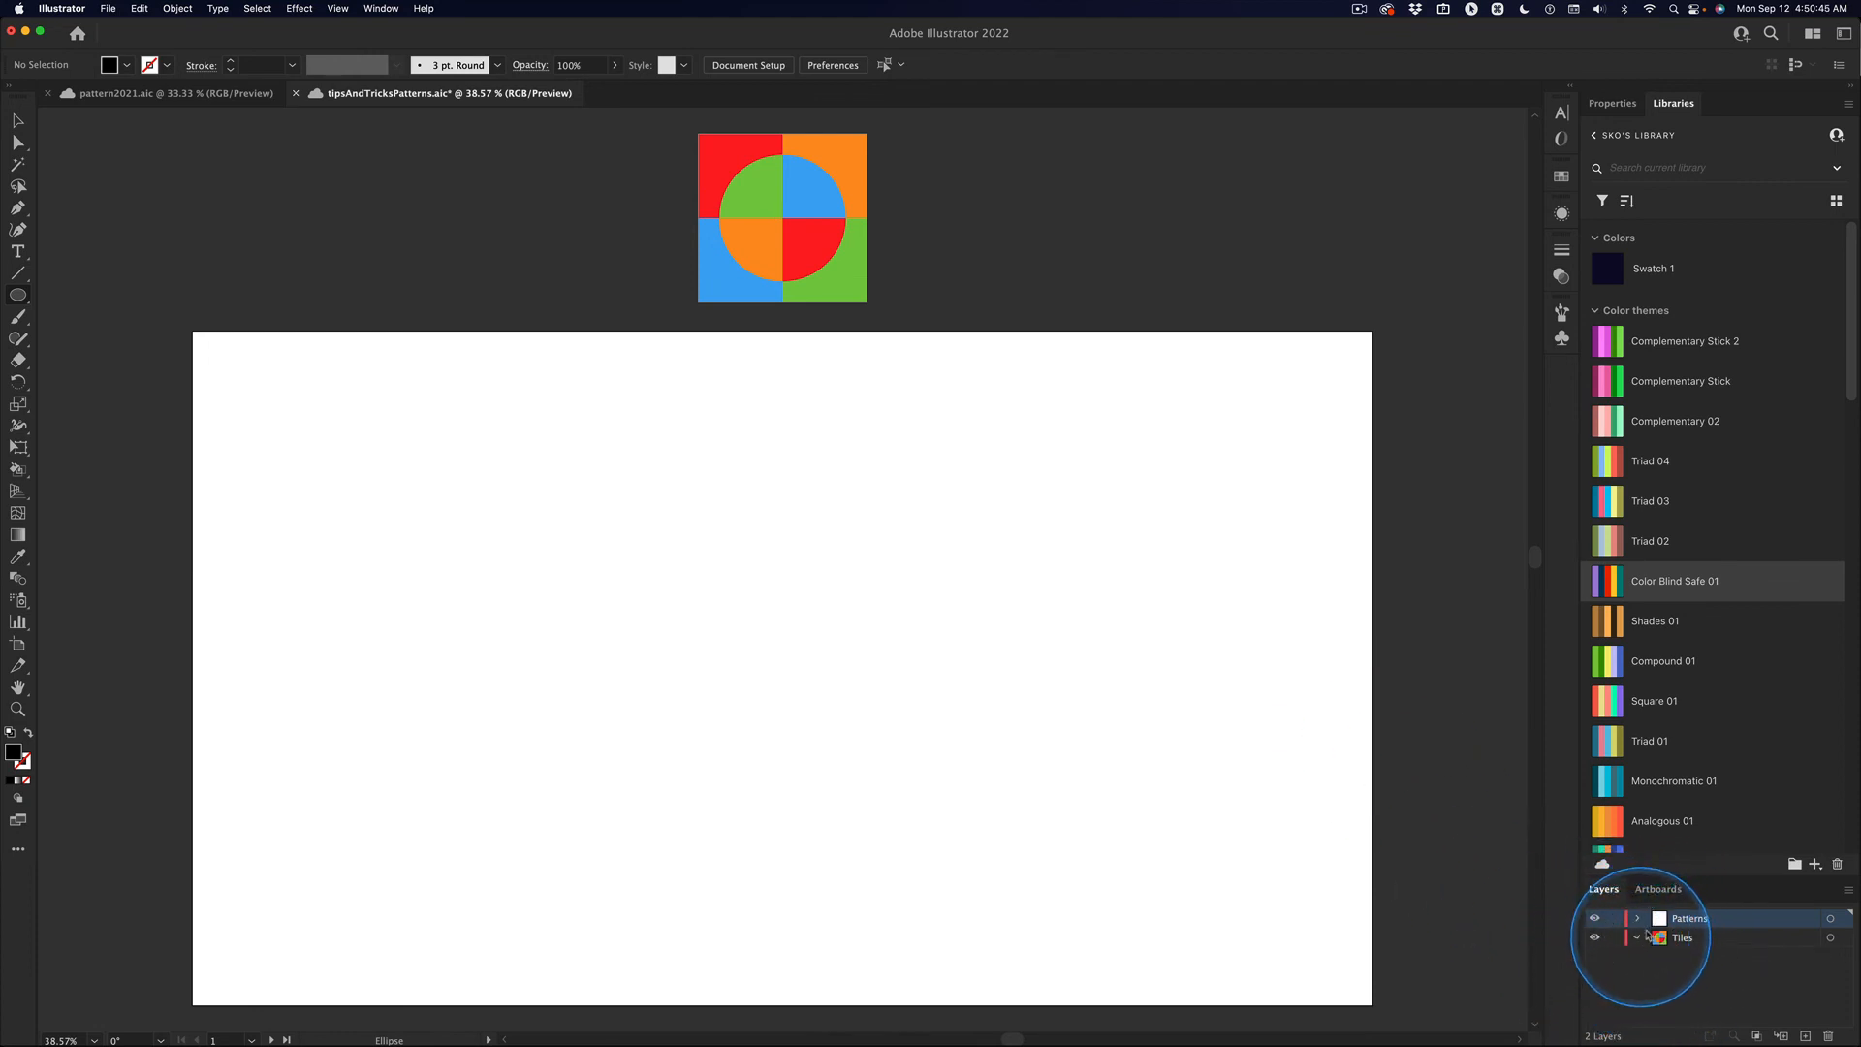
pyautogui.click(1639, 918)
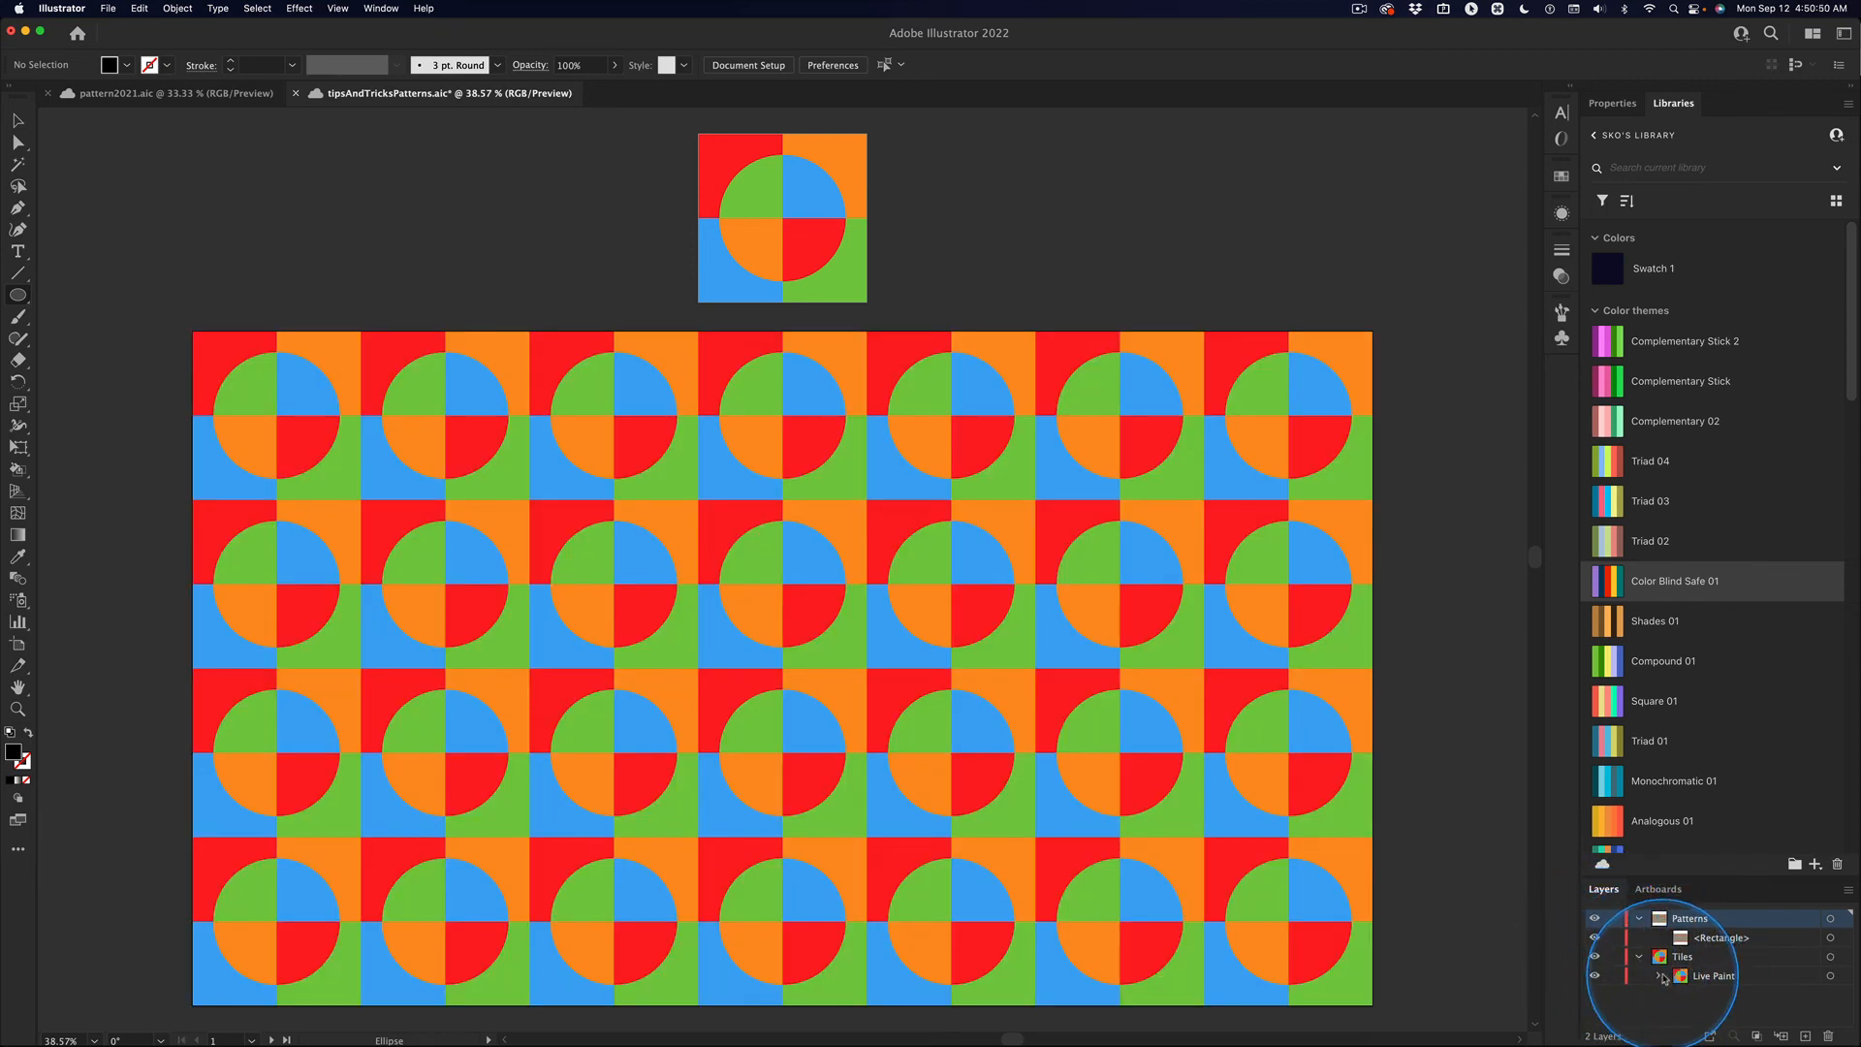
pyautogui.click(1595, 975)
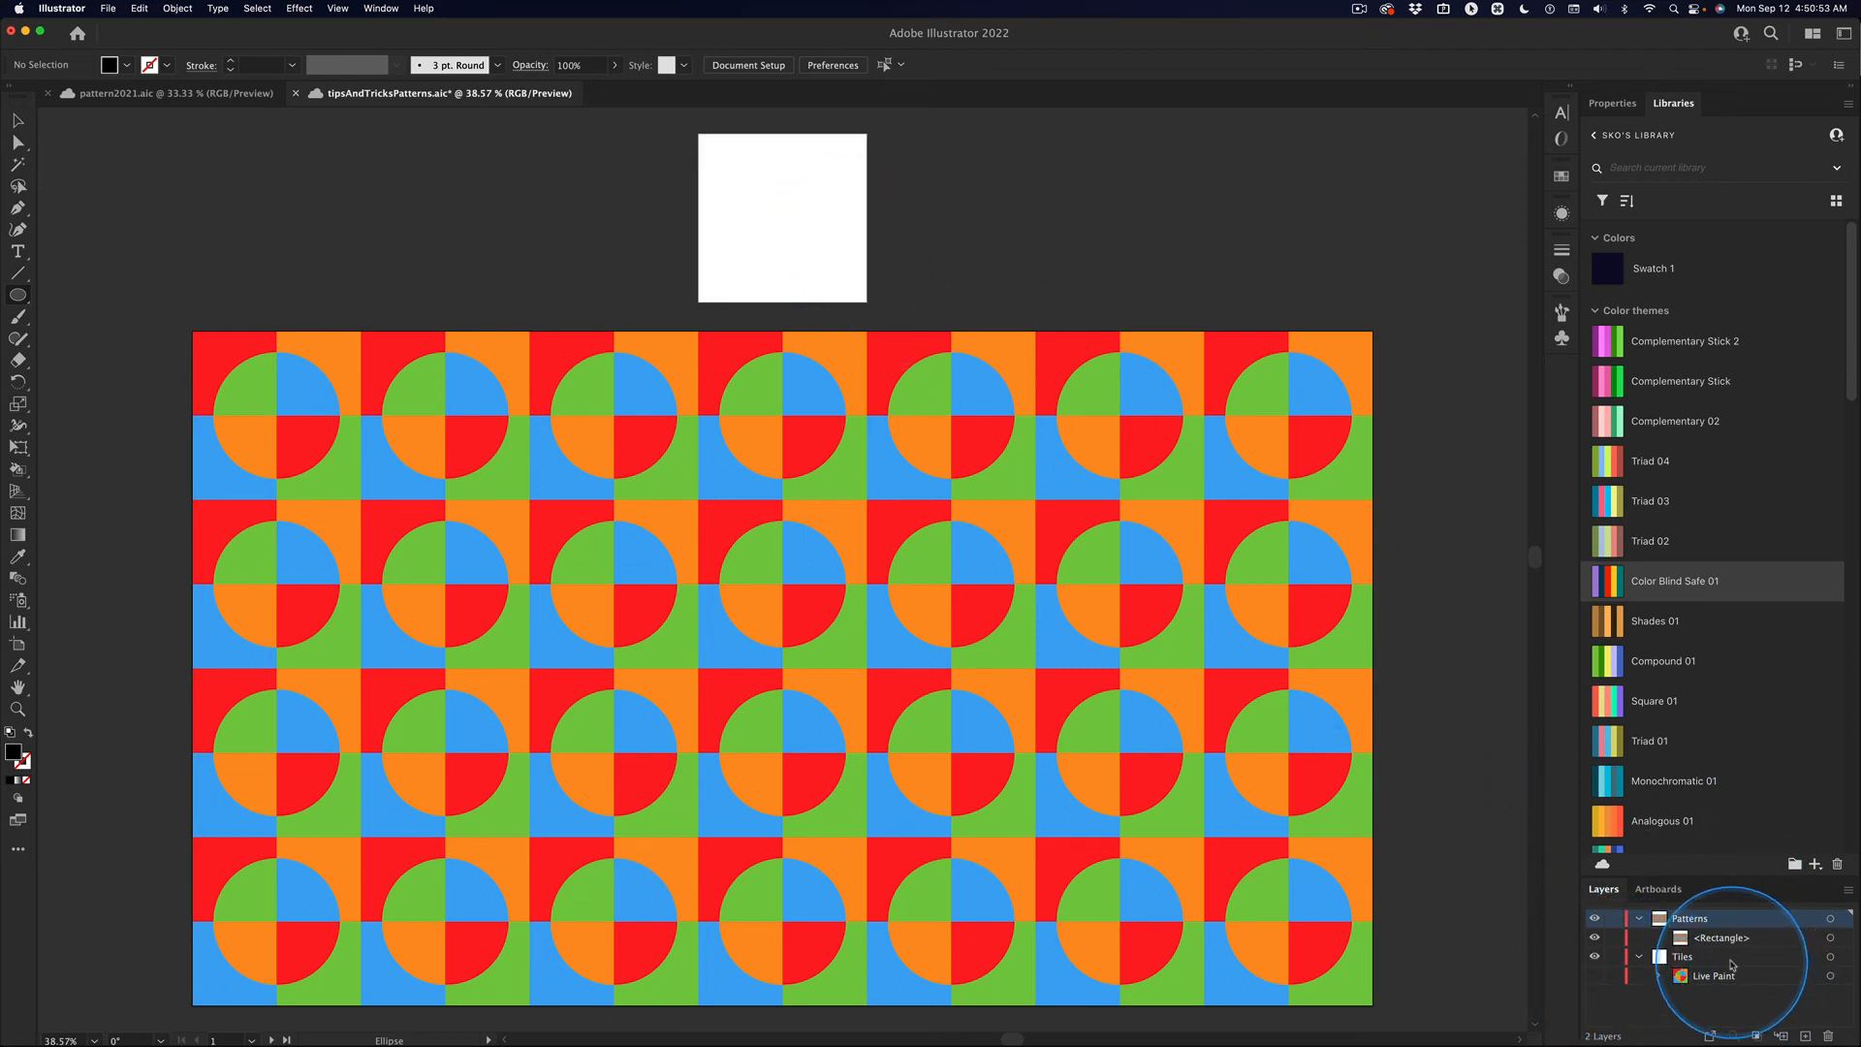
# - On the Tiles layer, draw a black circle about 147 px in diameter from the centre of the small artboard
pyautogui.click(1784, 957)
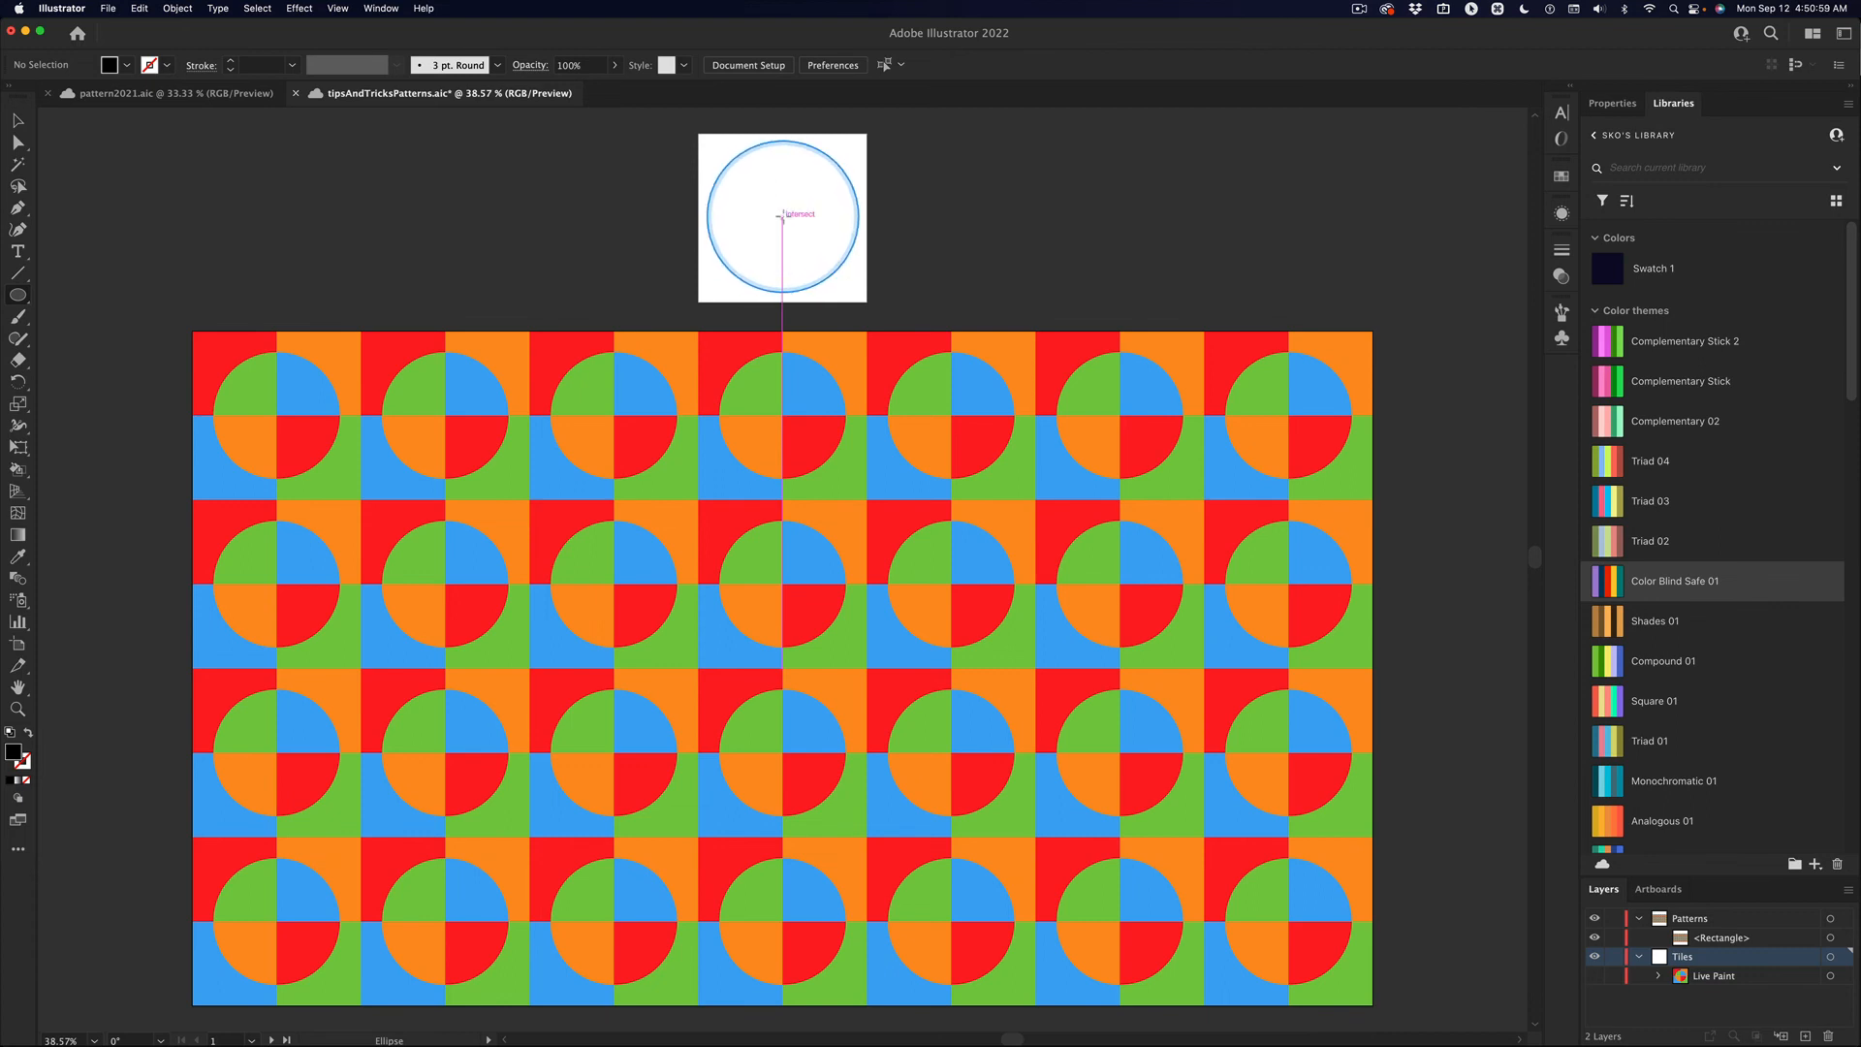
pyautogui.moveTo(783, 215)
pyautogui.mouseDown()
pyautogui.moveTo(841, 274)
pyautogui.moveTo(814, 248)
pyautogui.mouseUp()
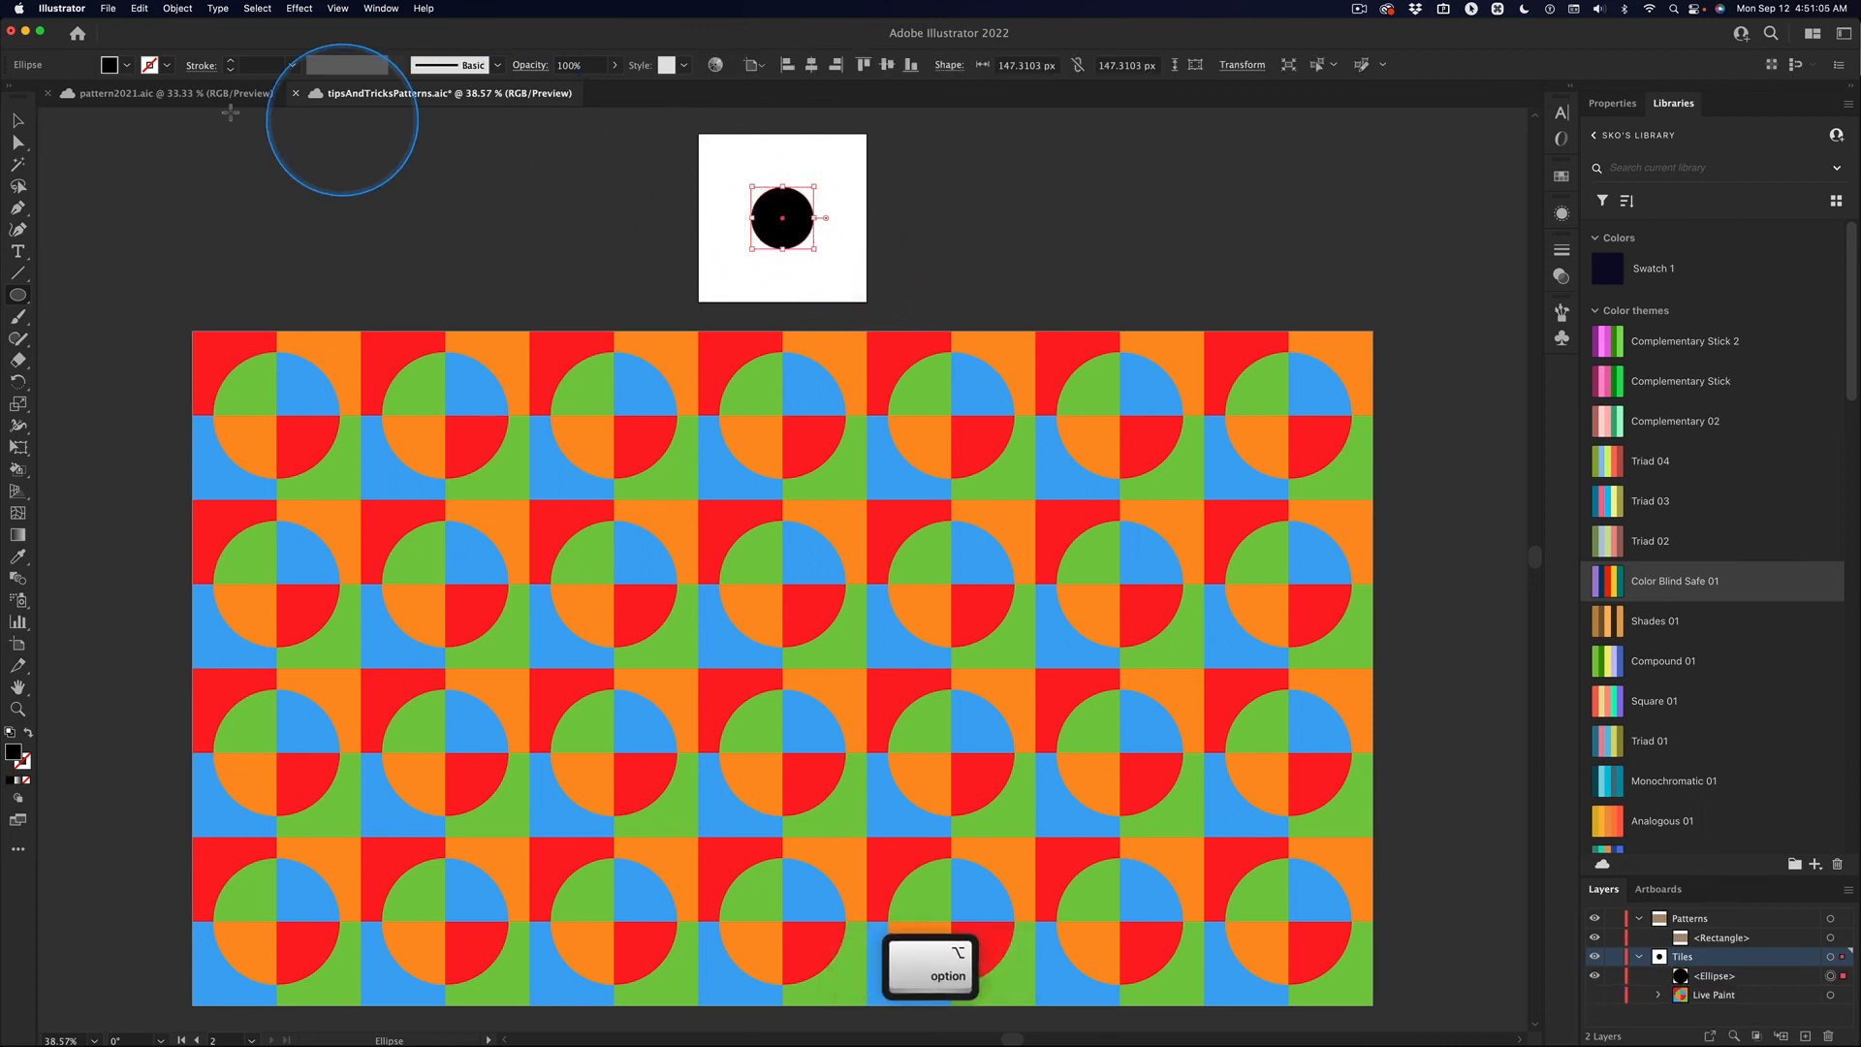
pyautogui.click(21, 121)
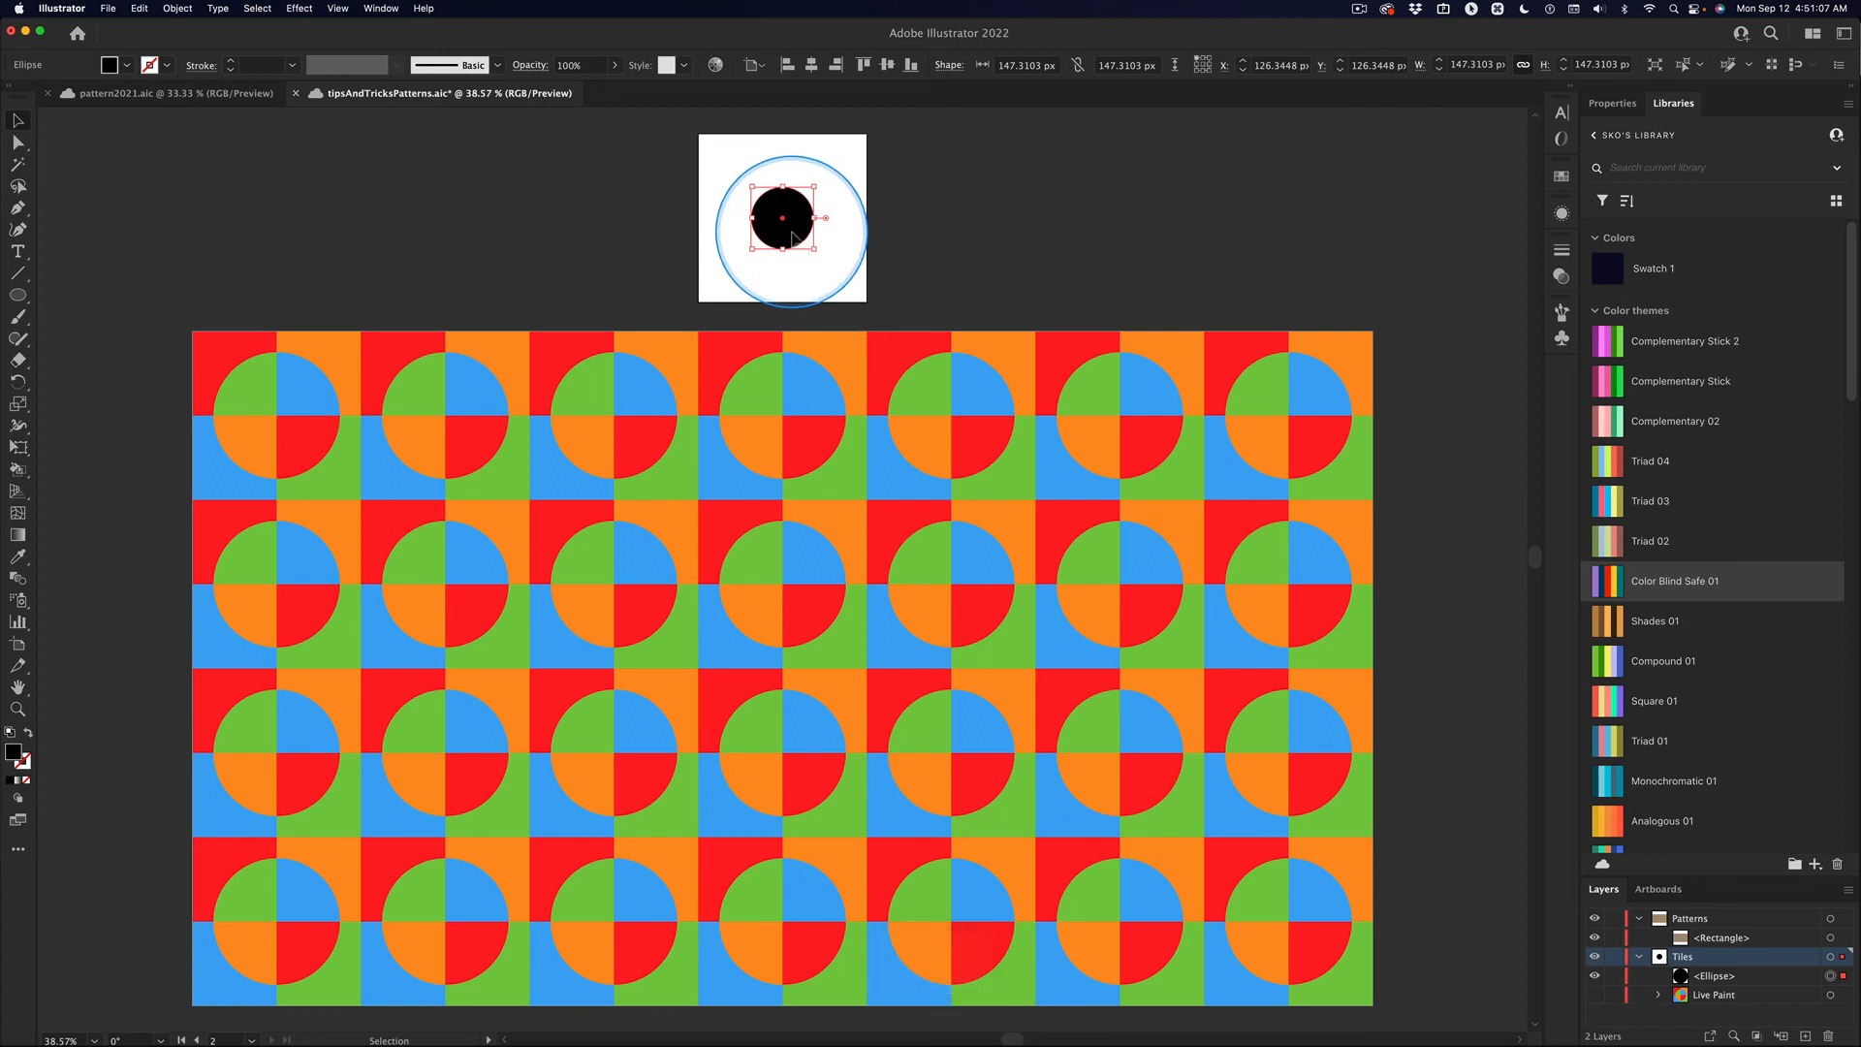
# - Make a new pattern from the black circle
pyautogui.click(164, 9)
pyautogui.click(197, 389)
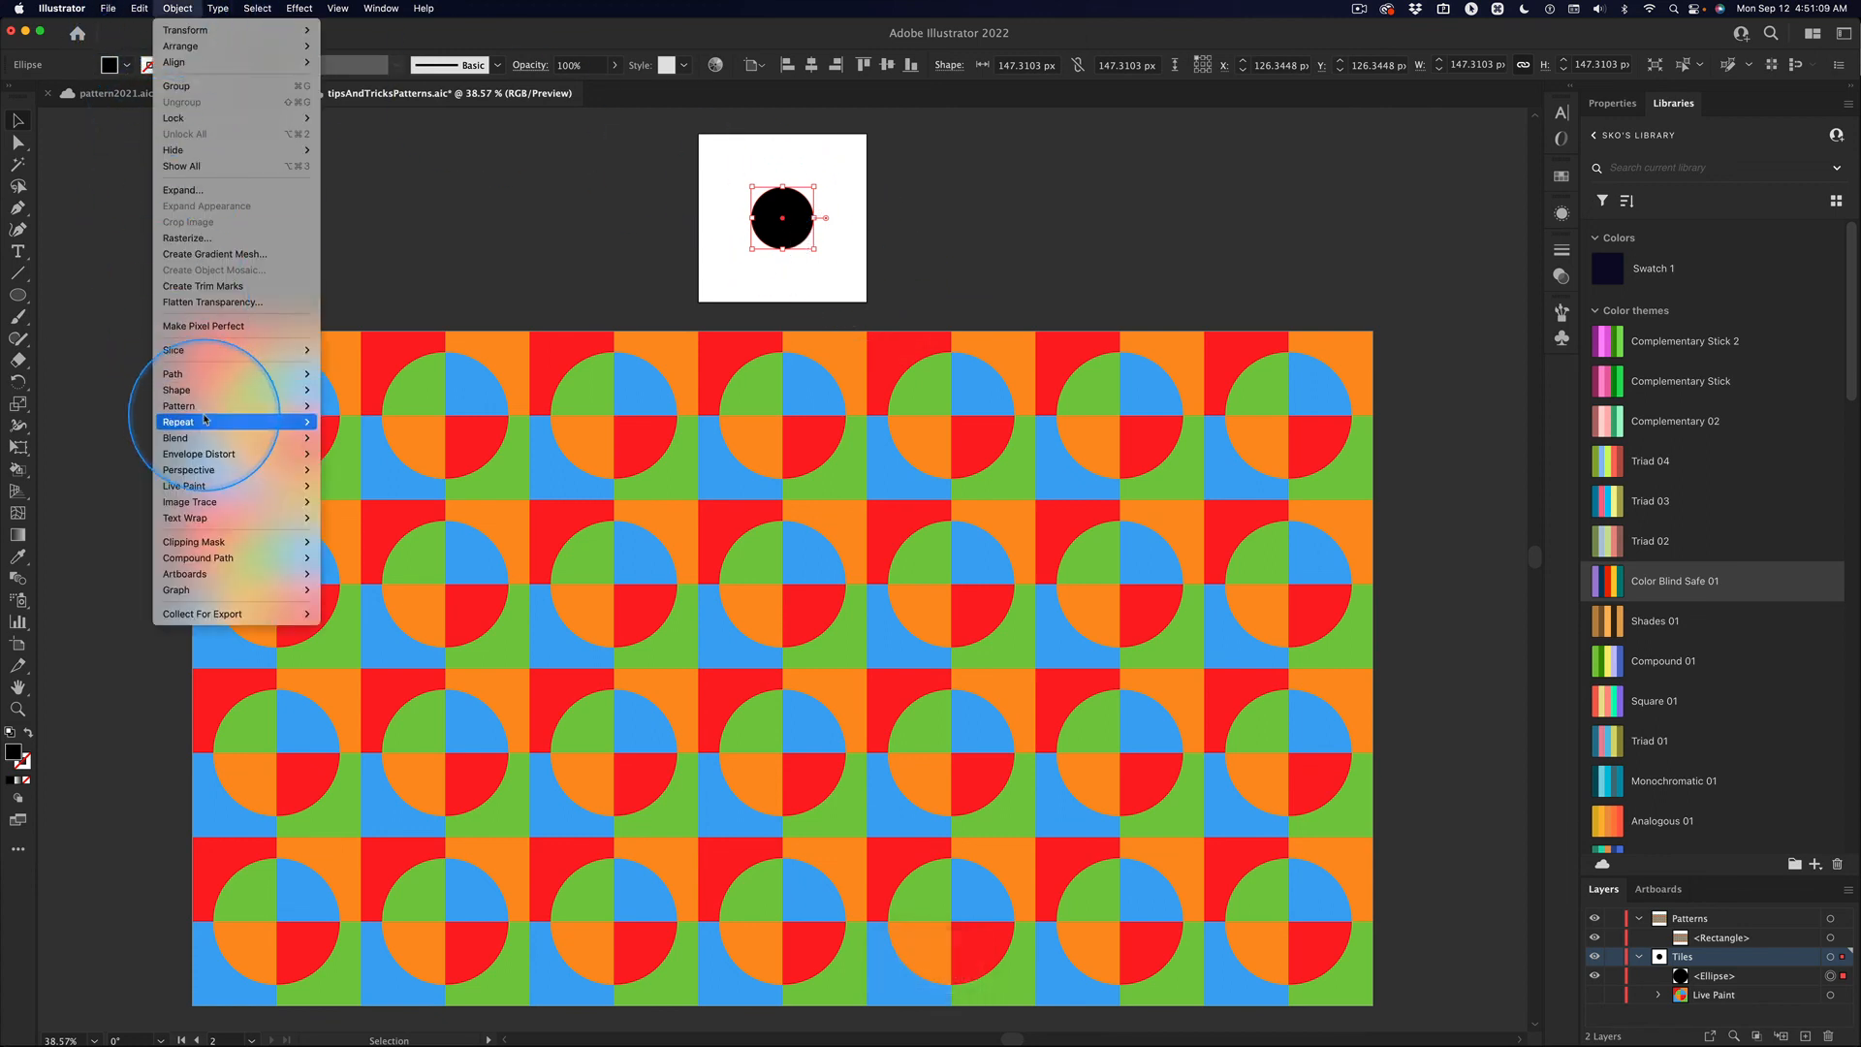
pyautogui.moveTo(199, 405)
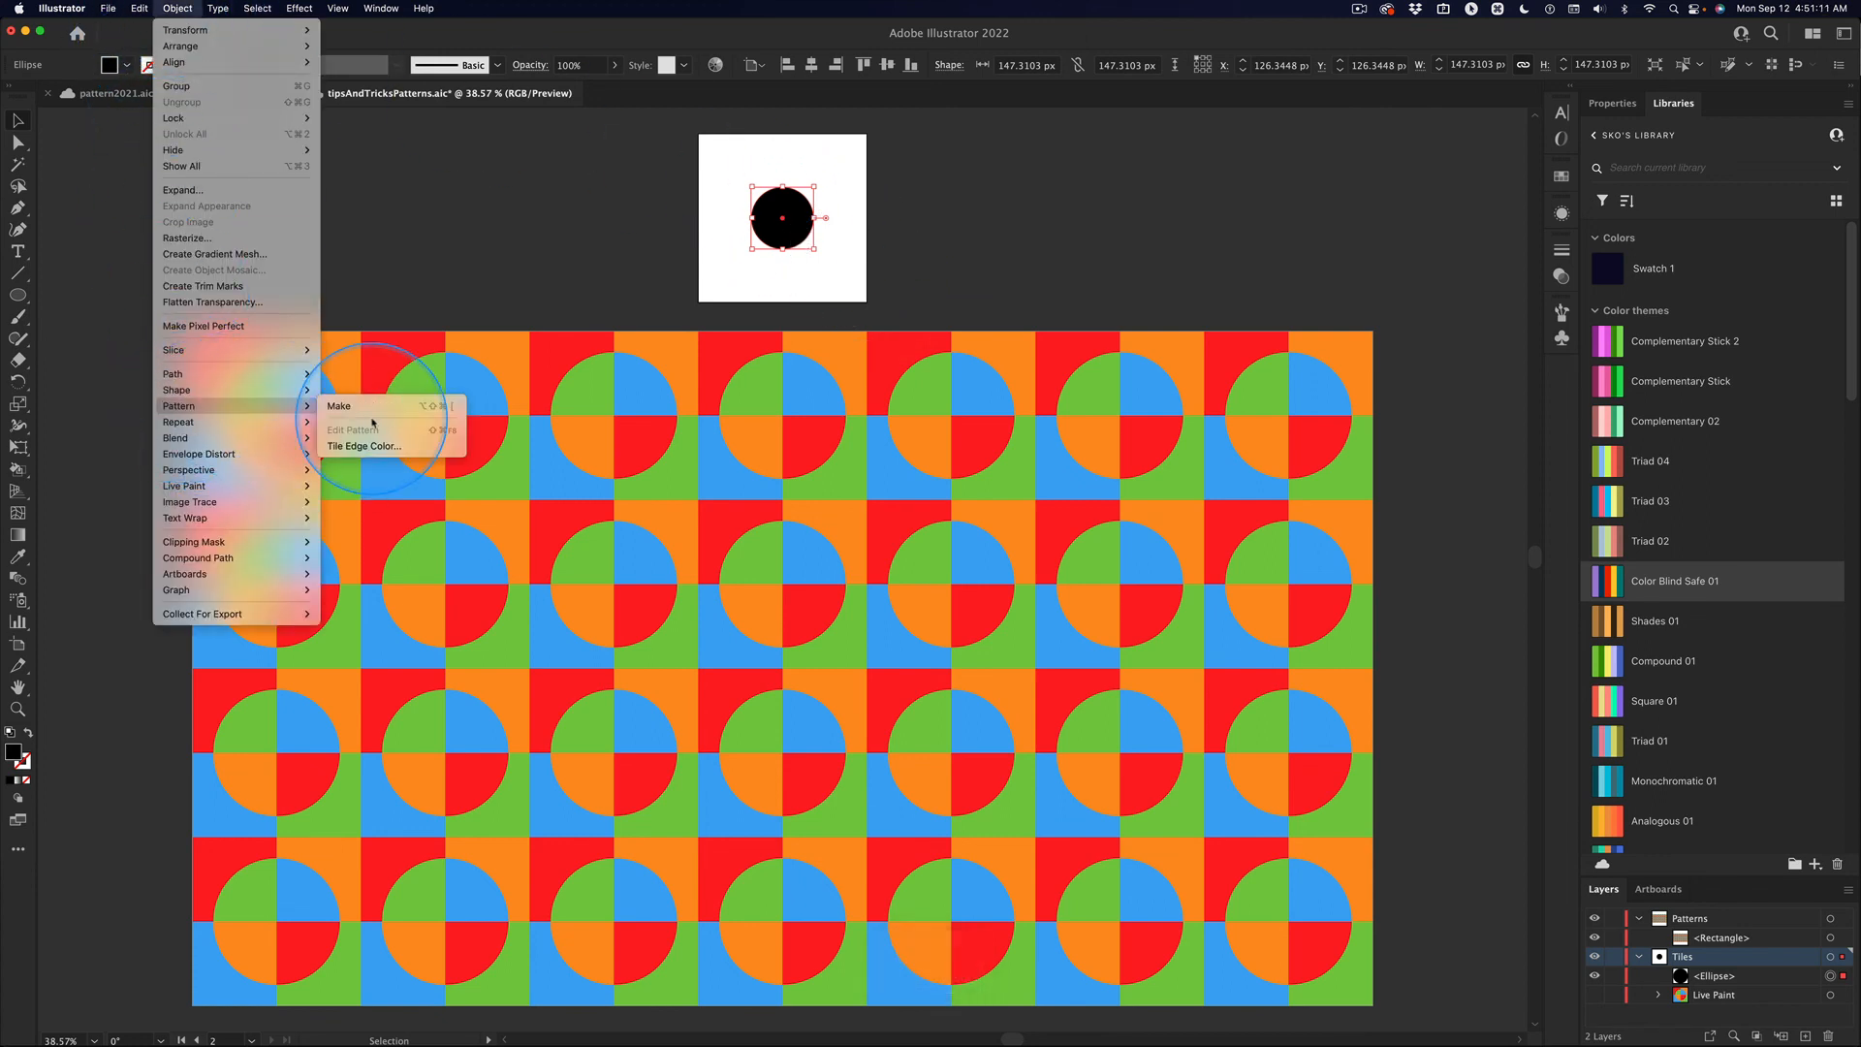
pyautogui.click(407, 405)
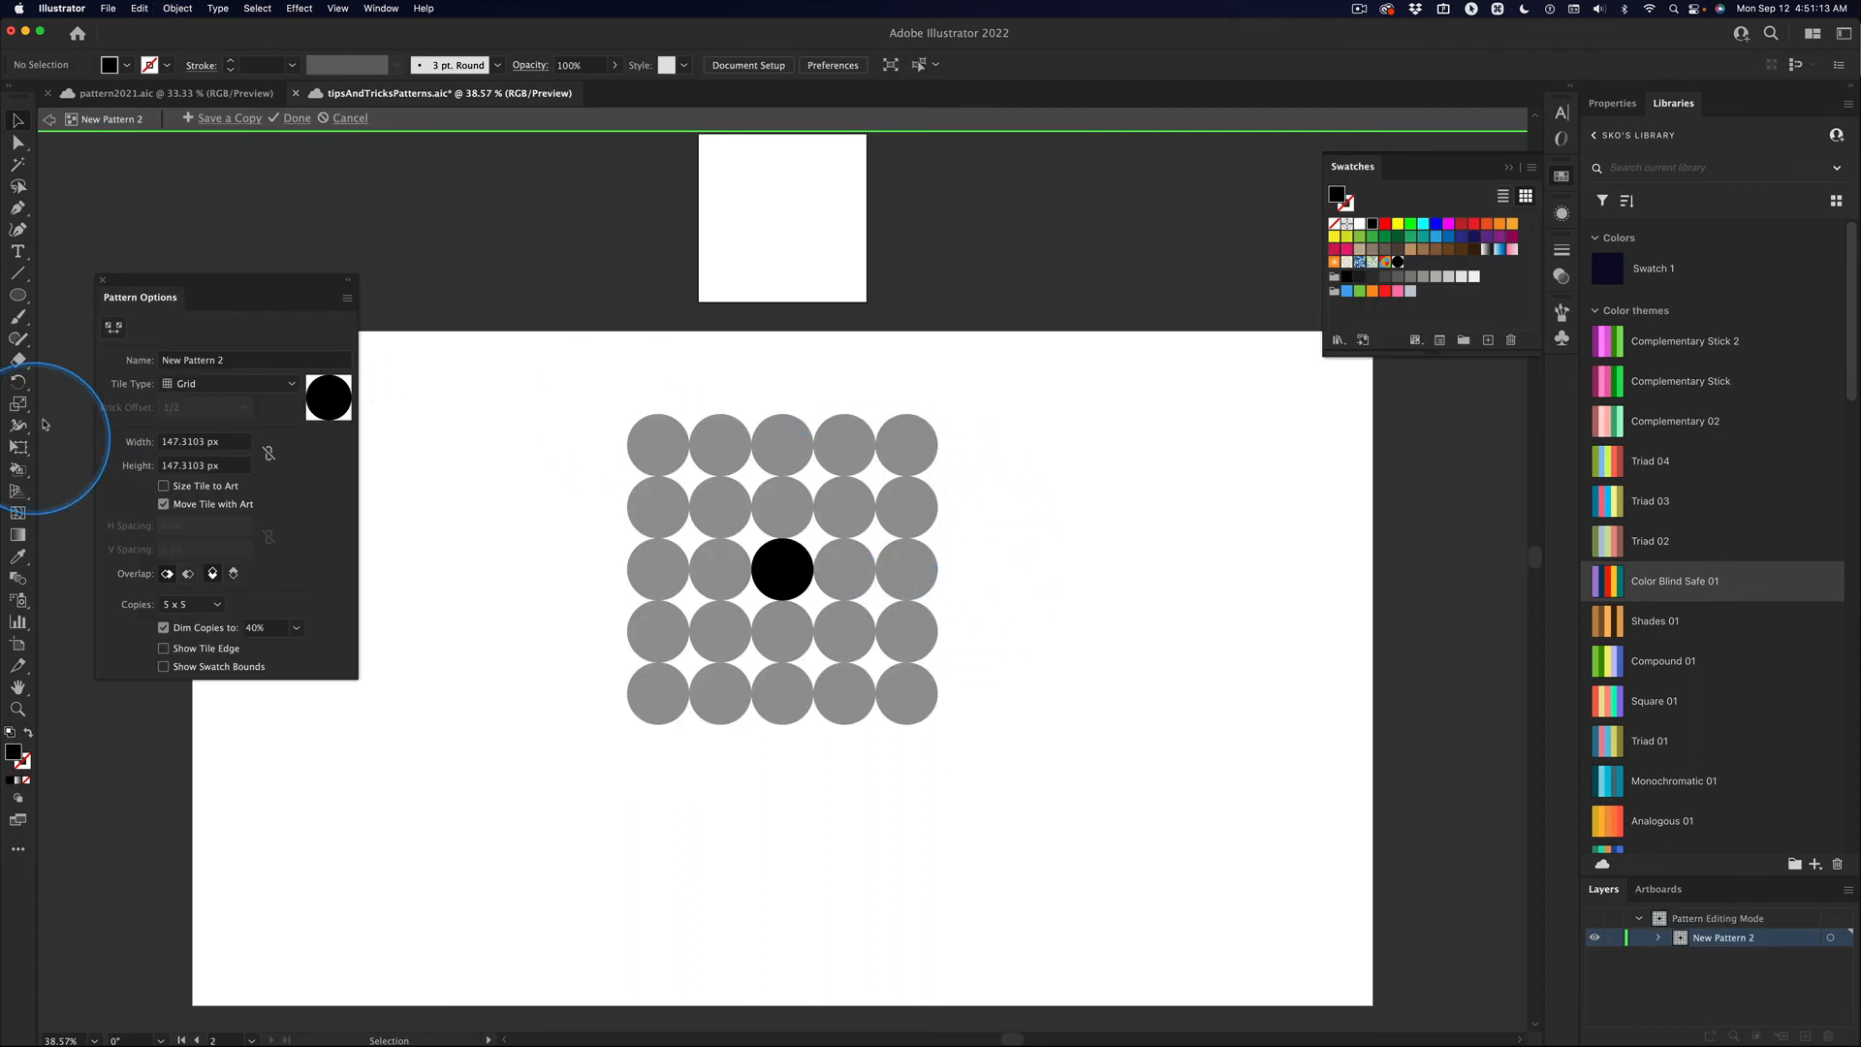
# - Change the pattern's tile type to Brick by Row and enlarge its tile to about 223 × 244 px with the Pattern Tile Tool
pyautogui.click(115, 328)
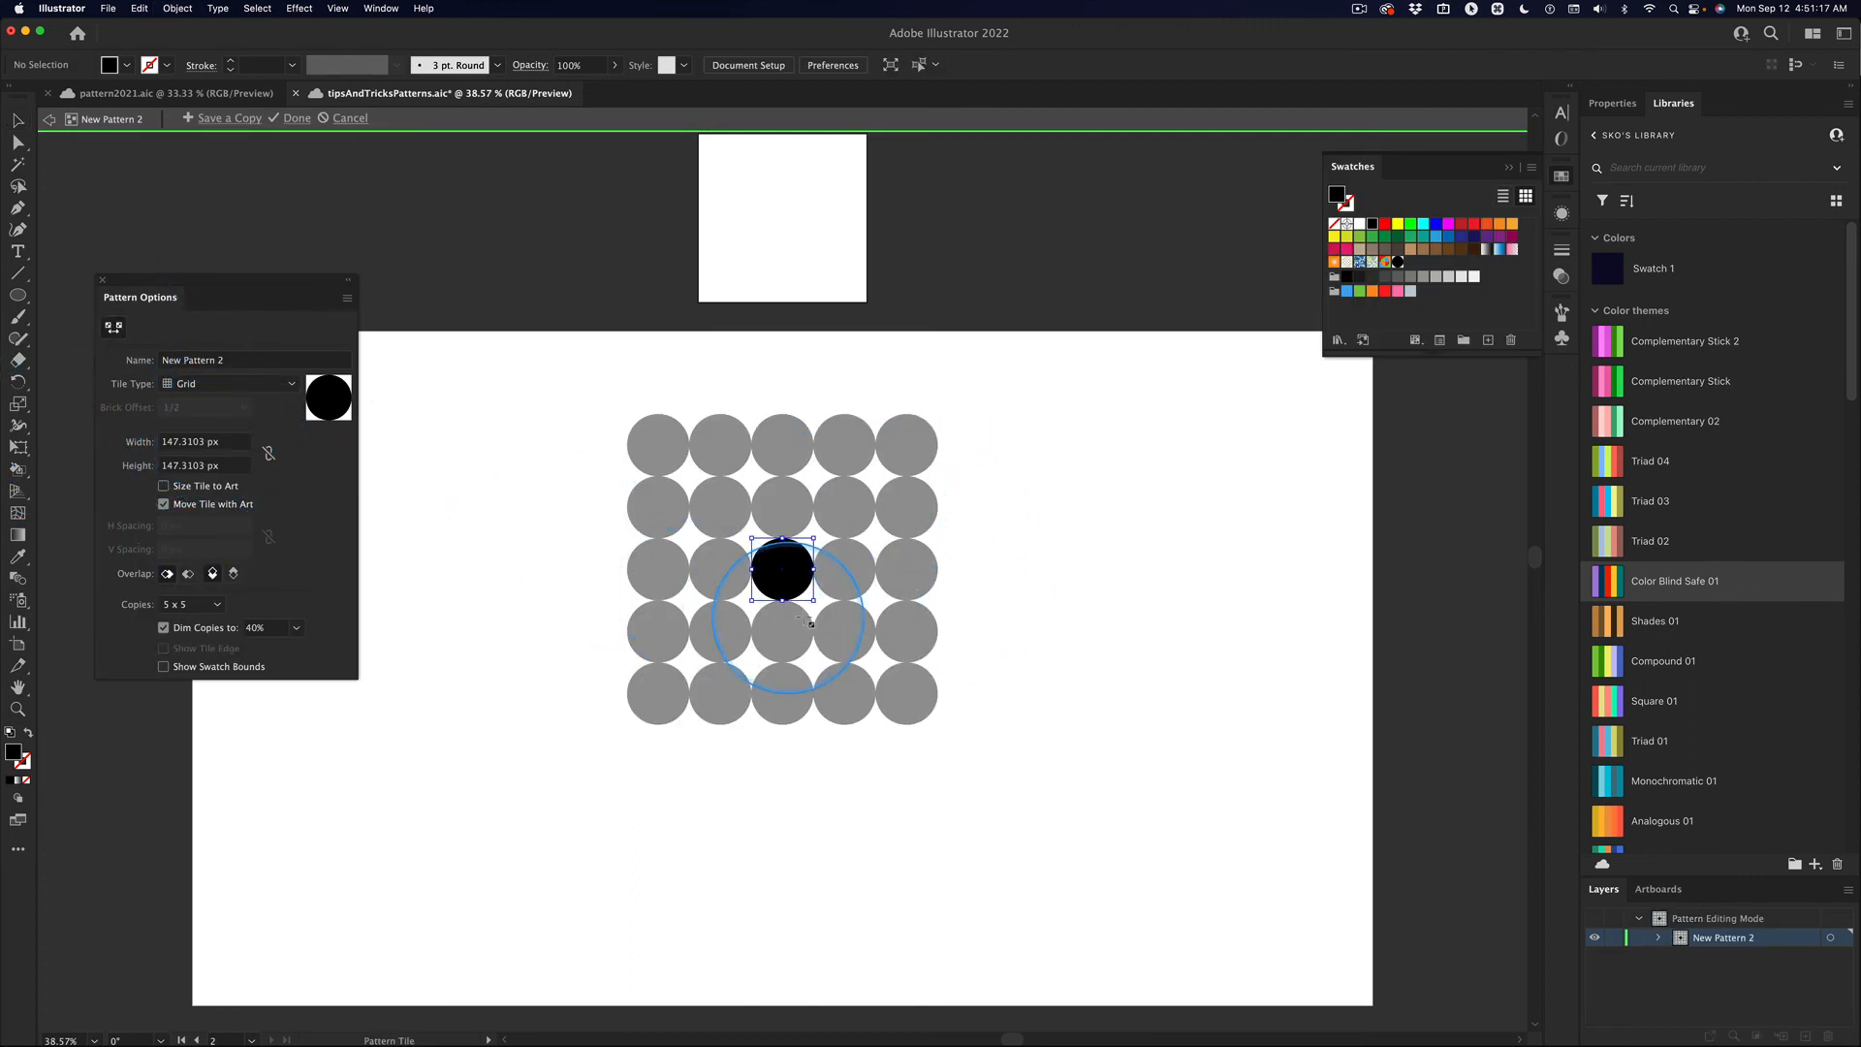
pyautogui.moveTo(814, 602)
pyautogui.mouseDown()
pyautogui.moveTo(880, 642)
pyautogui.moveTo(839, 616)
pyautogui.mouseUp()
pyautogui.click(238, 384)
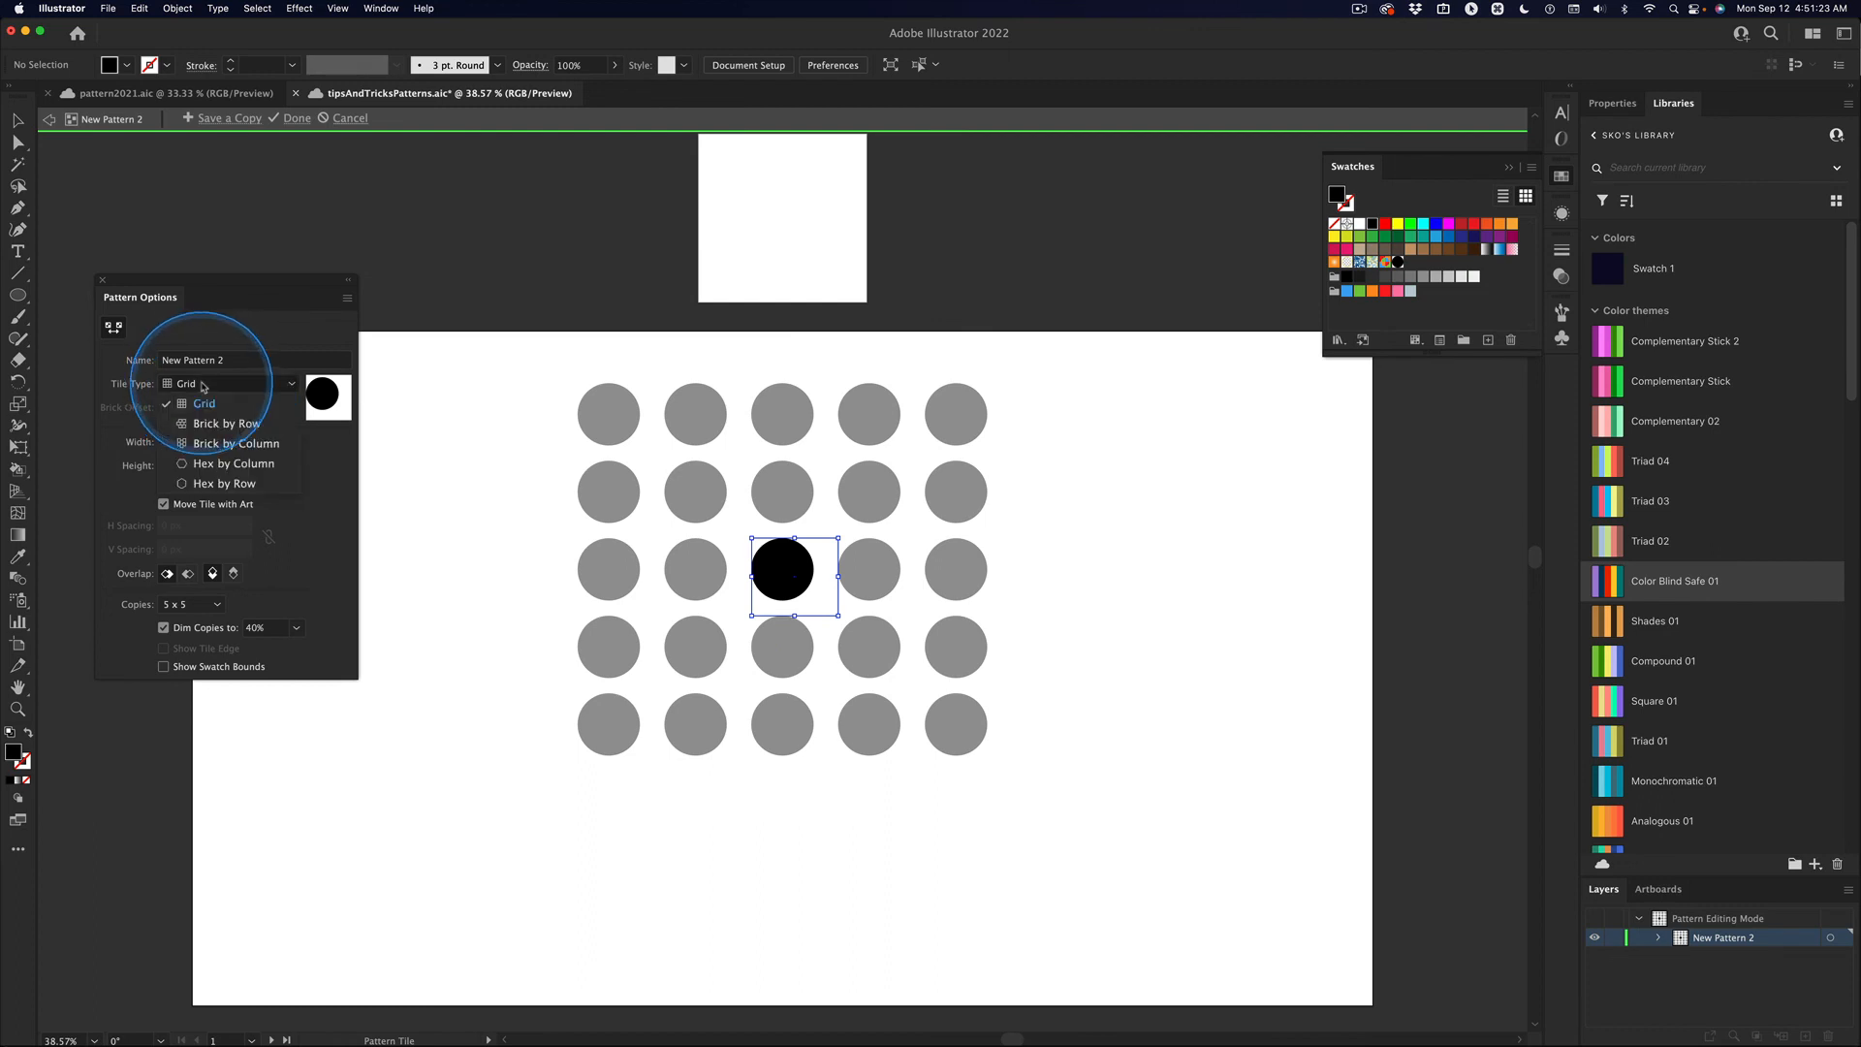
pyautogui.click(209, 428)
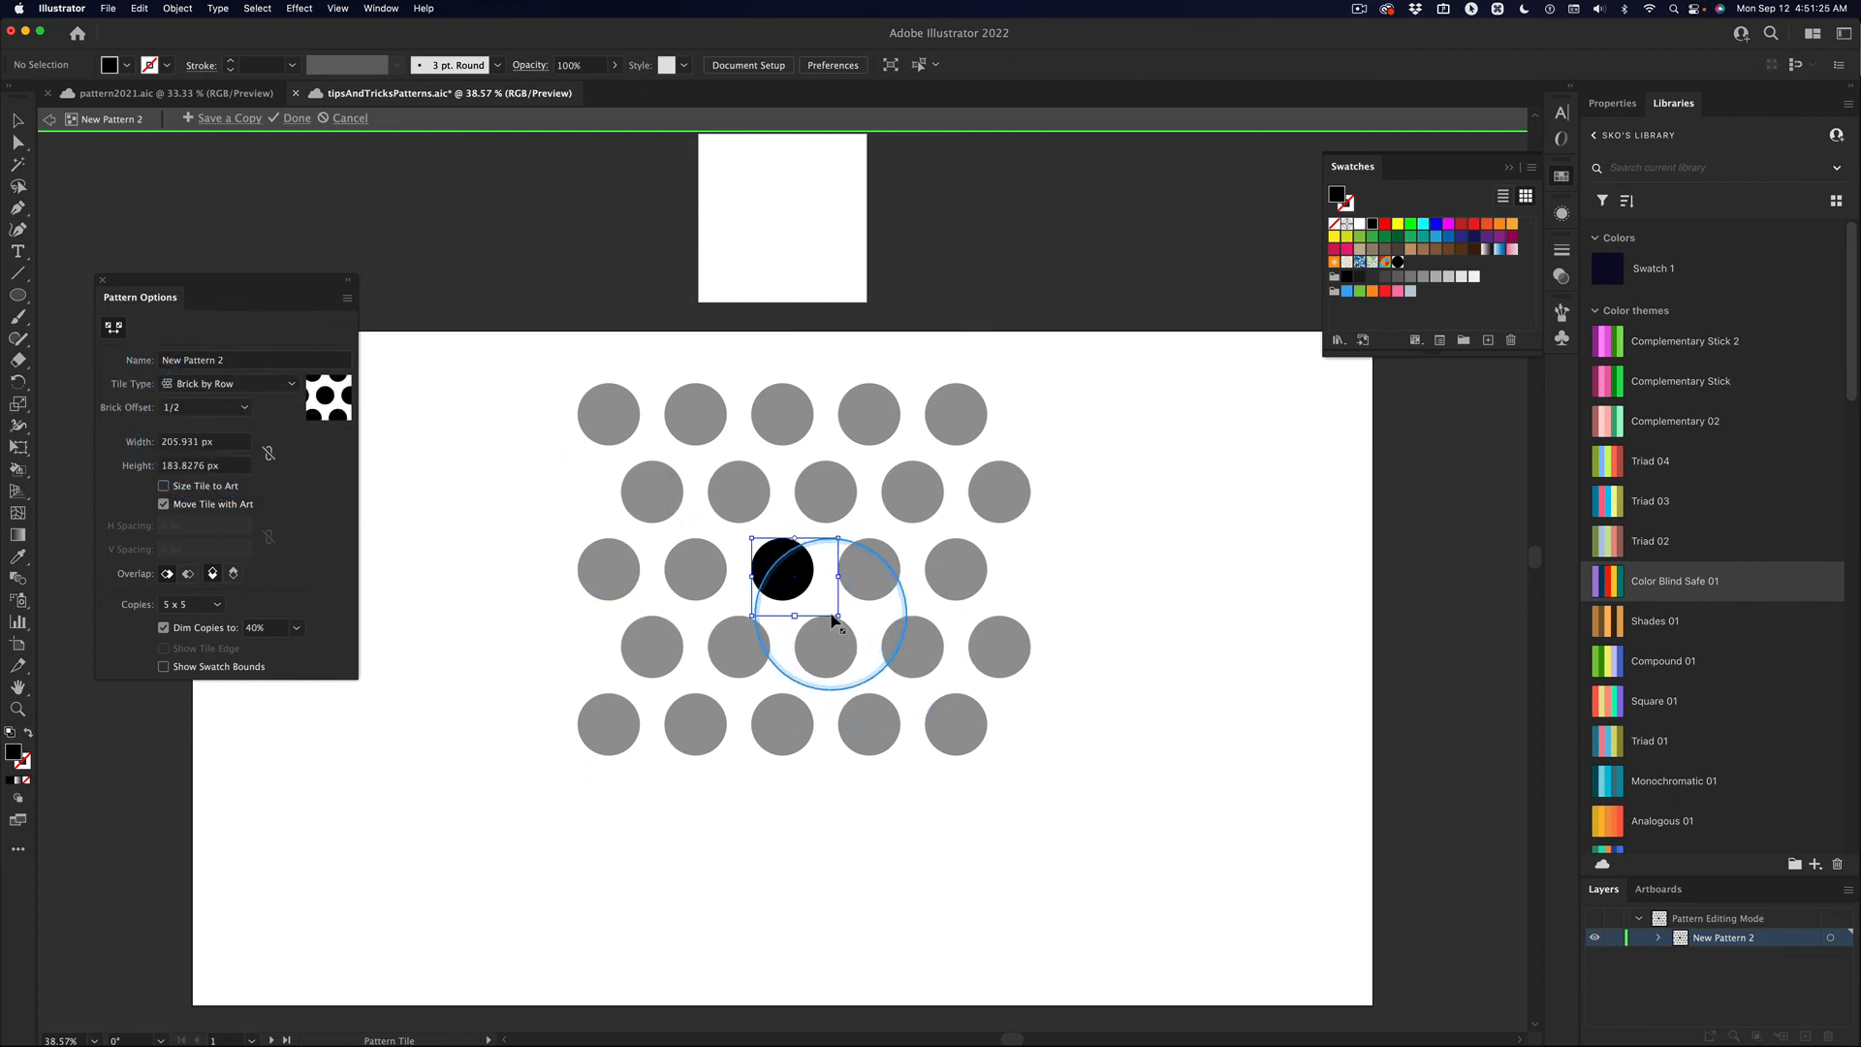
pyautogui.moveTo(839, 618)
pyautogui.mouseDown()
pyautogui.moveTo(818, 611)
pyautogui.moveTo(870, 689)
pyautogui.moveTo(847, 649)
pyautogui.mouseUp()
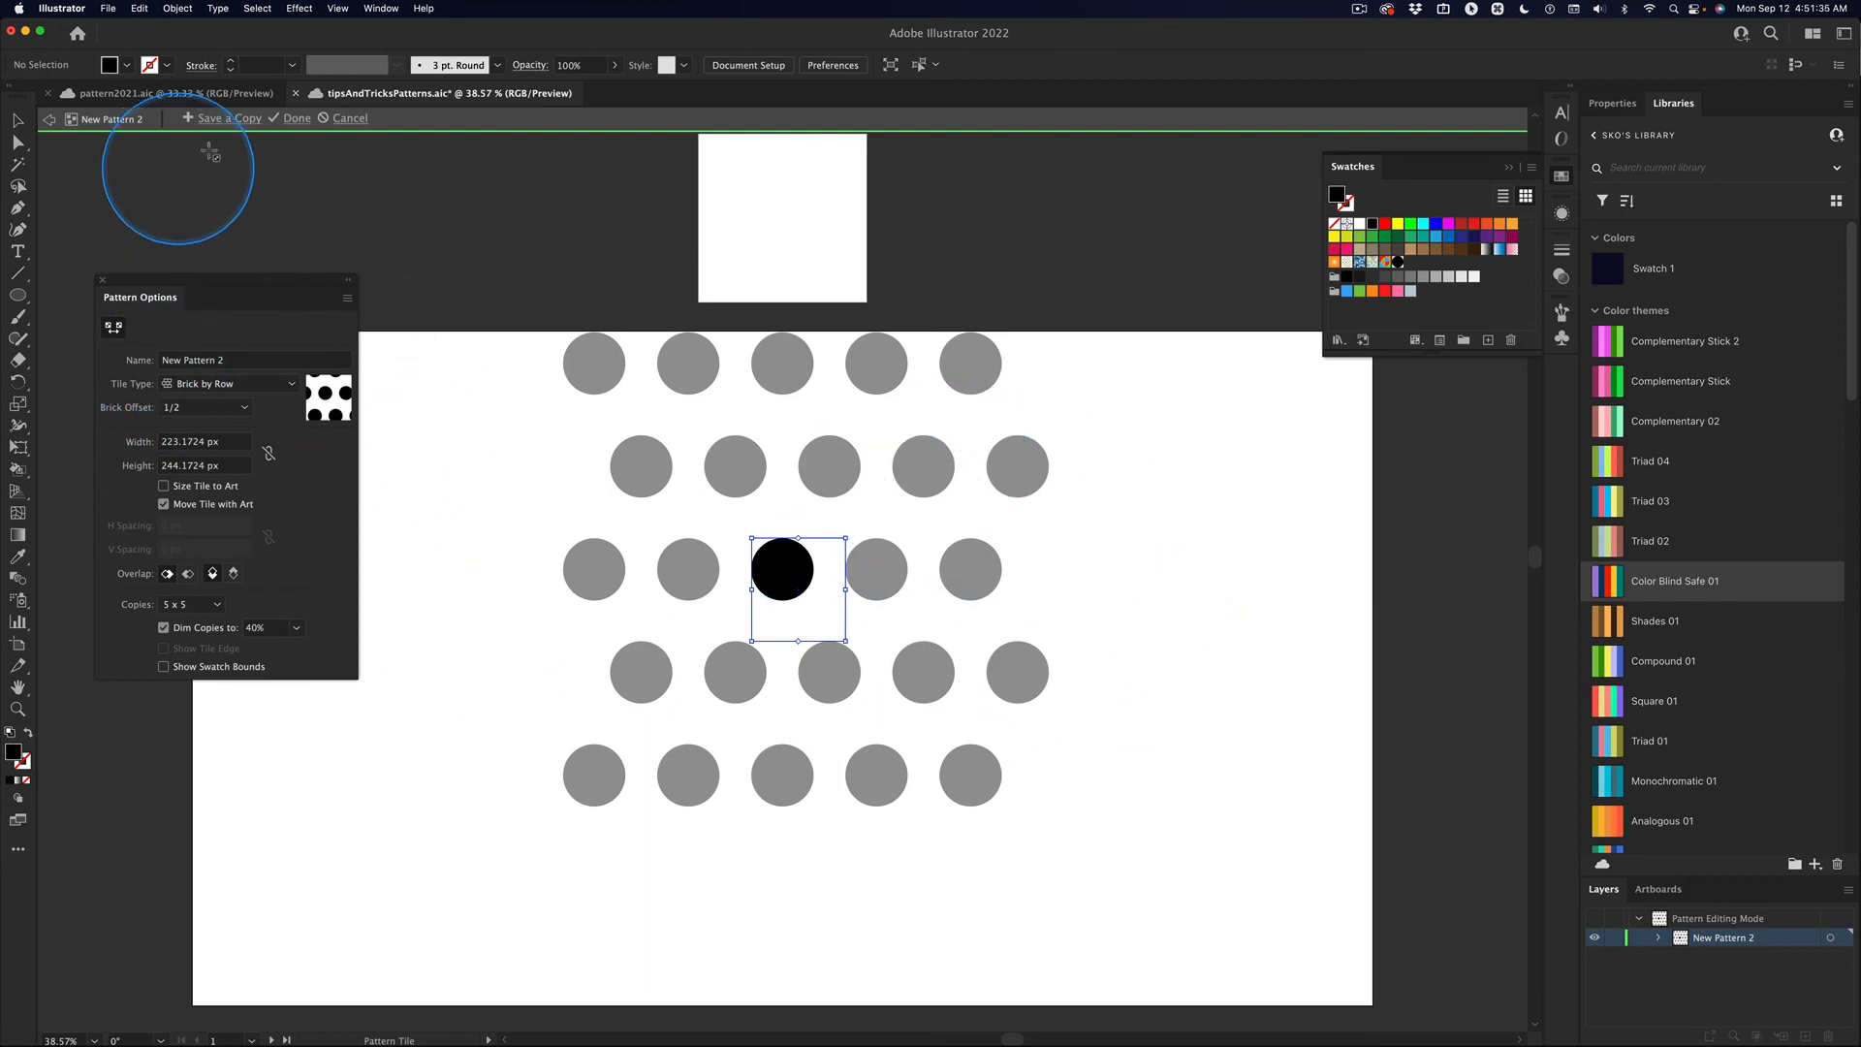
# - Finish editing the pattern and fill the large rectangle with the new black-dot pattern swatch
pyautogui.click(289, 122)
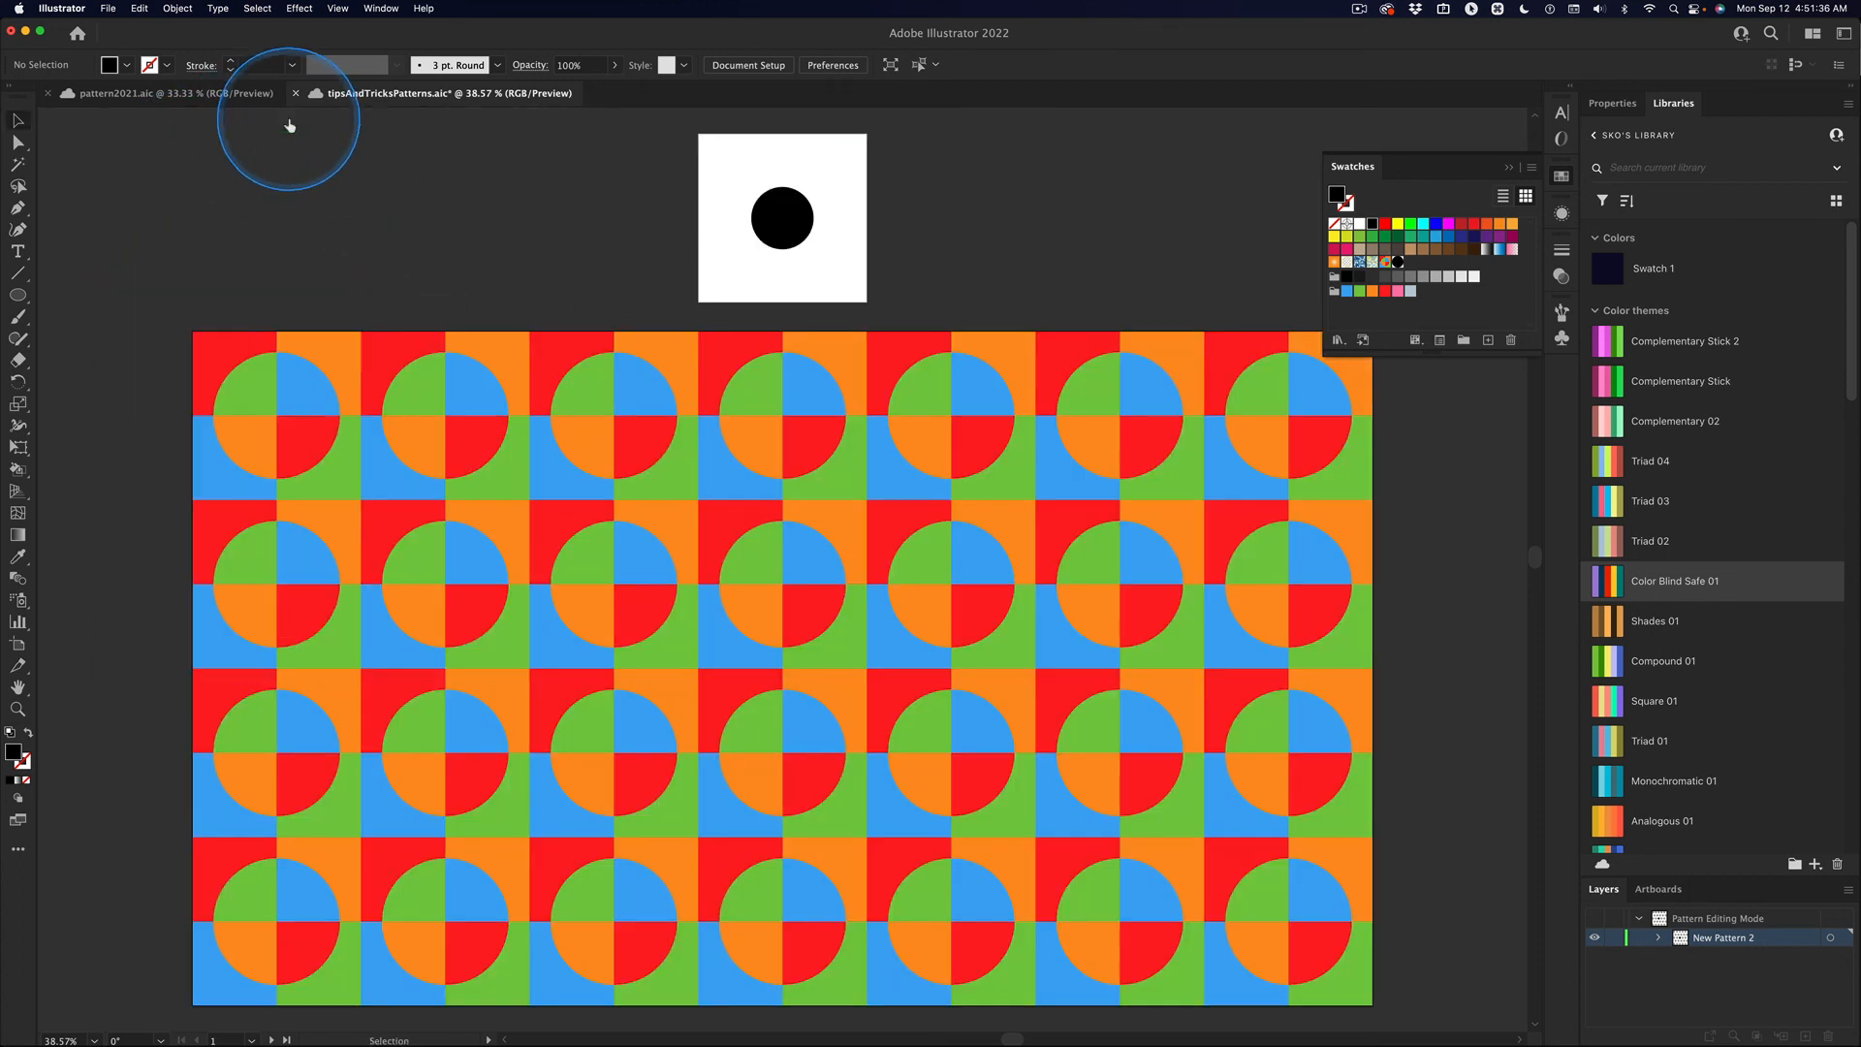
pyautogui.click(921, 565)
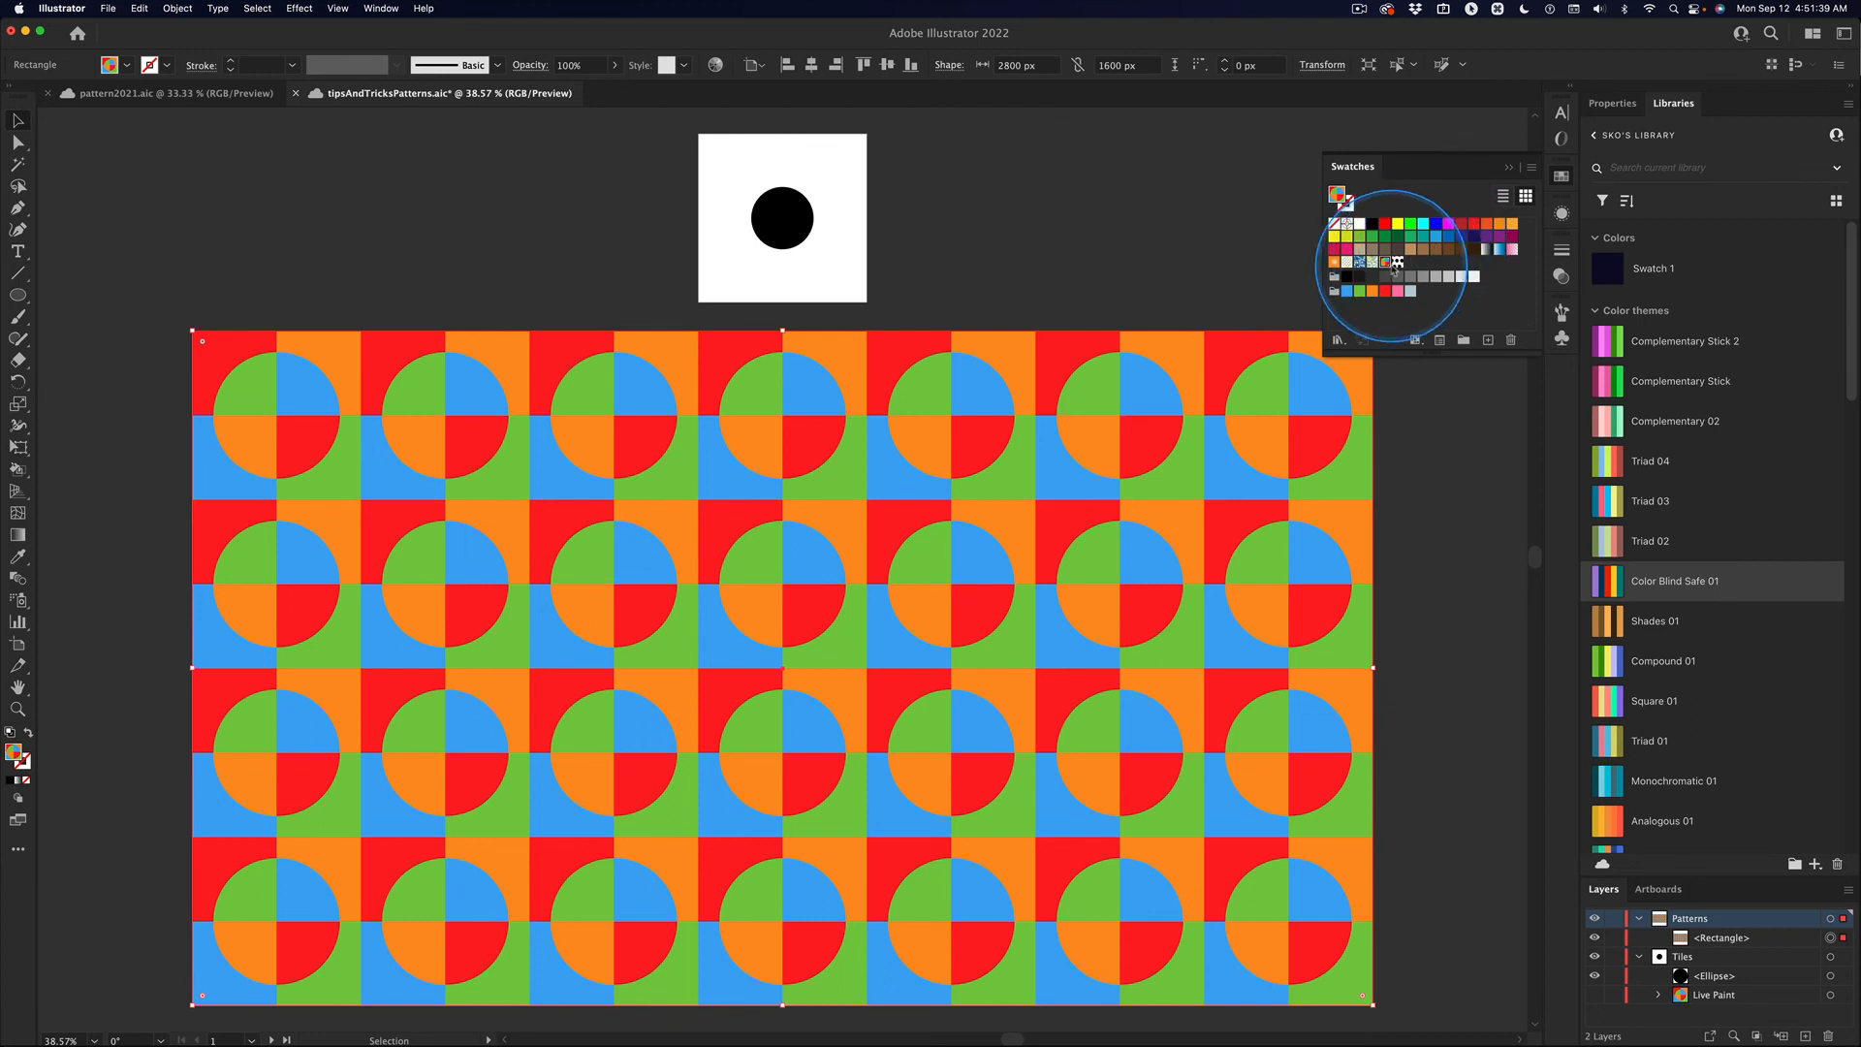
pyautogui.moveTo(1398, 264); pyautogui.dragTo(727, 415)
pyautogui.moveTo(577, 451); pyautogui.dragTo(825, 744)
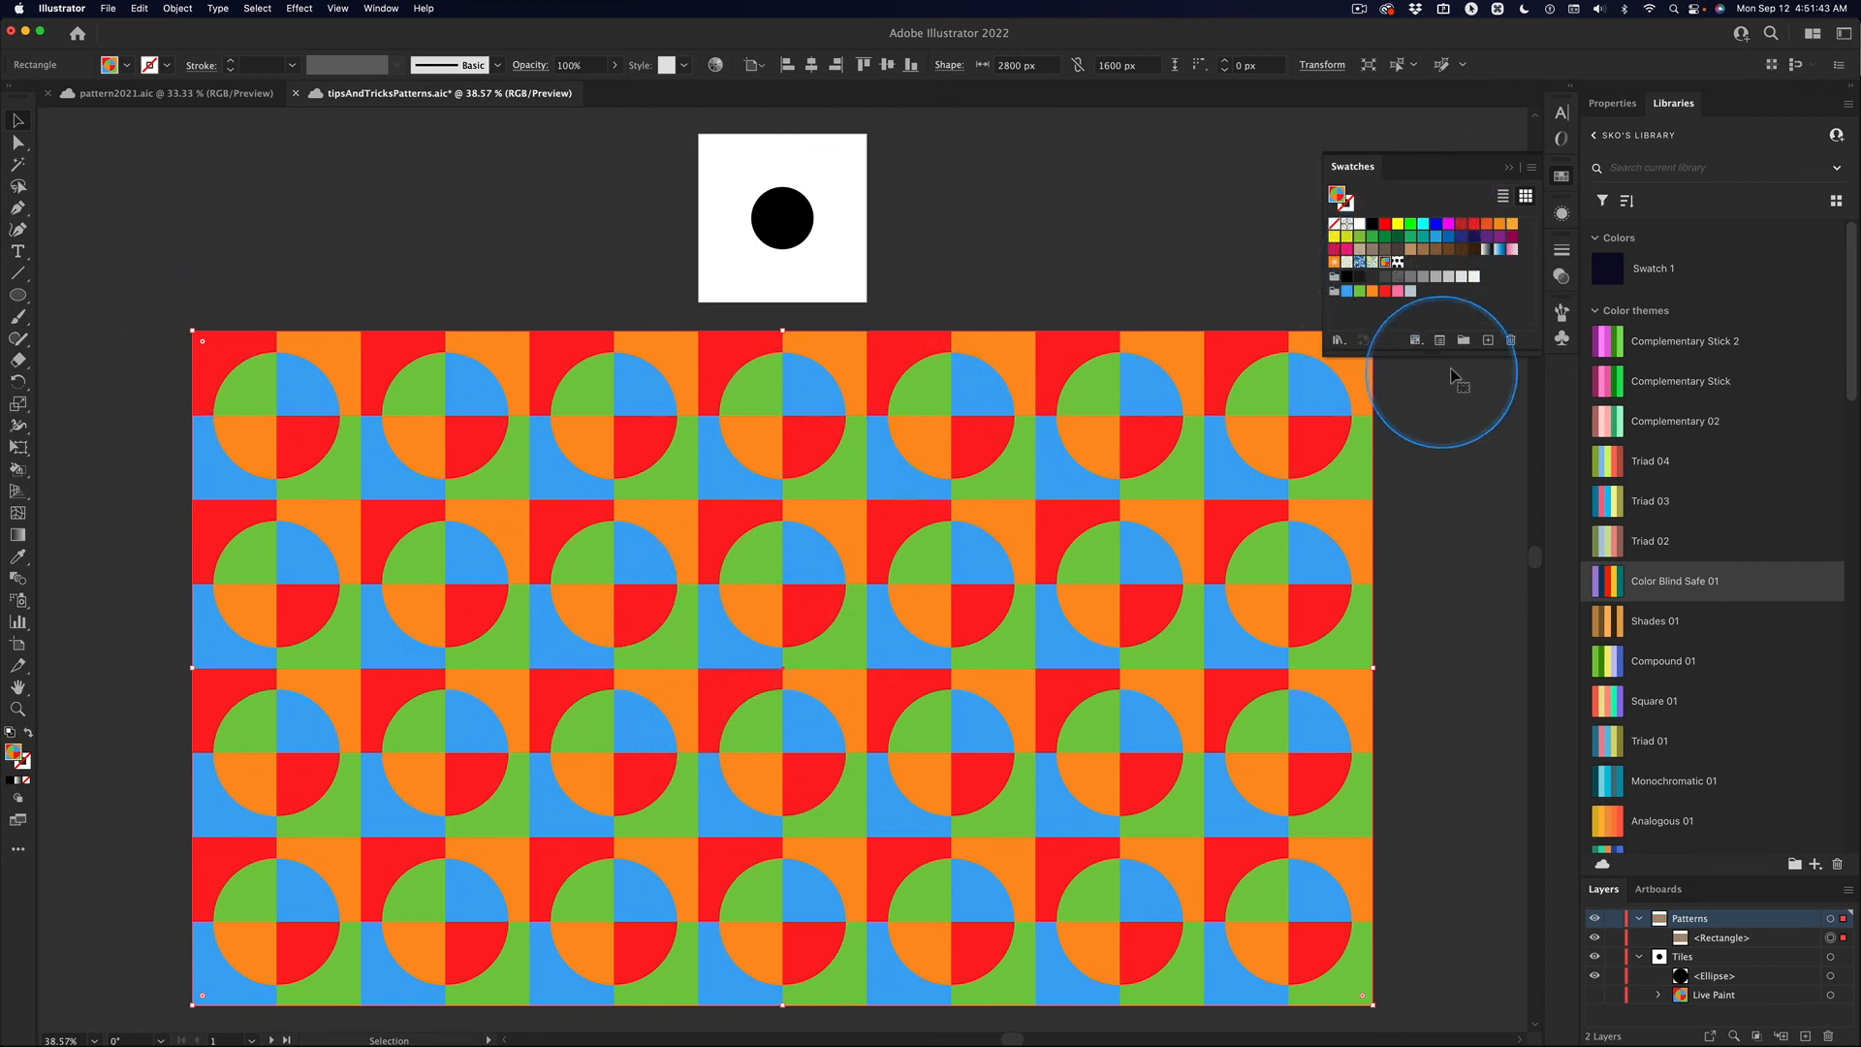
pyautogui.click(1398, 262)
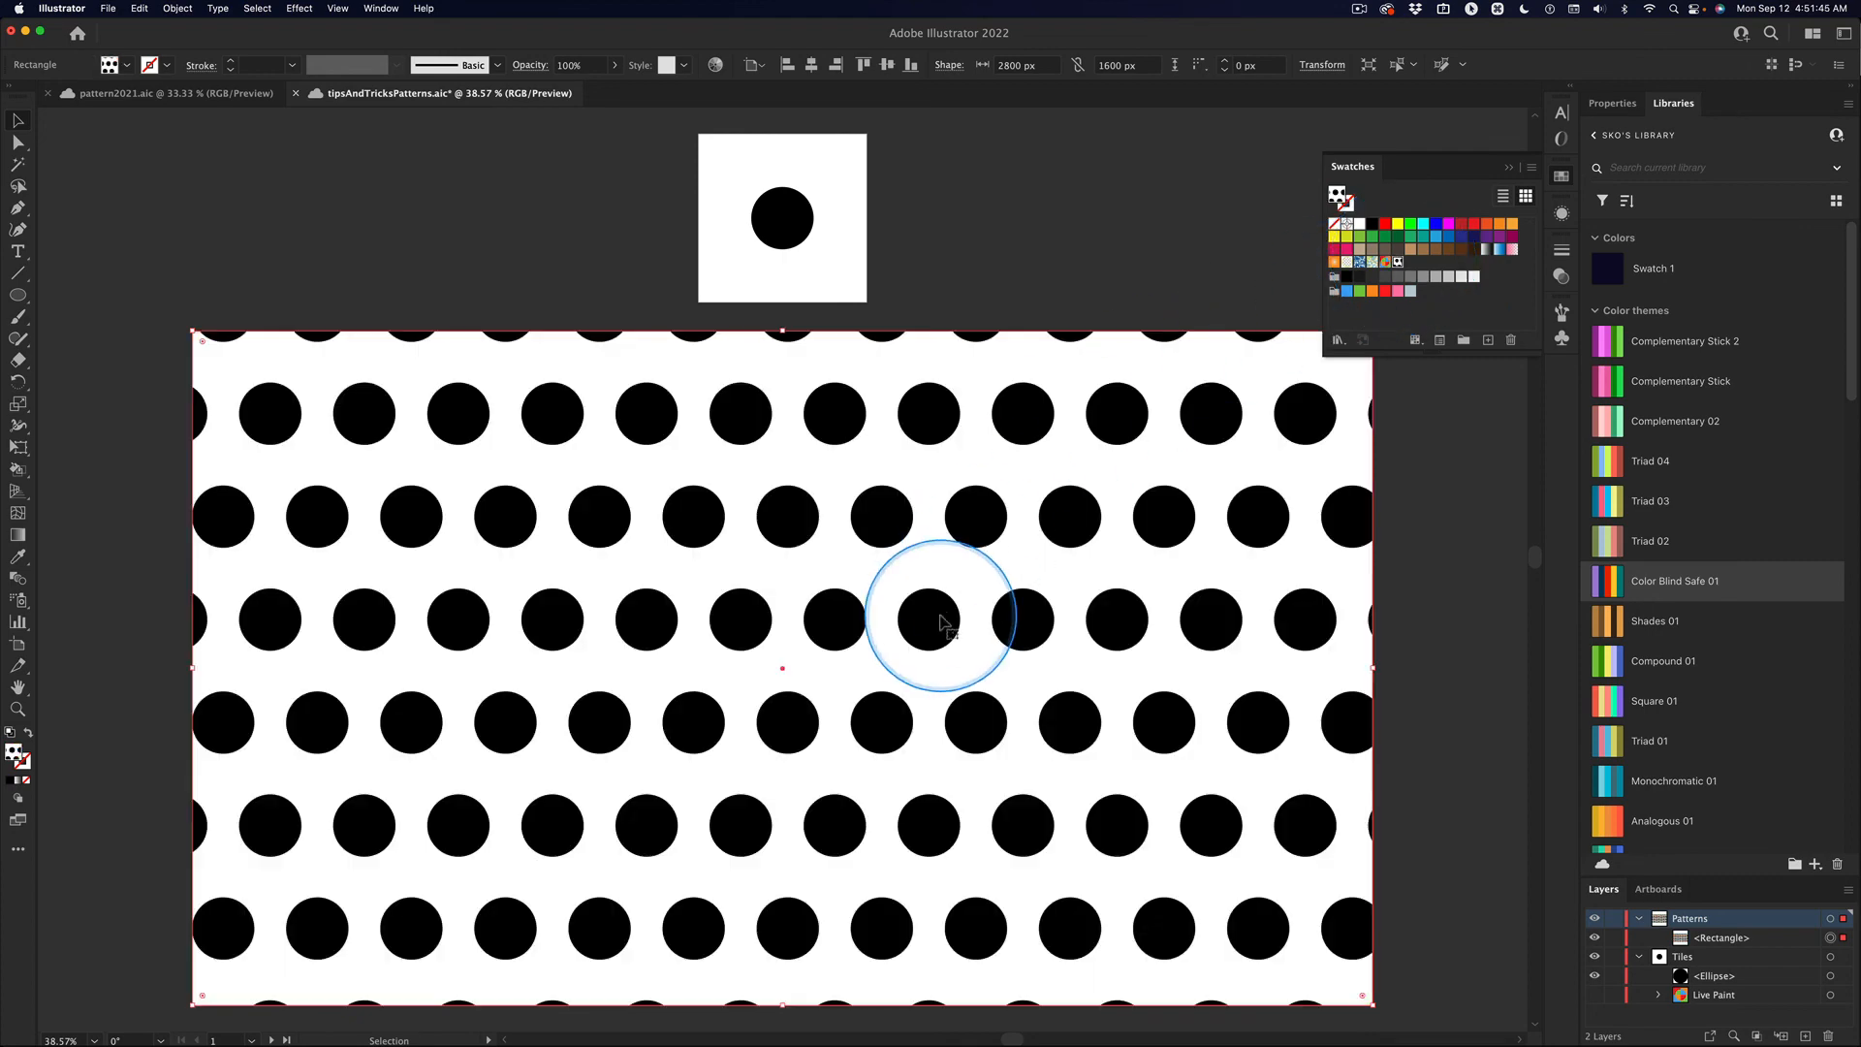